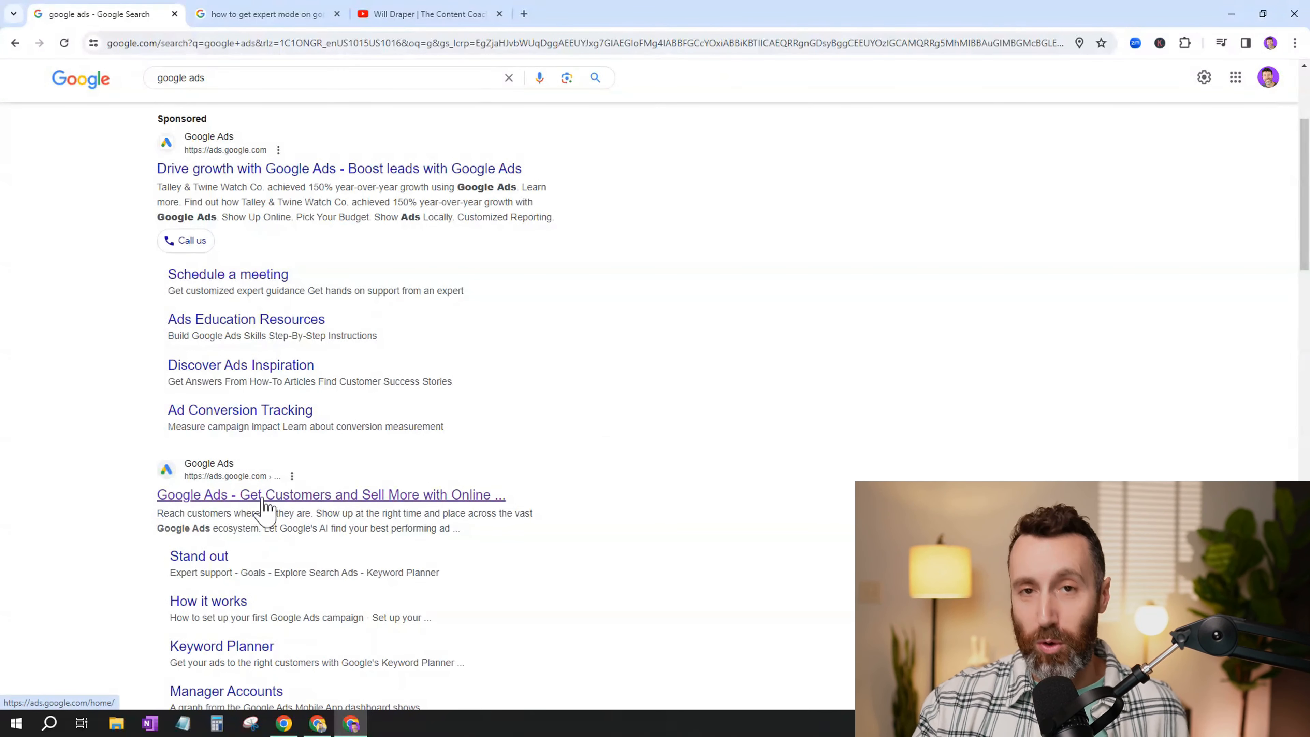
- Open the Google Ads home page from the search results, sign in with the fully set-up account, and dismiss the account alerts
left_click(262, 499)
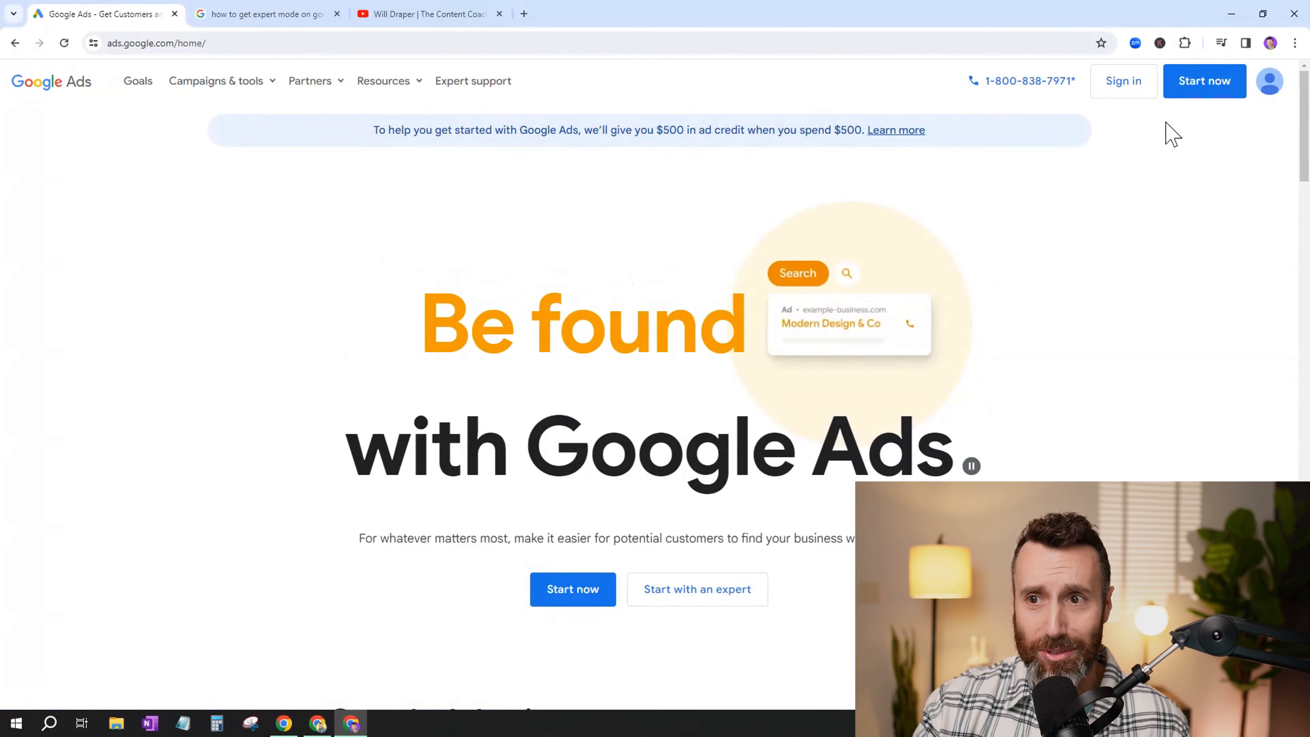
left_click(1122, 91)
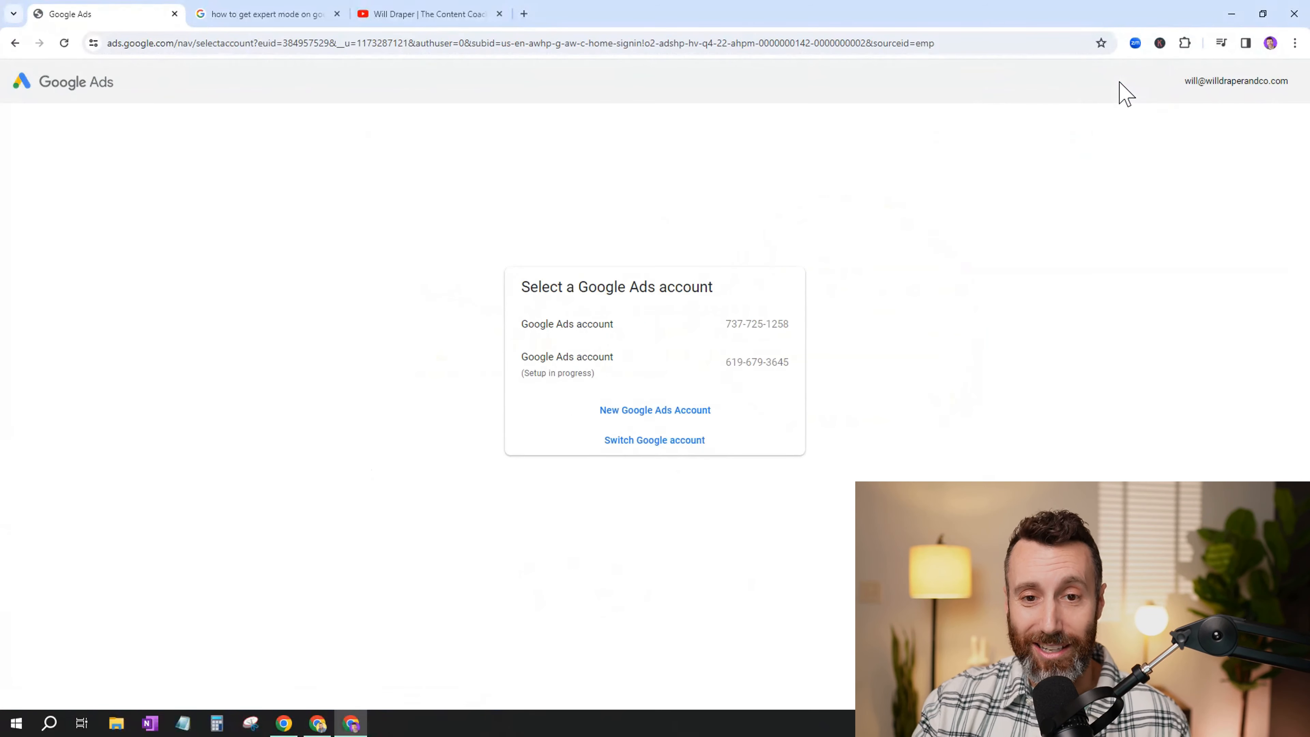
left_click(604, 322)
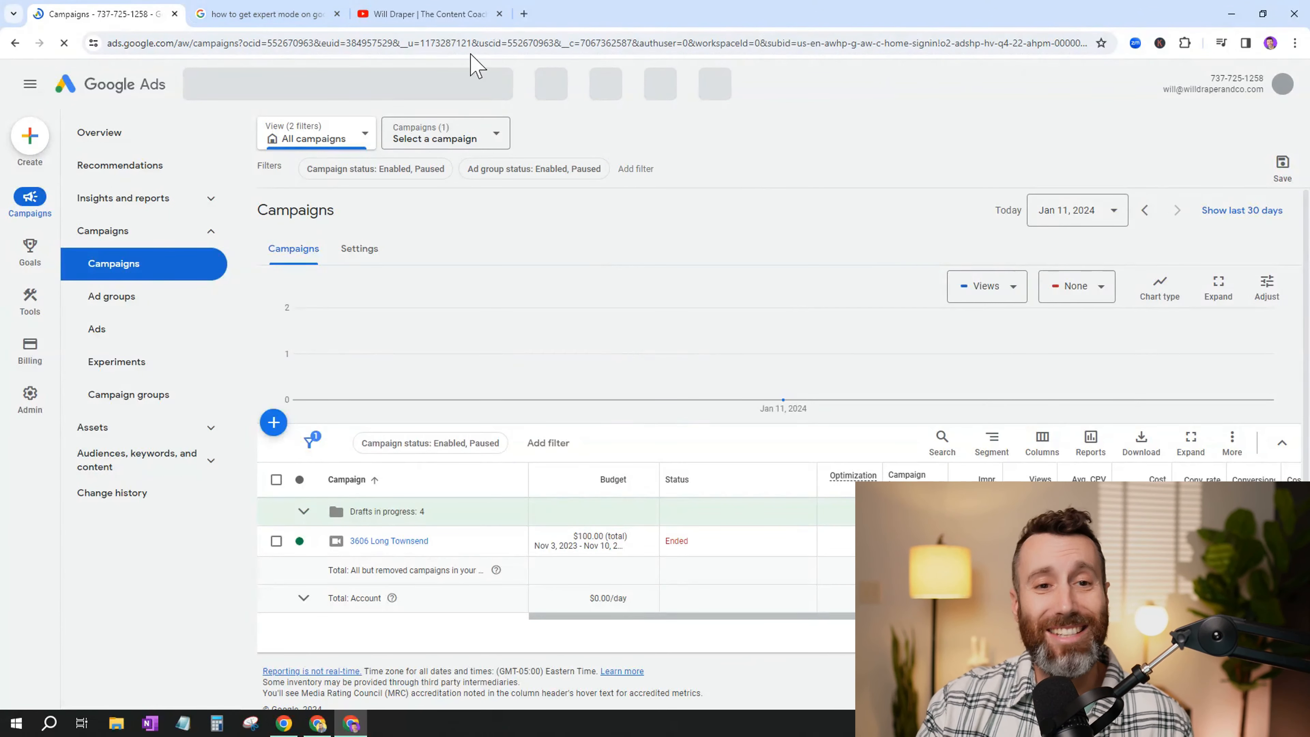
left_click(255, 14)
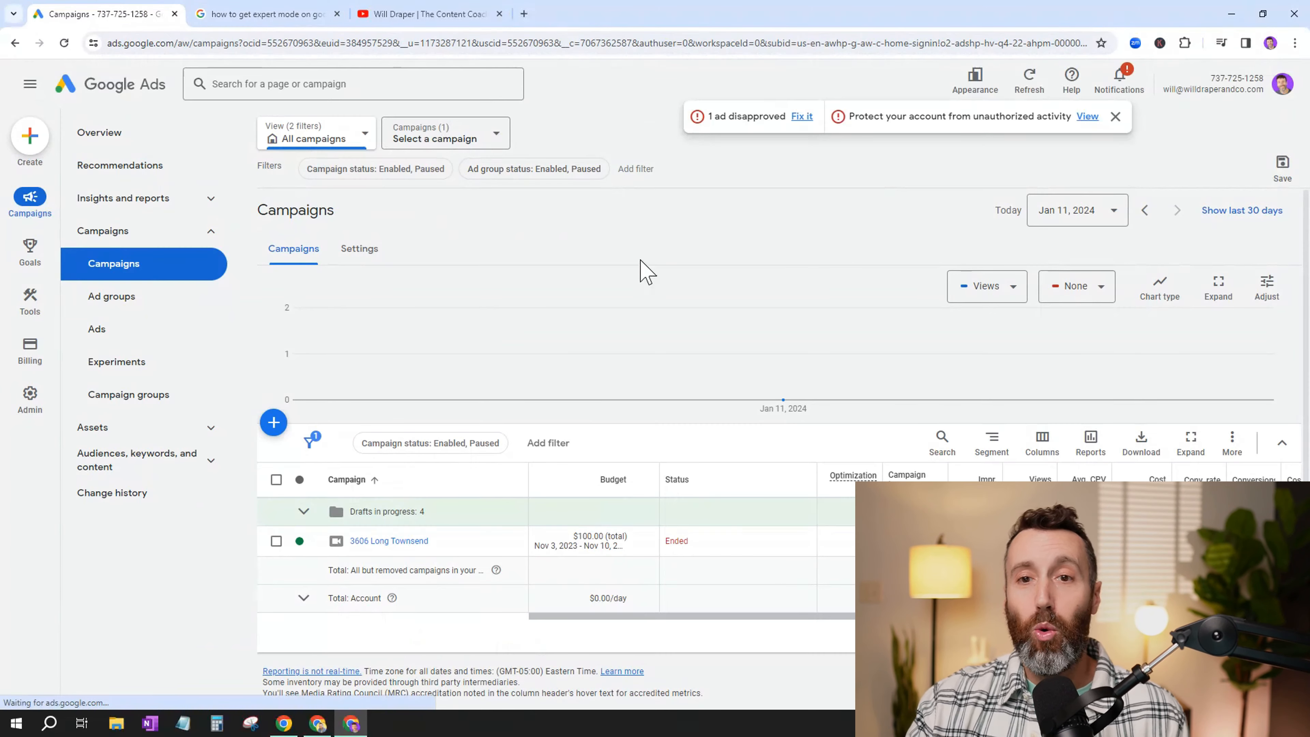
left_click(1116, 117)
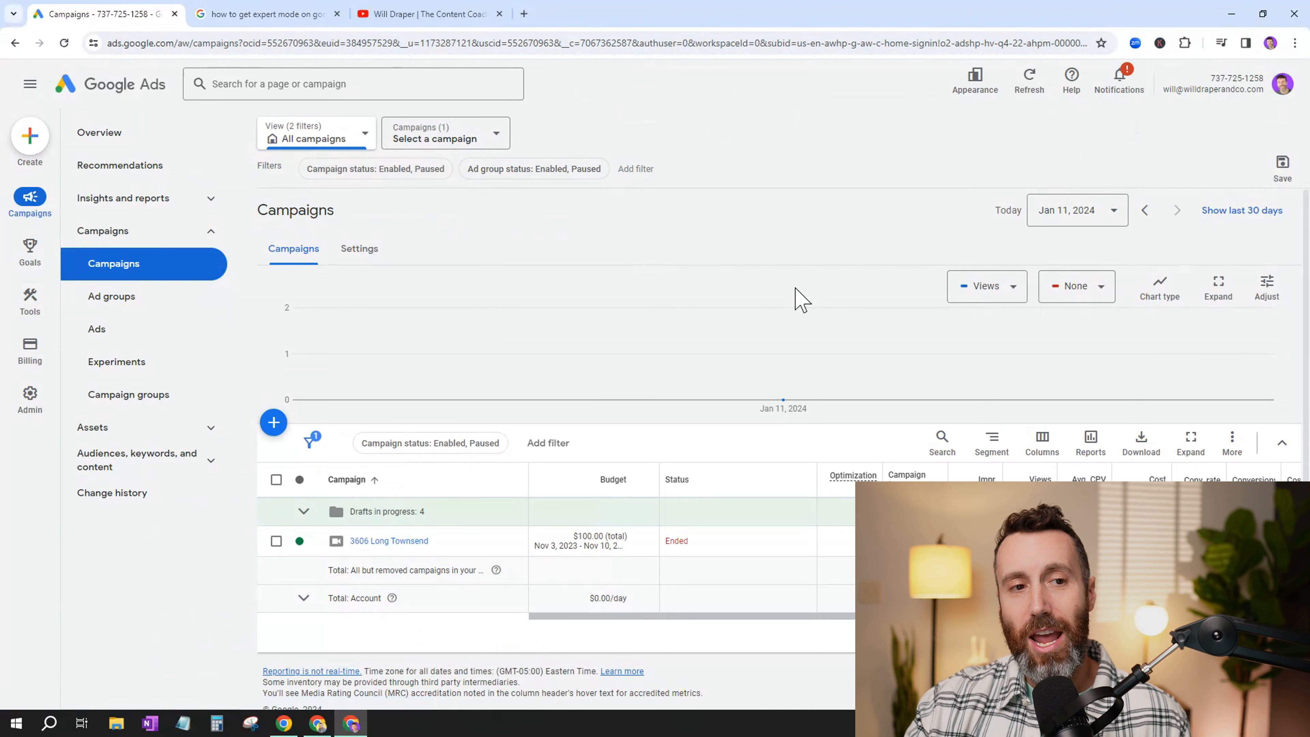
- Start a new Video campaign with the Video views subtype and continue to its settings
left_click(26, 146)
left_click(29, 147)
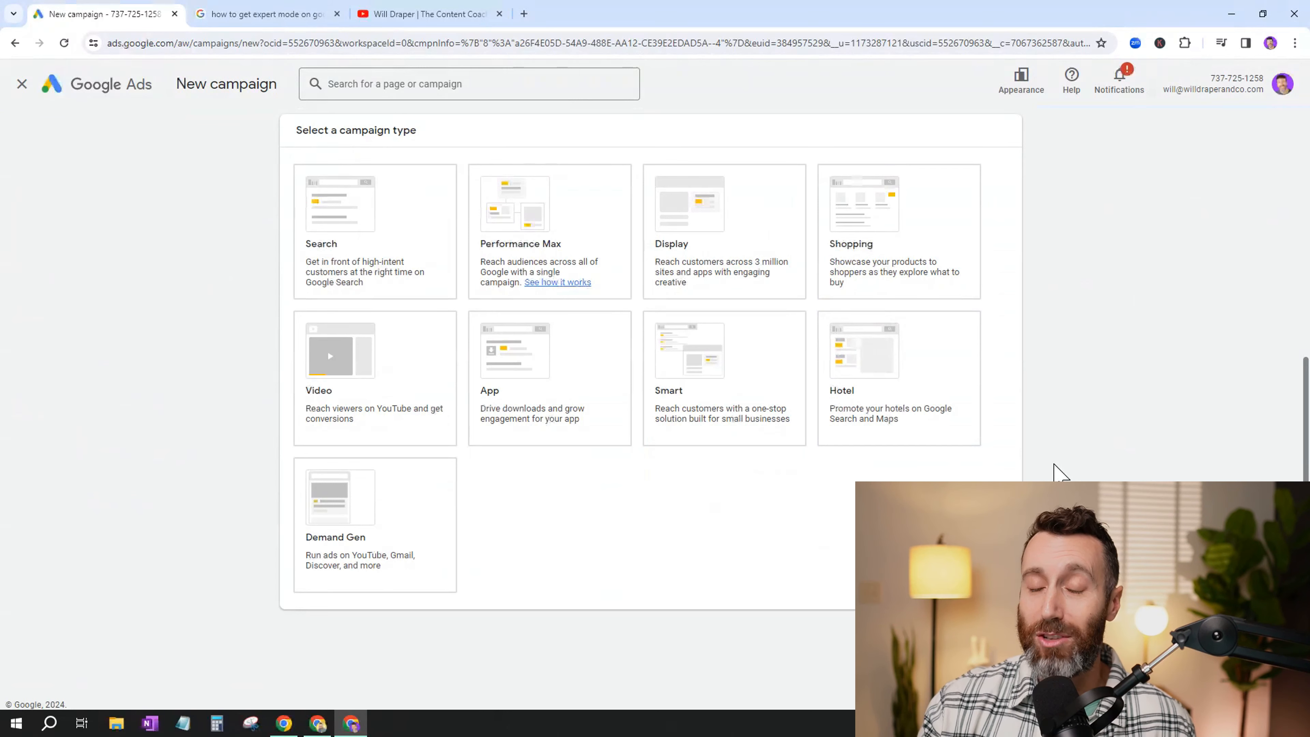
left_click(405, 390)
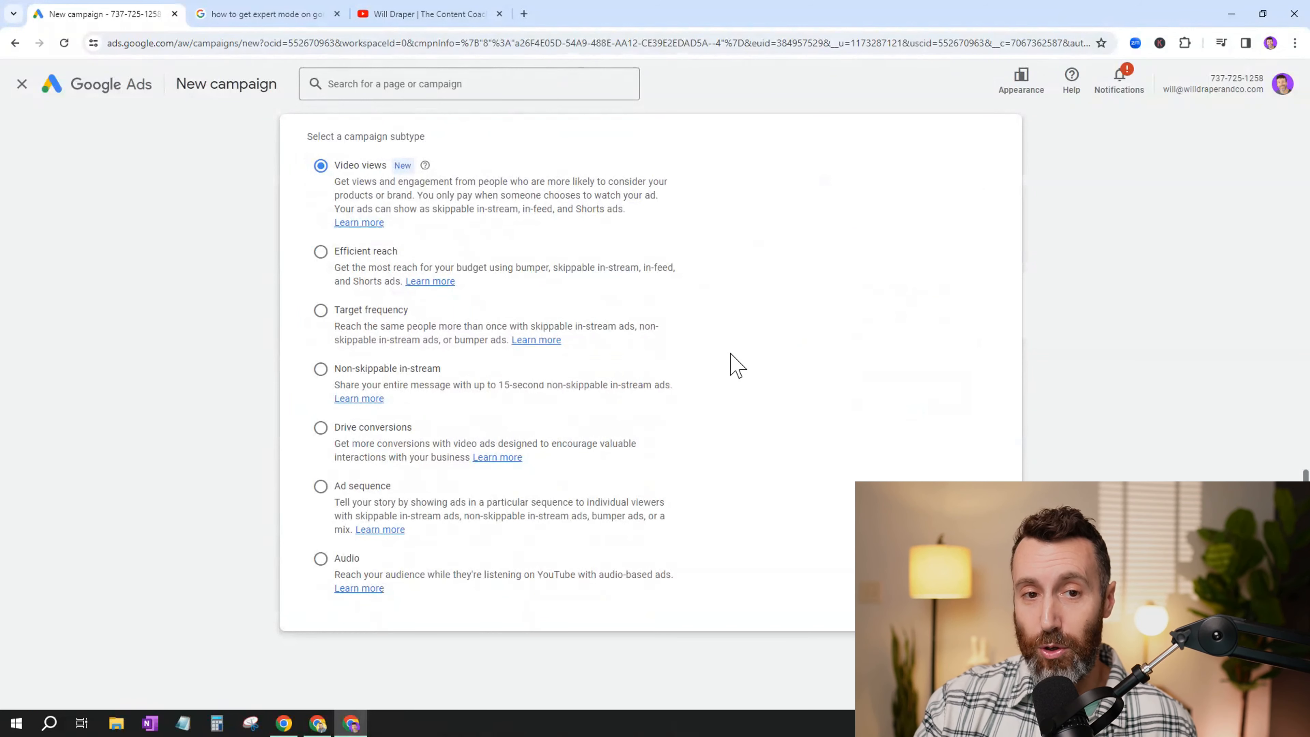
left_click_drag(335, 181, 632, 204)
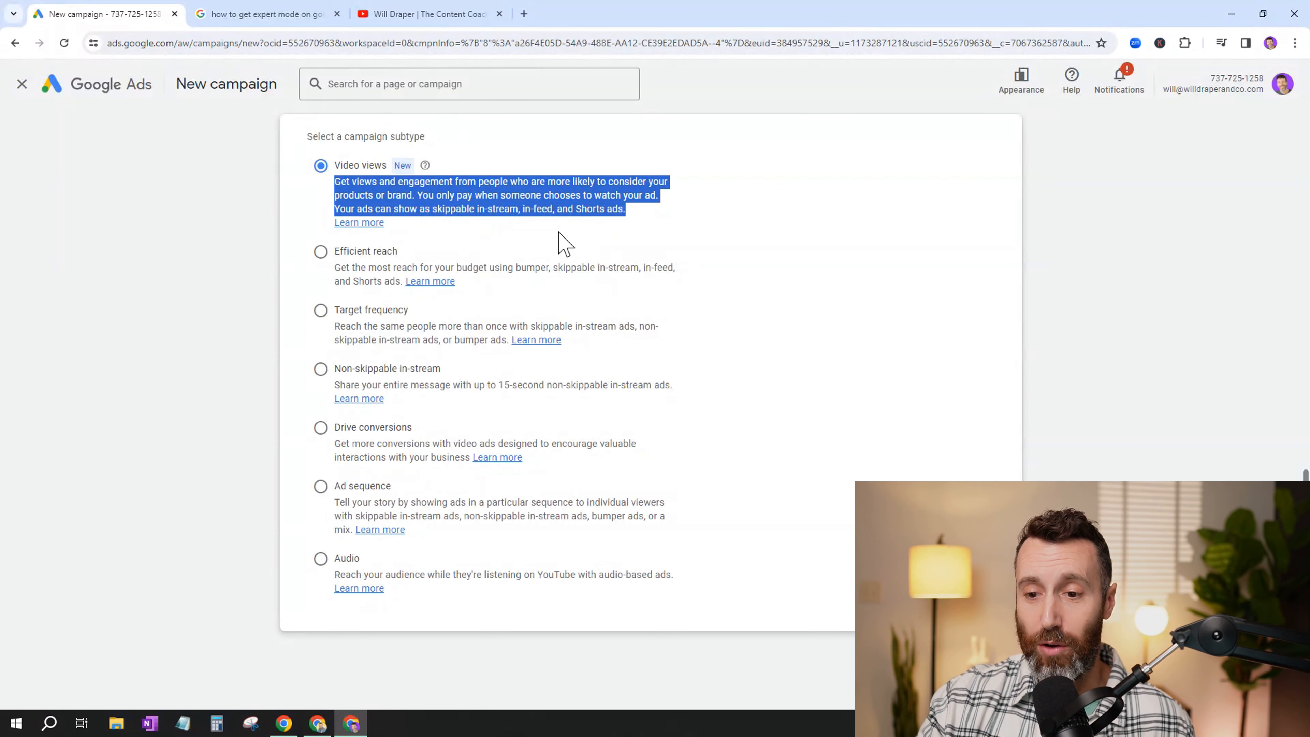
left_click(990, 665)
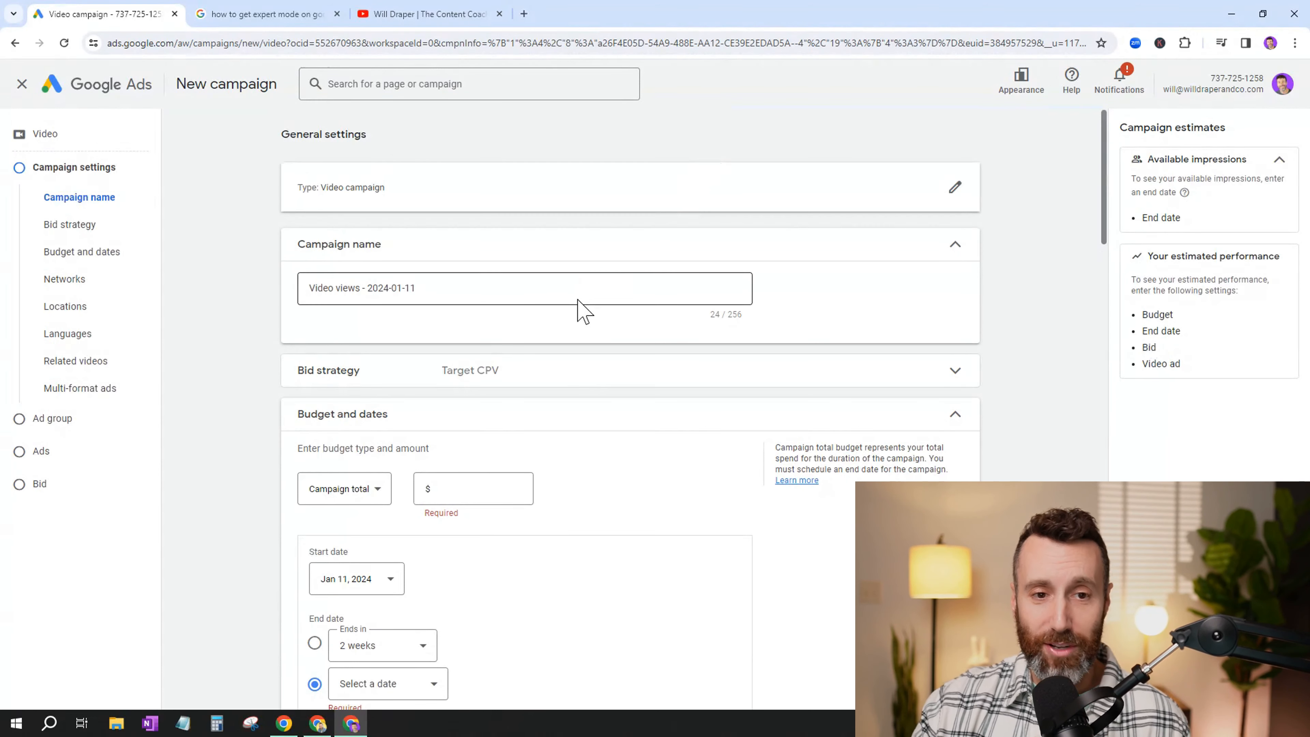
- Name the campaign "Feb 2024 Market Update - X Neighborhood"
triple_click(461, 288)
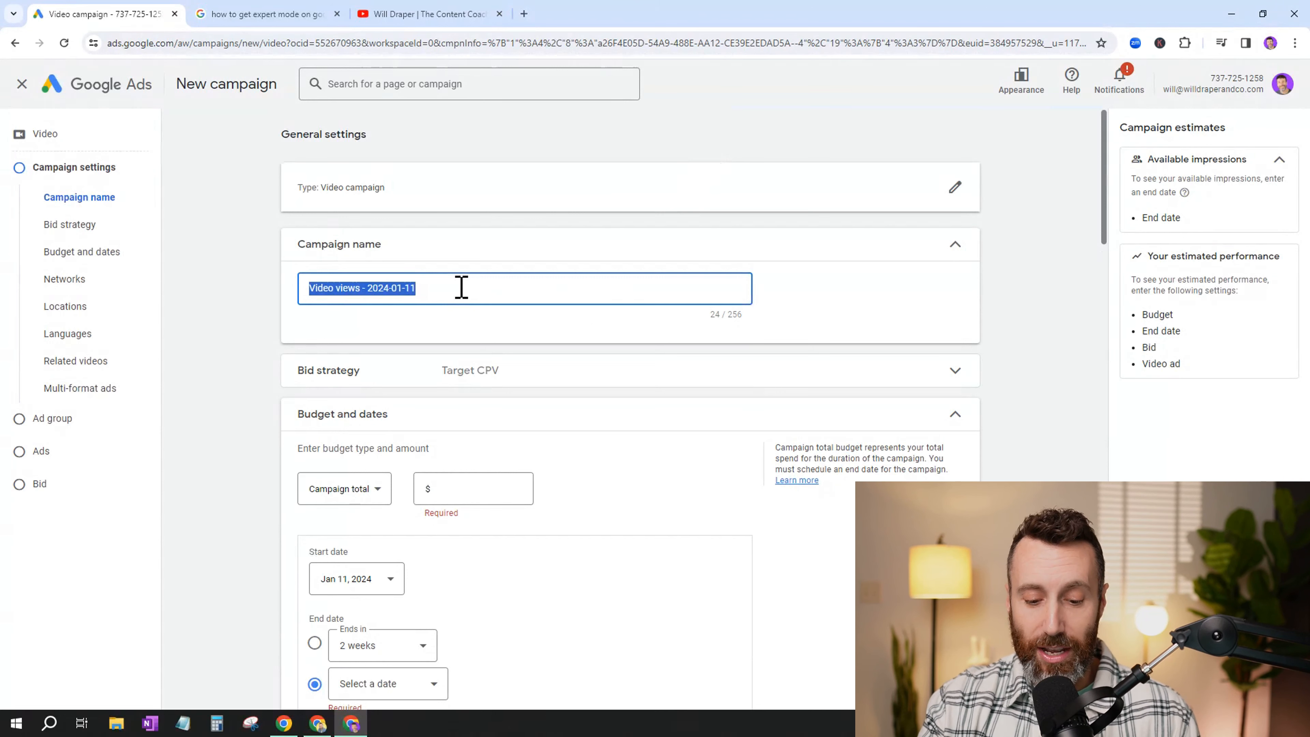
type("Feb ")
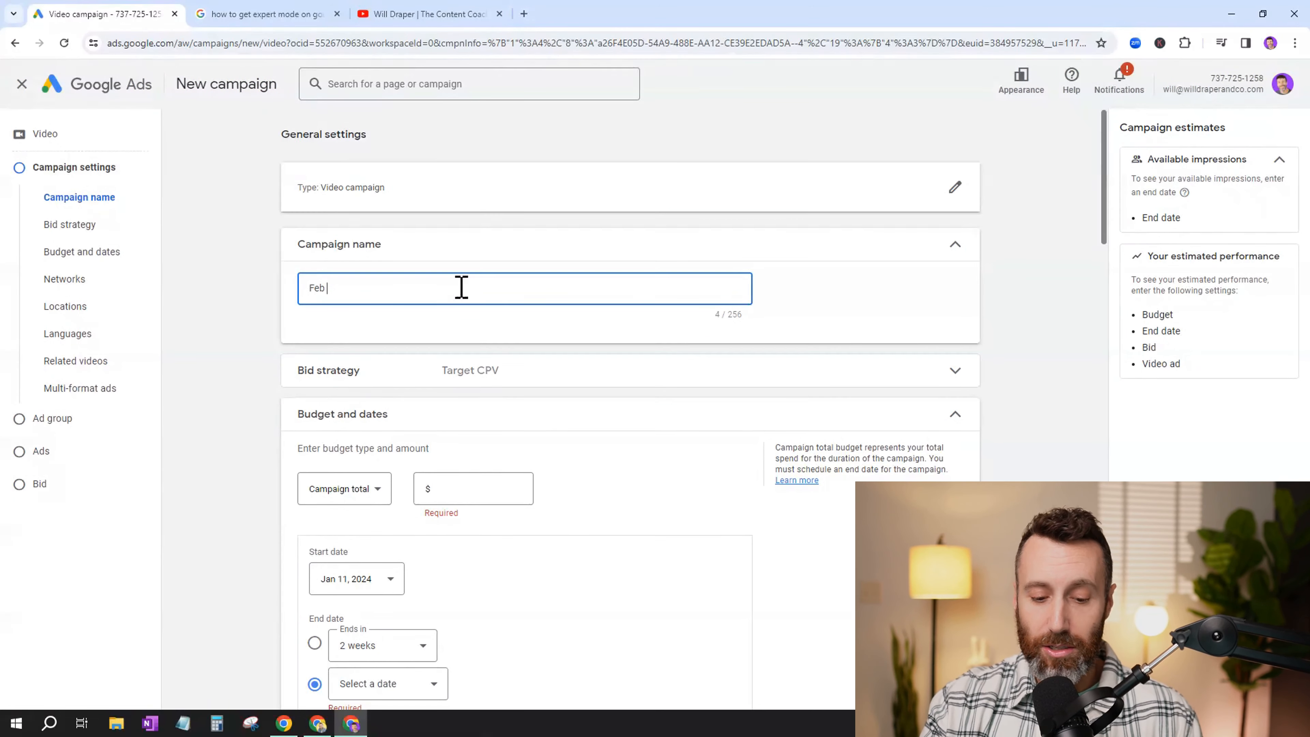
type("2024 Market")
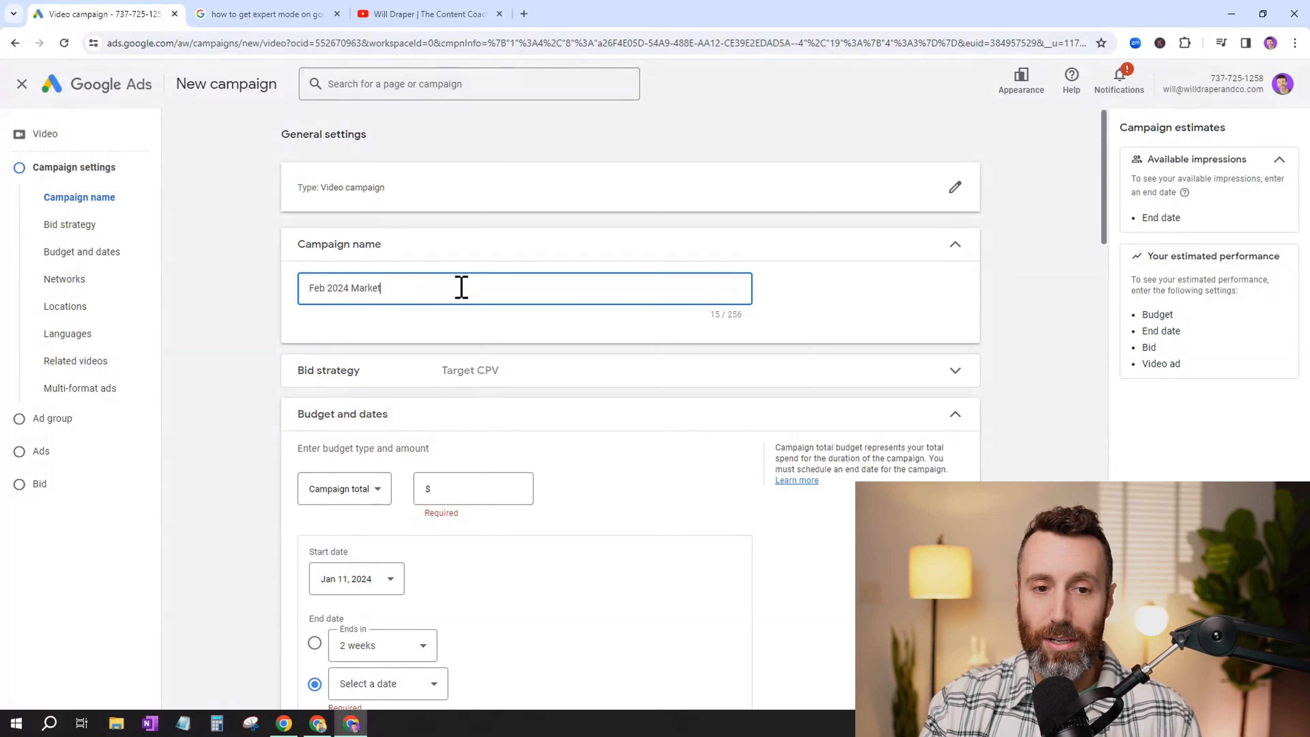
type(" Update - ")
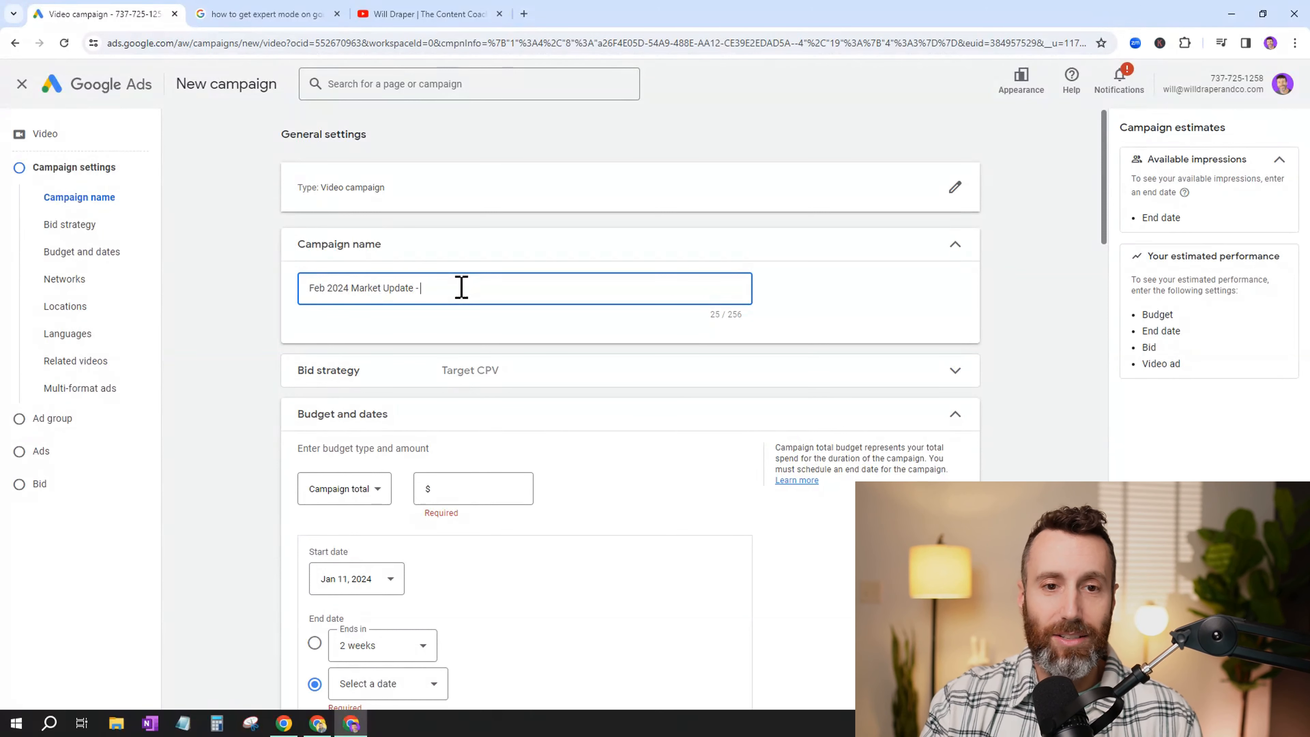
type("X Neighborho")
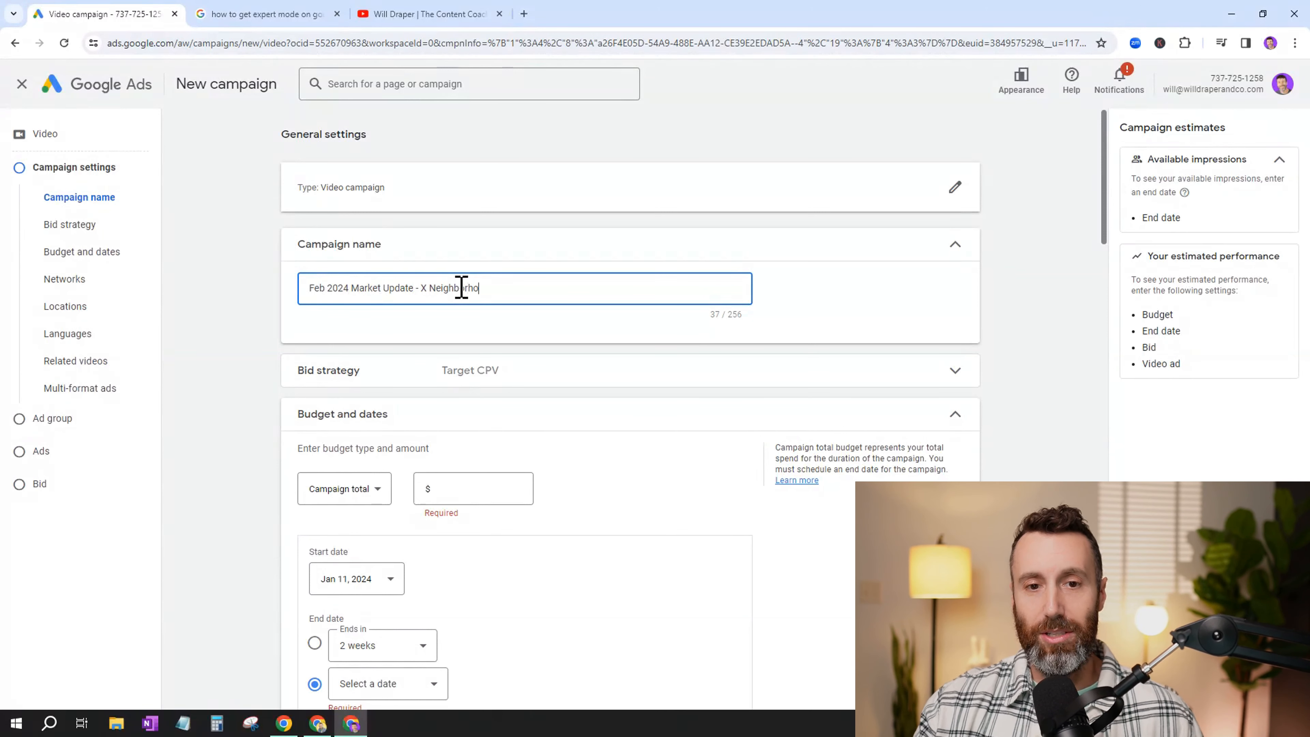
type("od")
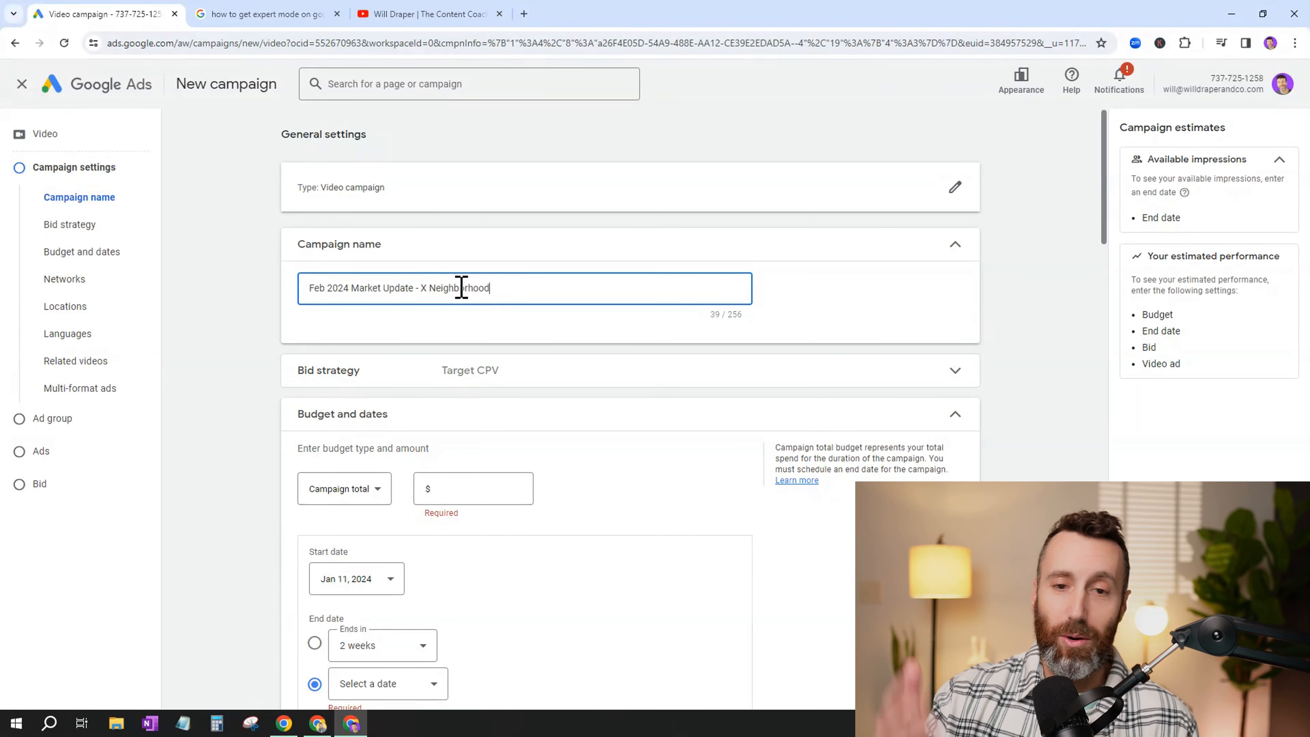
- Check the bid strategy section, then set the budget type to Campaign total with an amount of $250.00
left_click(390, 381)
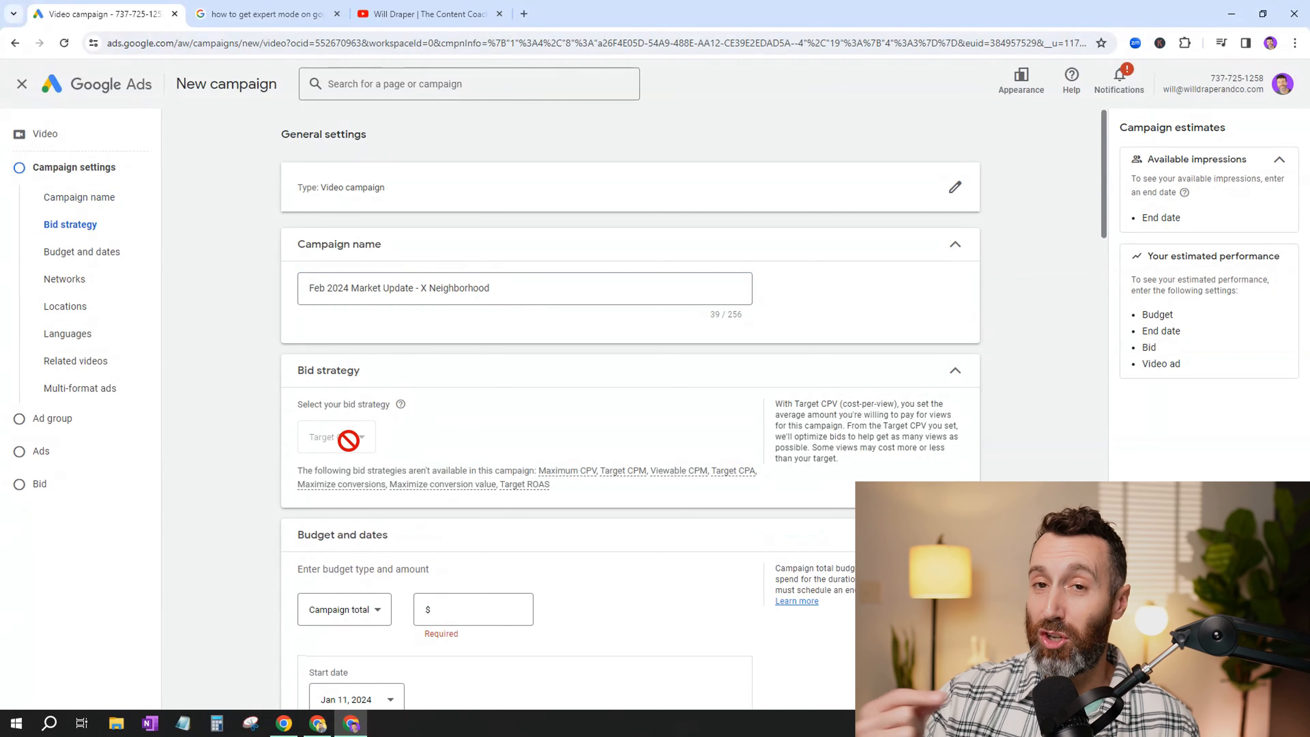
left_click(957, 373)
scroll(958, 377, "down", 4)
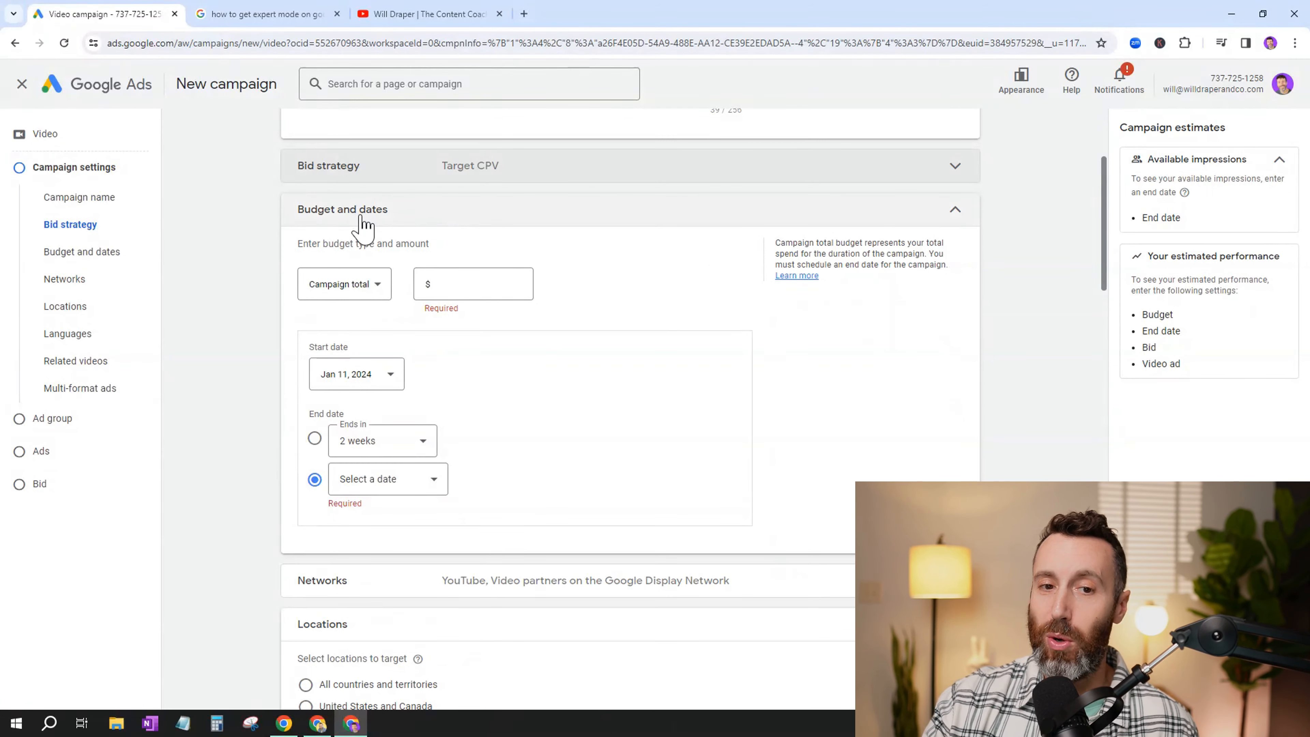
left_click(362, 285)
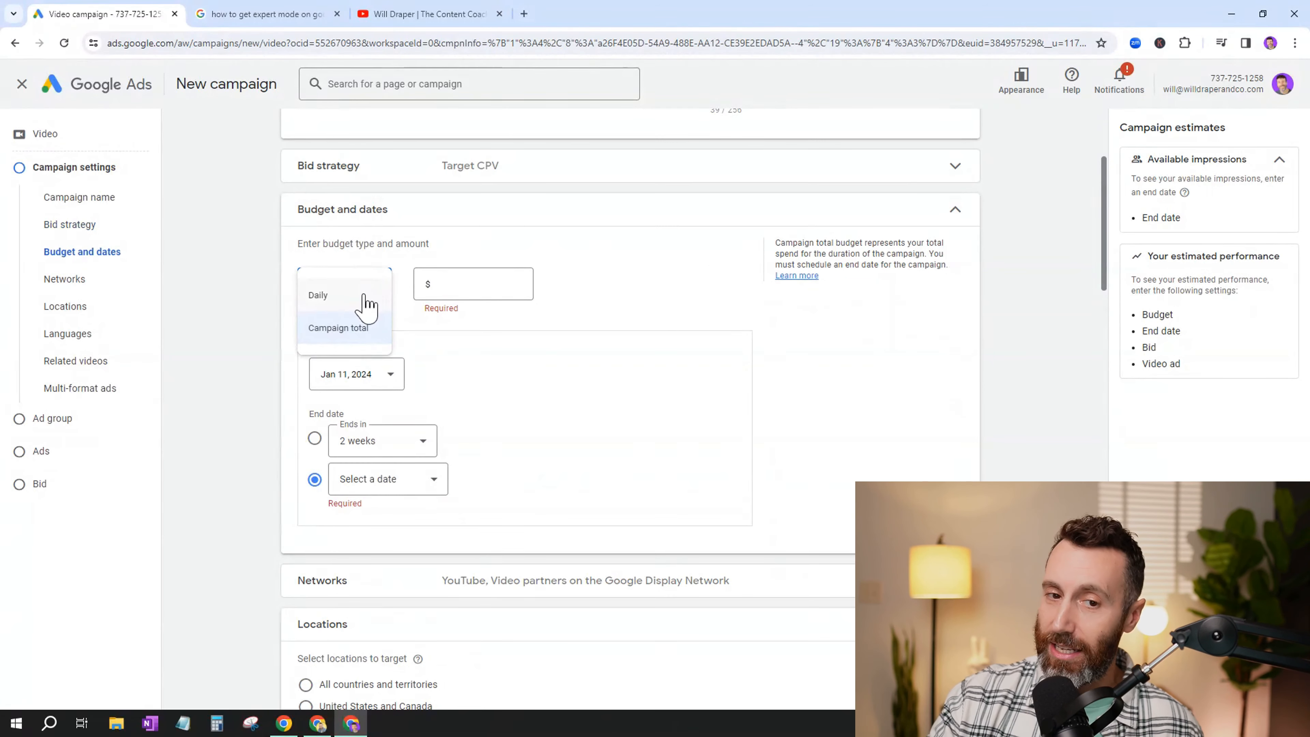
left_click(323, 328)
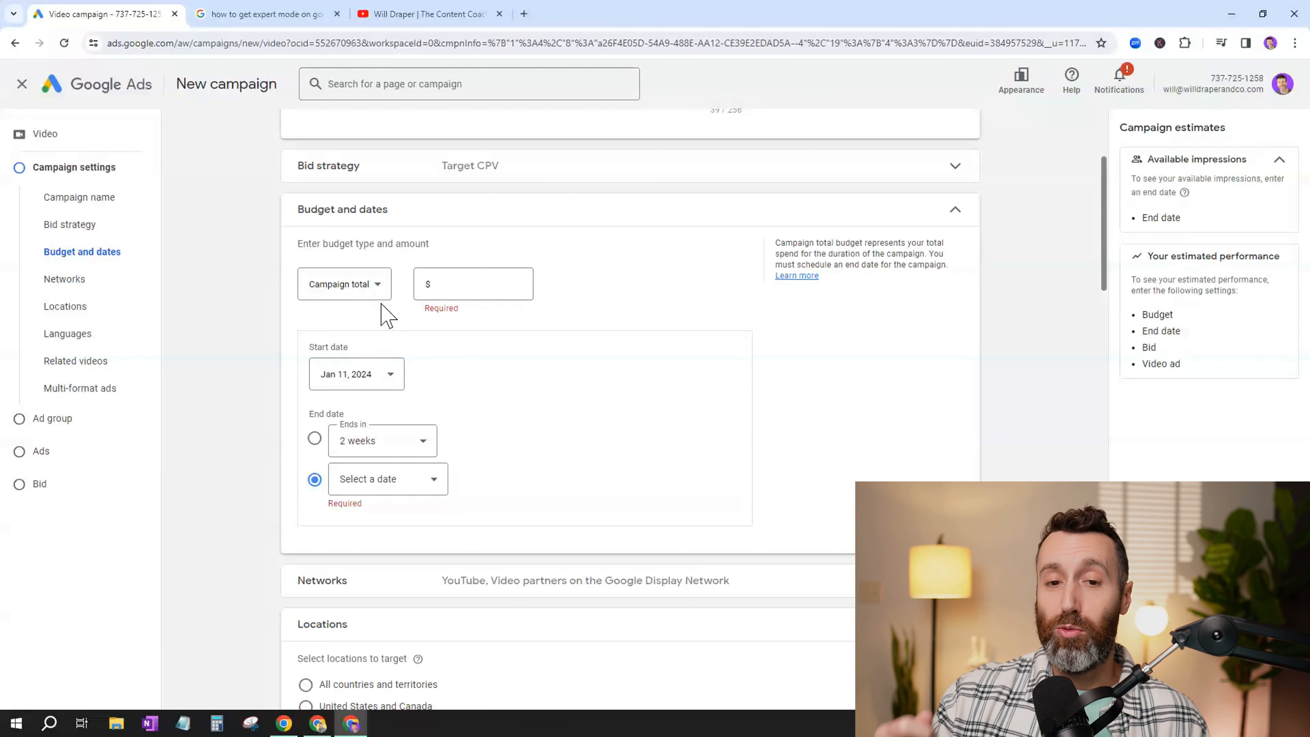
left_click(467, 288)
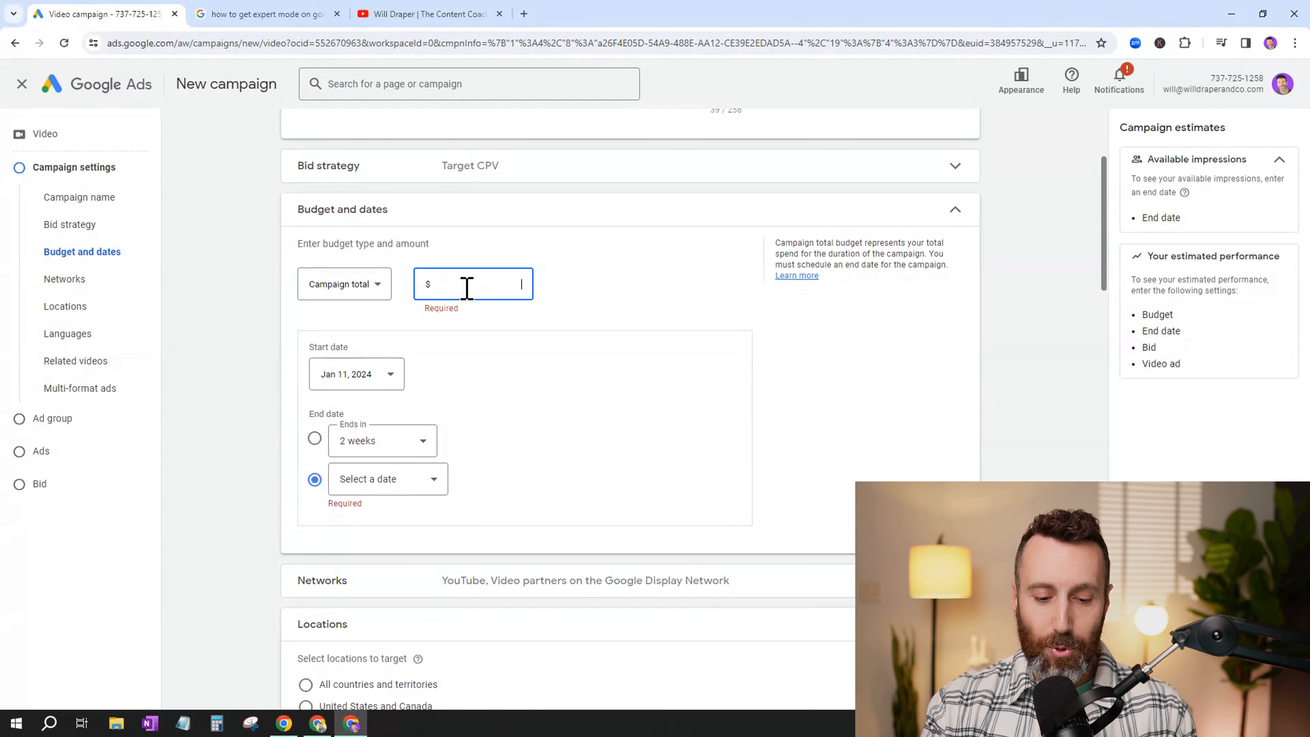
type("250.00")
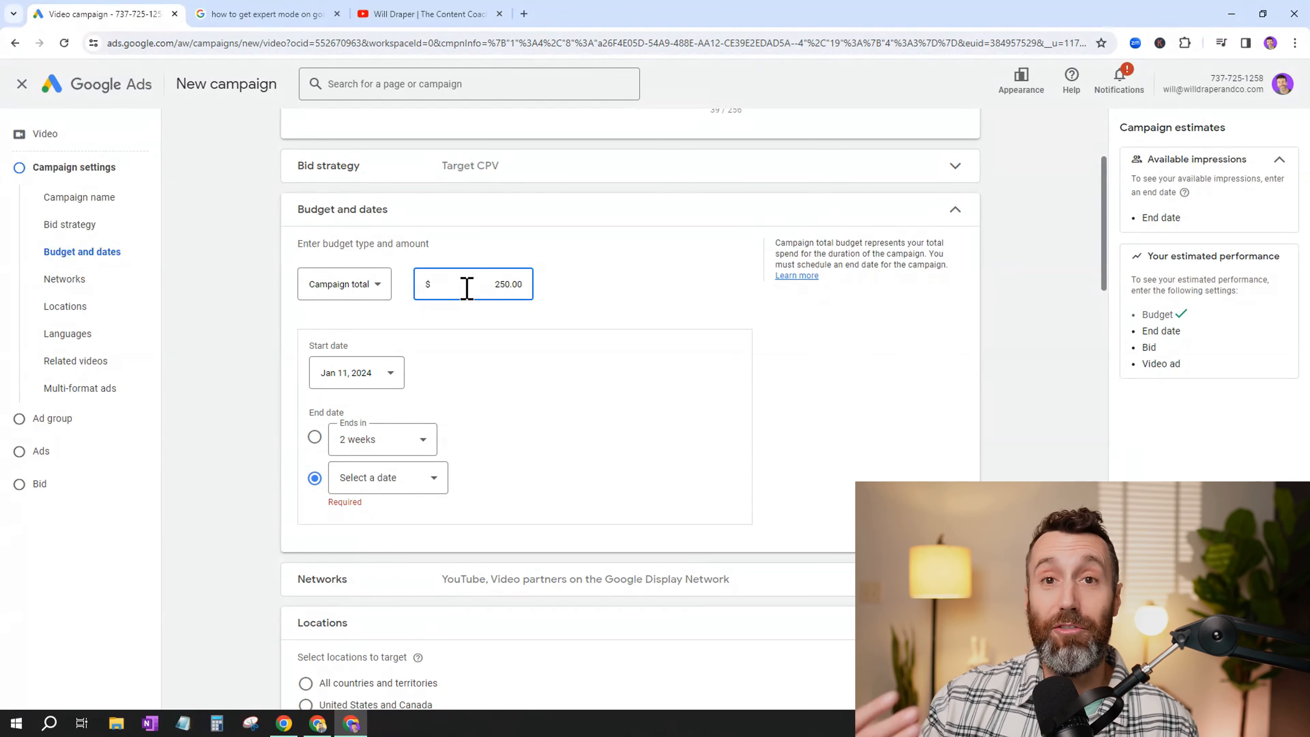
- Schedule the campaign to start on Feb 1, 2024 and end on Feb 29, 2024
left_click(372, 380)
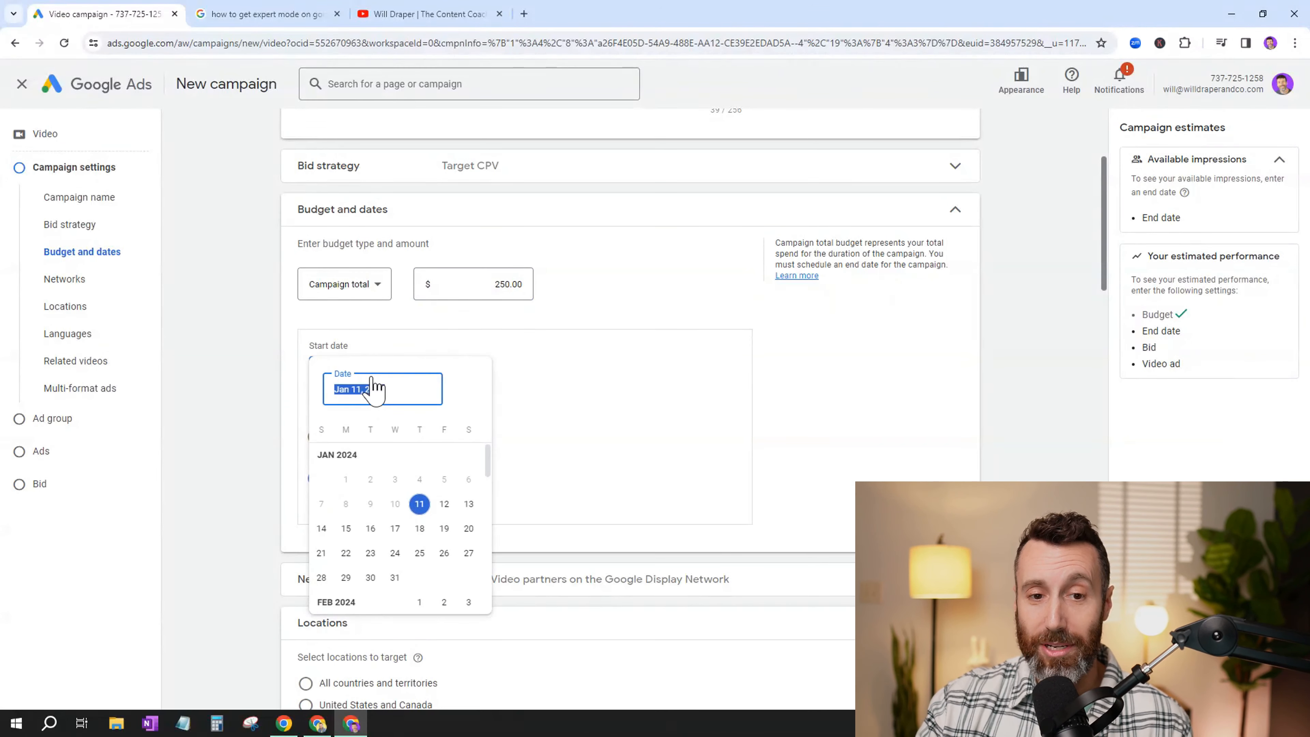
left_click(420, 602)
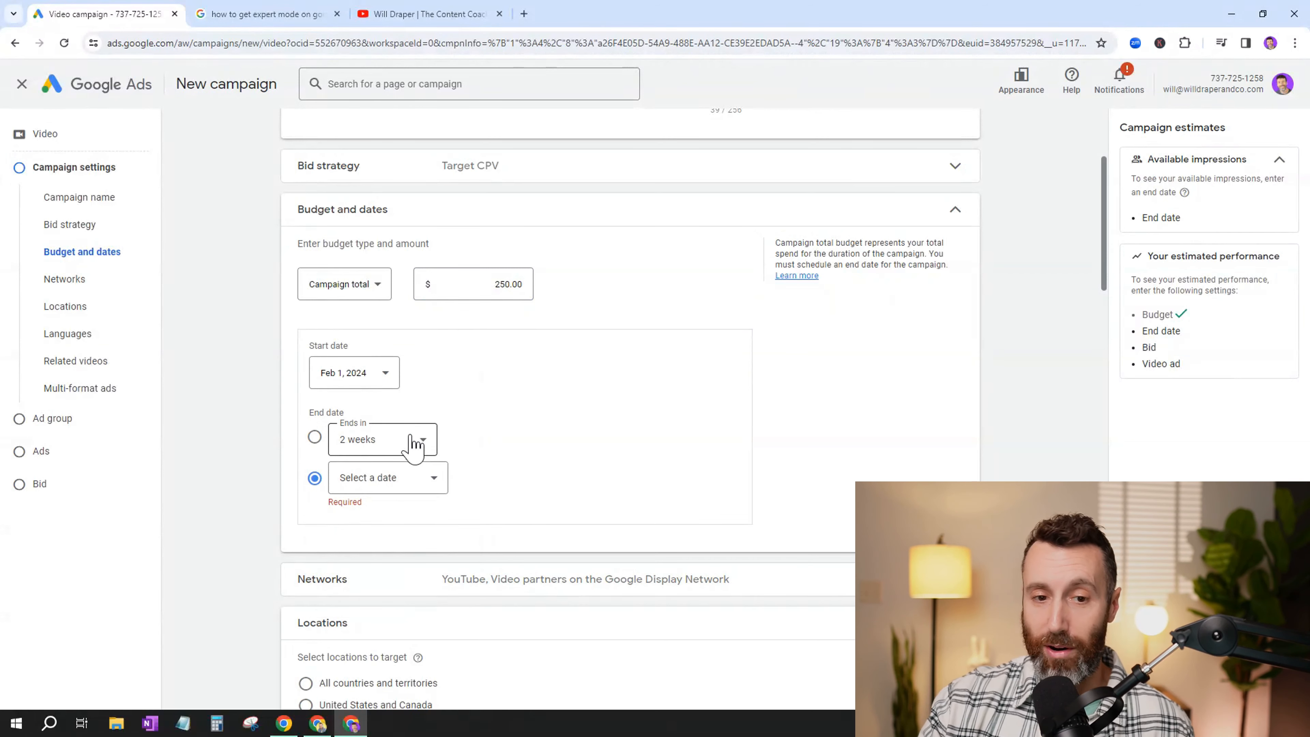
left_click(384, 480)
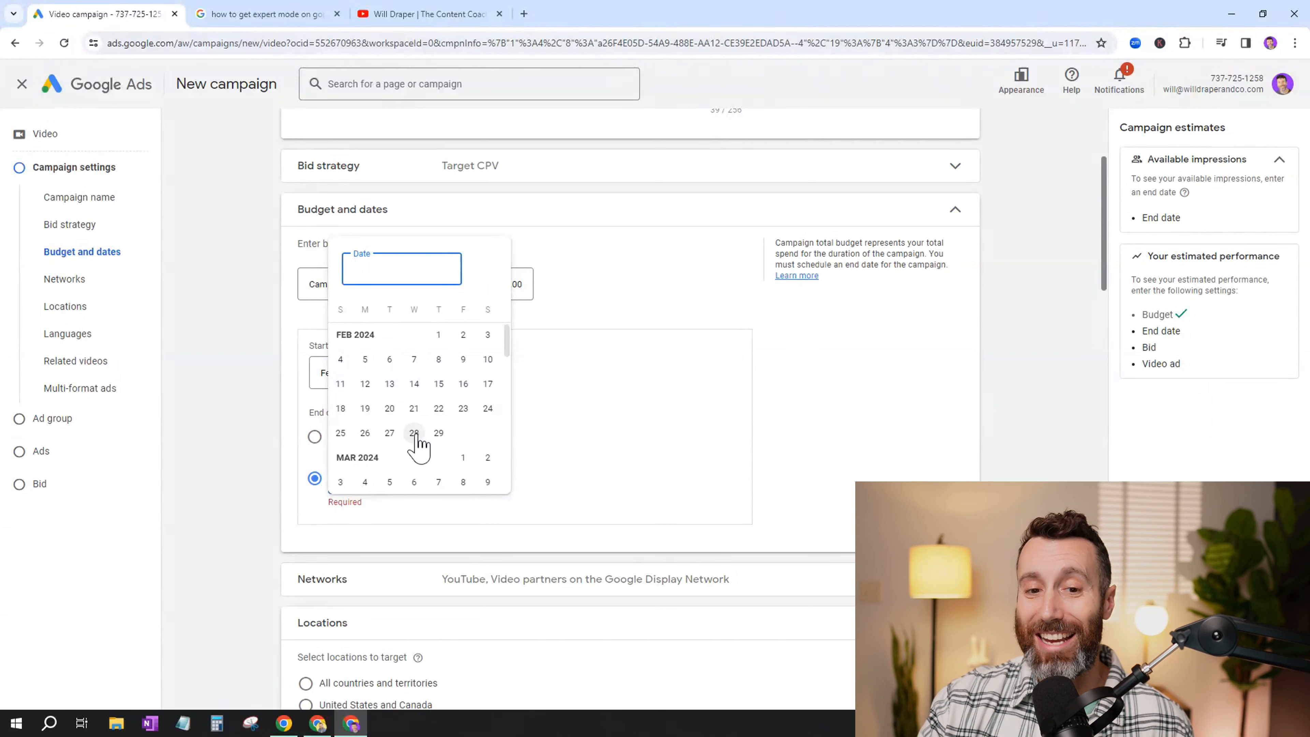
left_click(438, 433)
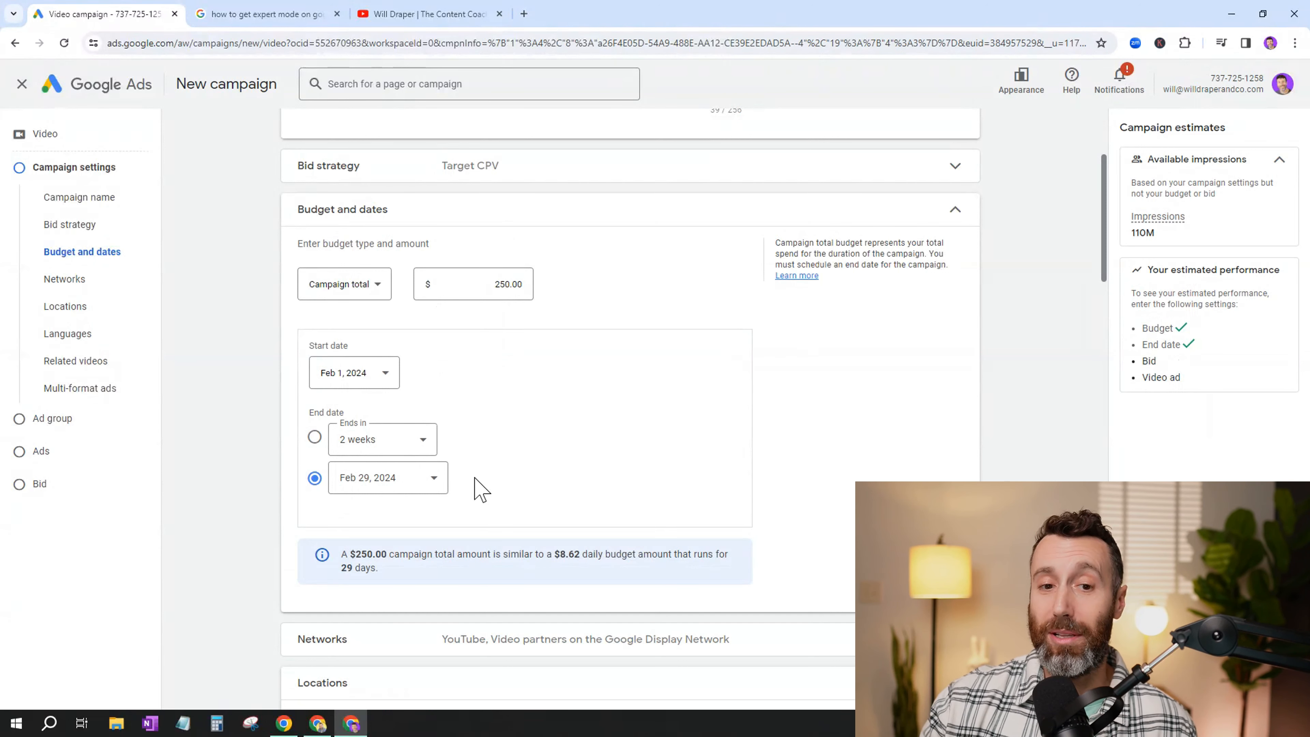
- Move the campaign's start date to Jan 19, 2024
left_click(371, 383)
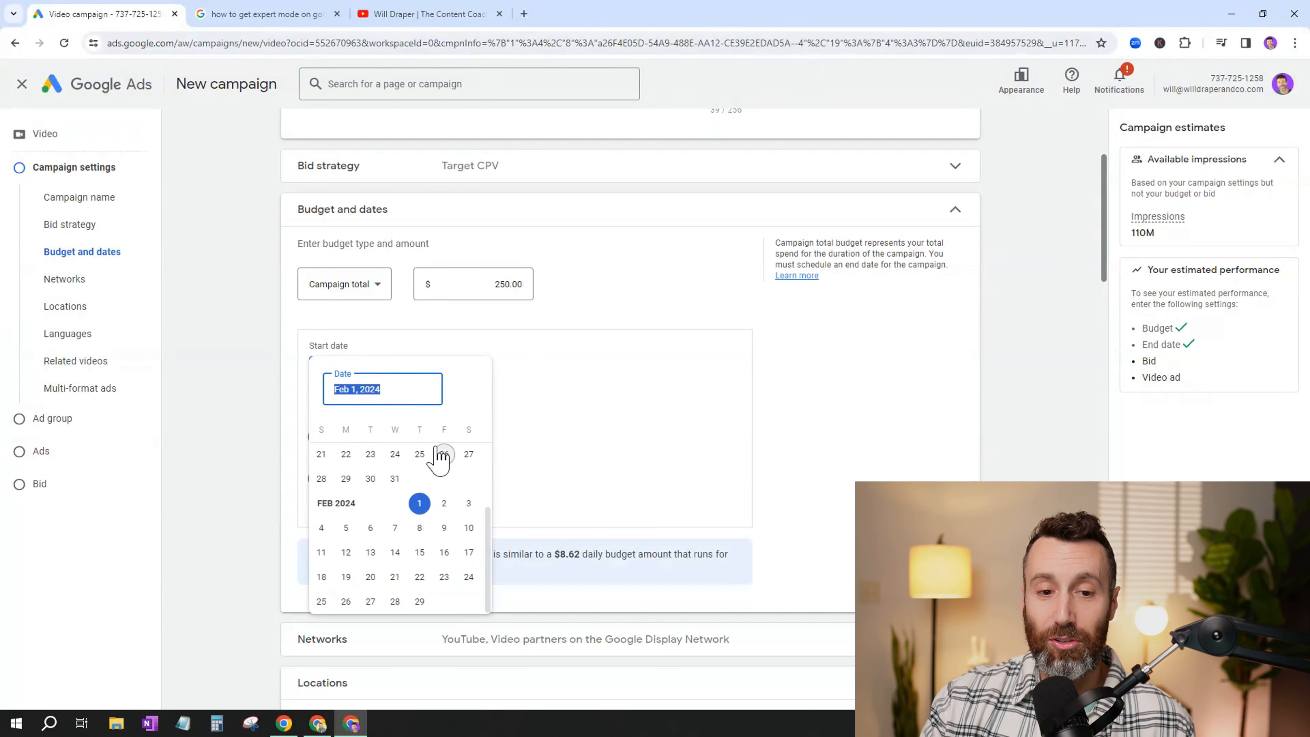
scroll(454, 474, "up", 2)
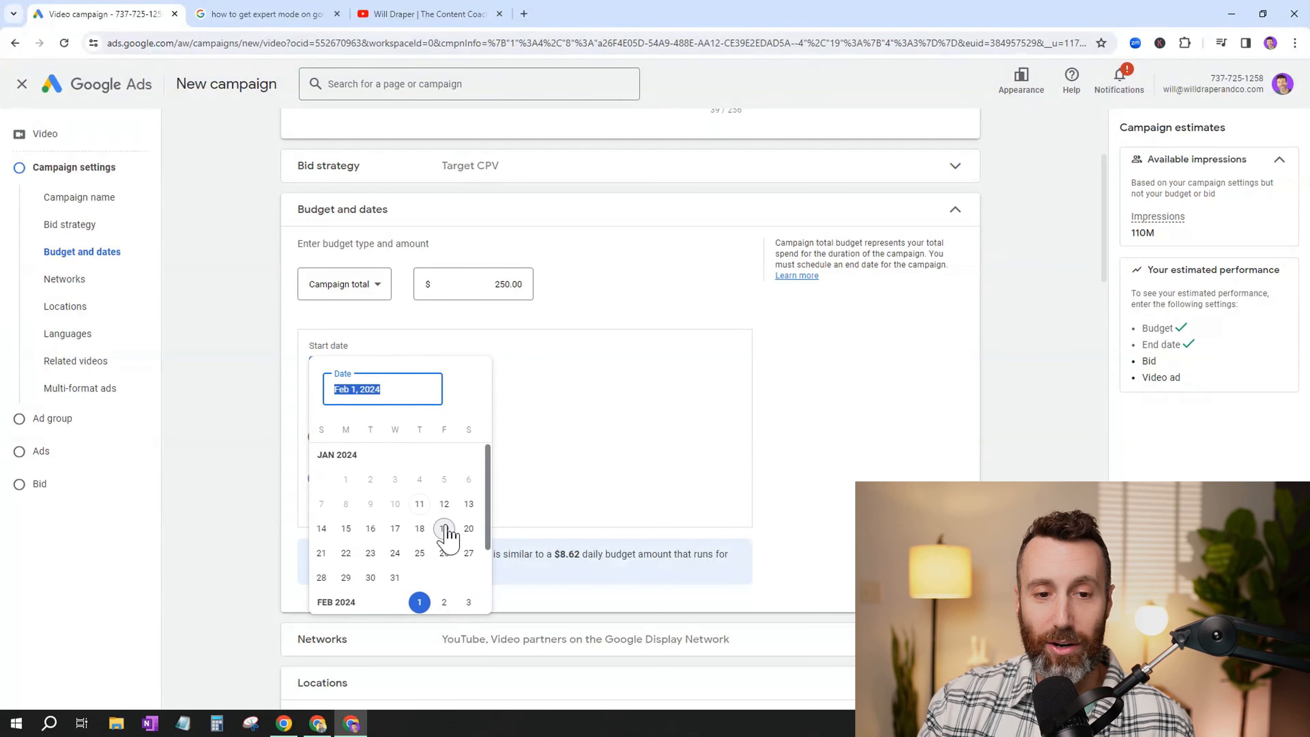
left_click(443, 528)
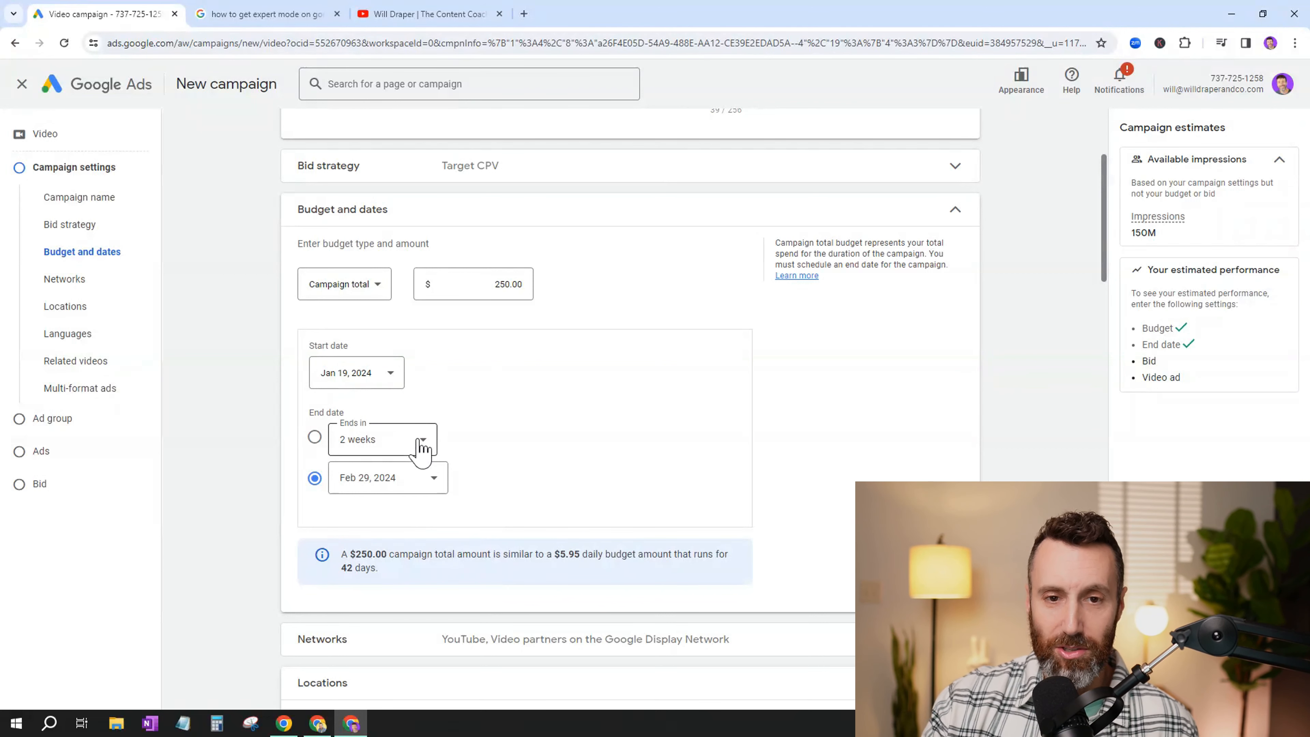
- Set the campaign to end in 2 weeks with a total budget of $100.00
left_click(315, 437)
left_click(485, 284)
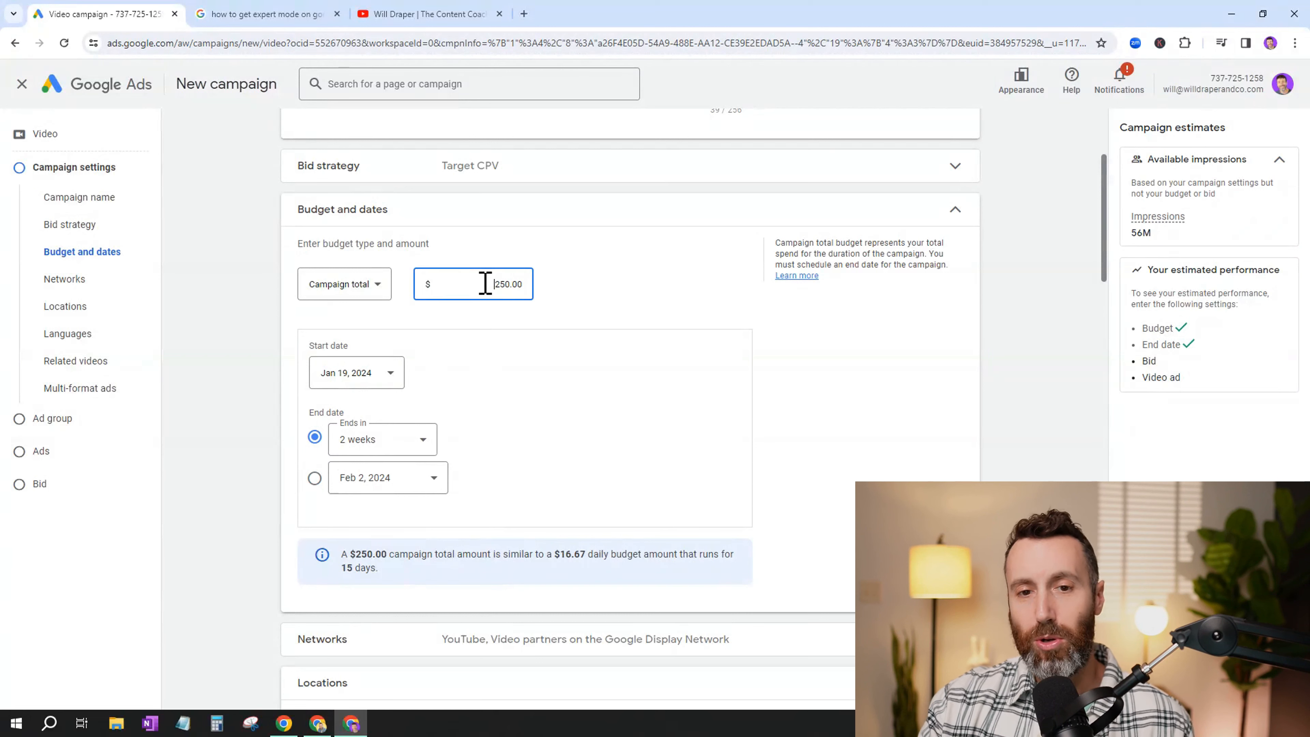
double_click(485, 284)
type("100")
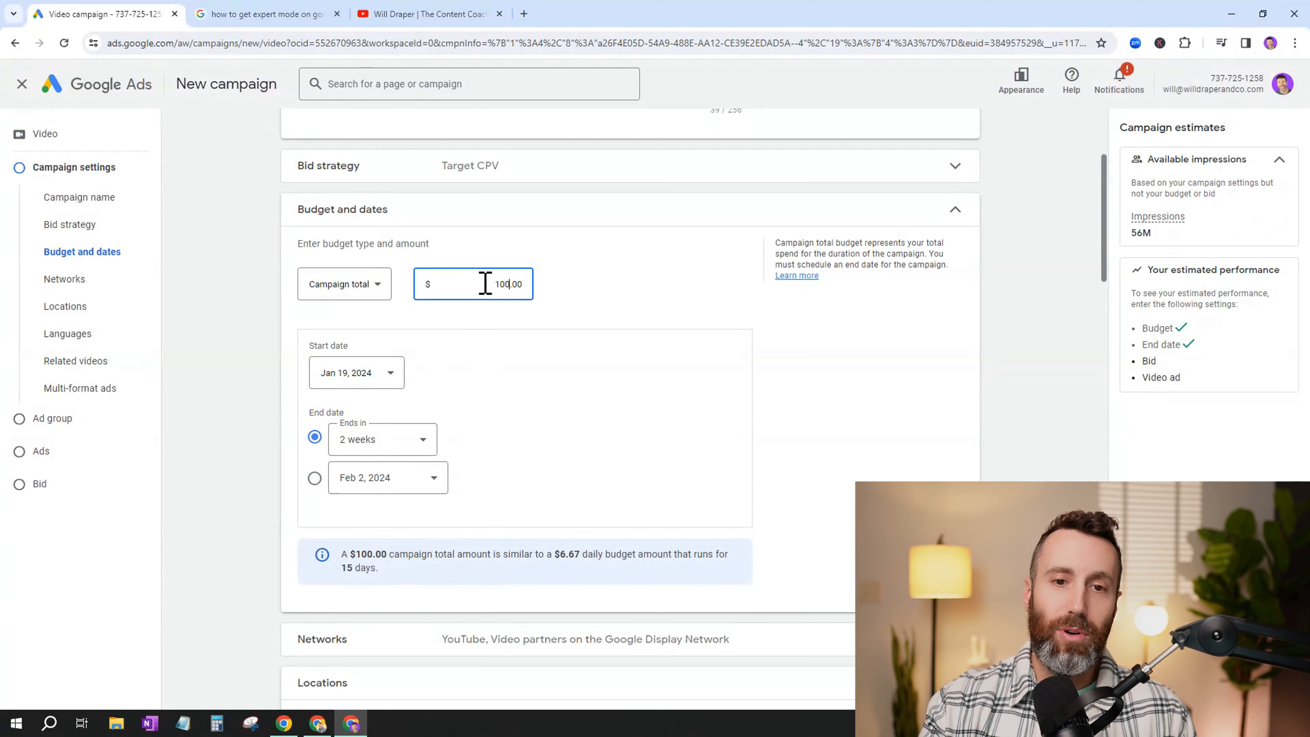
left_click(588, 293)
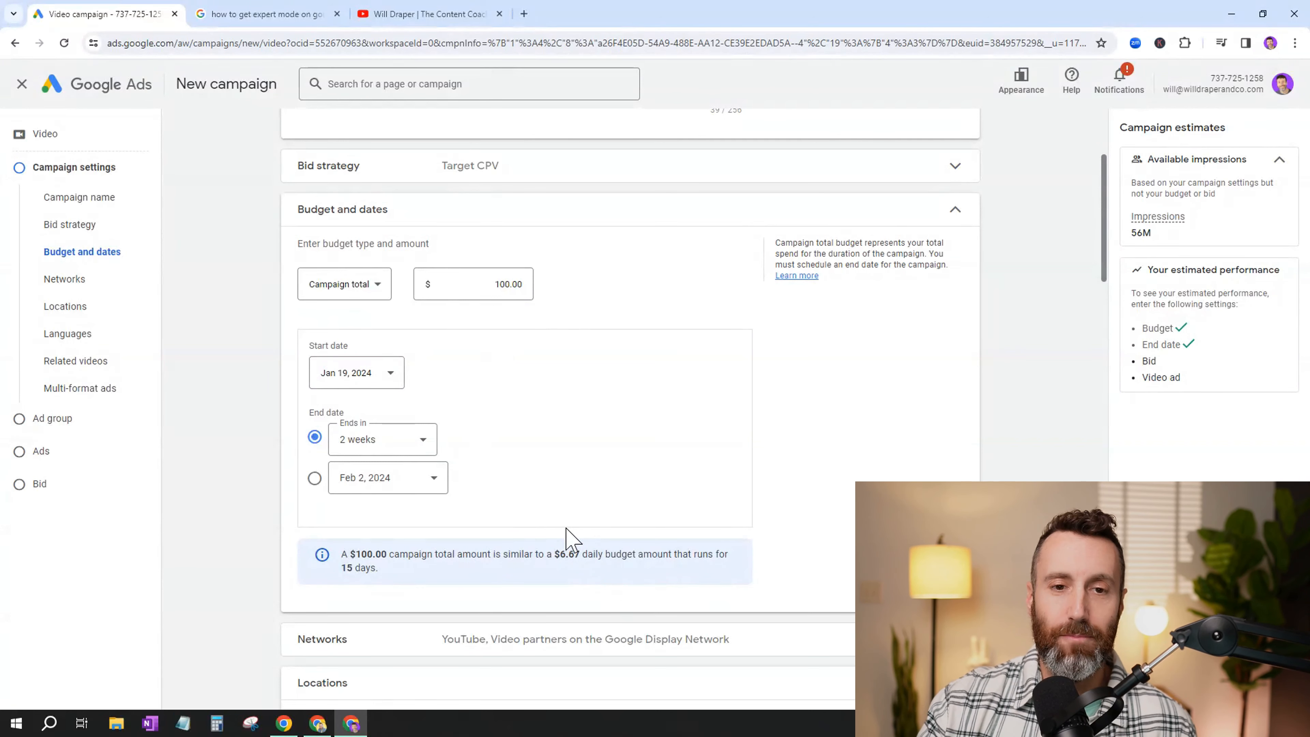
- Set the campaign's end date to Feb 29, 2024 and its total budget to $250.00
left_click(413, 477)
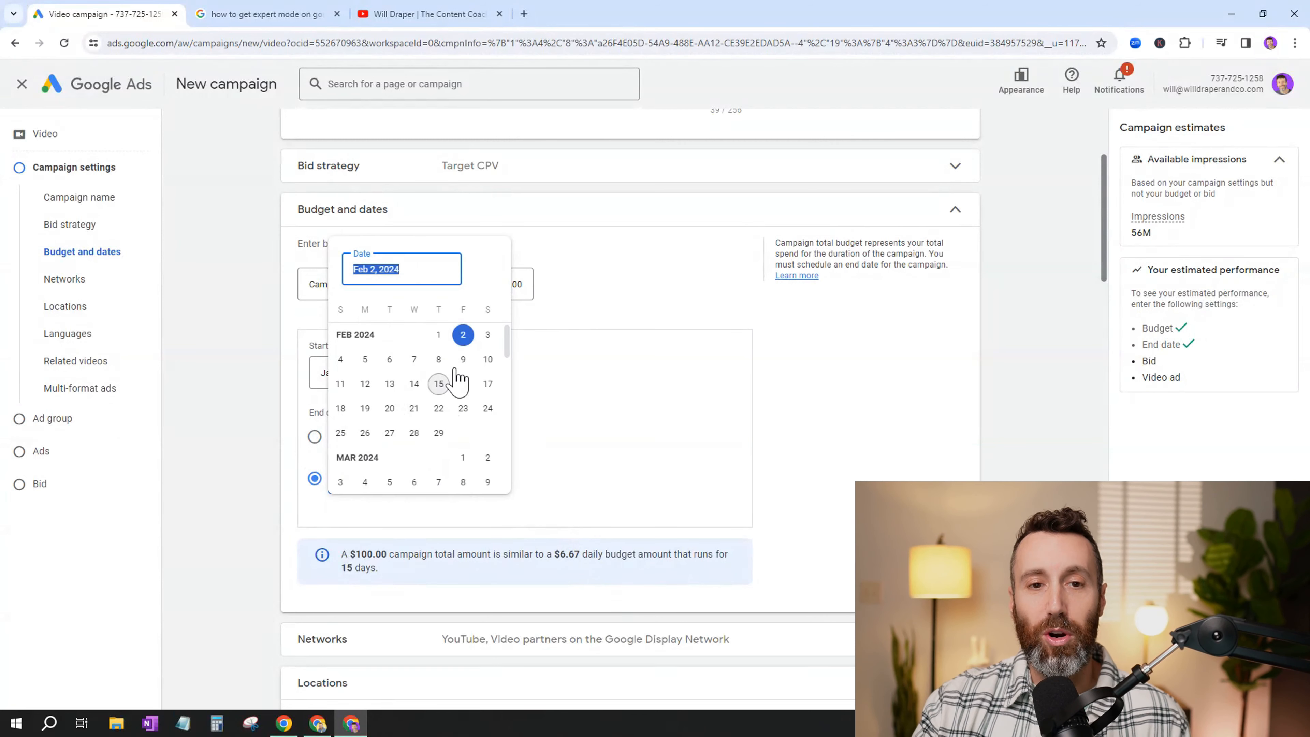
left_click(438, 433)
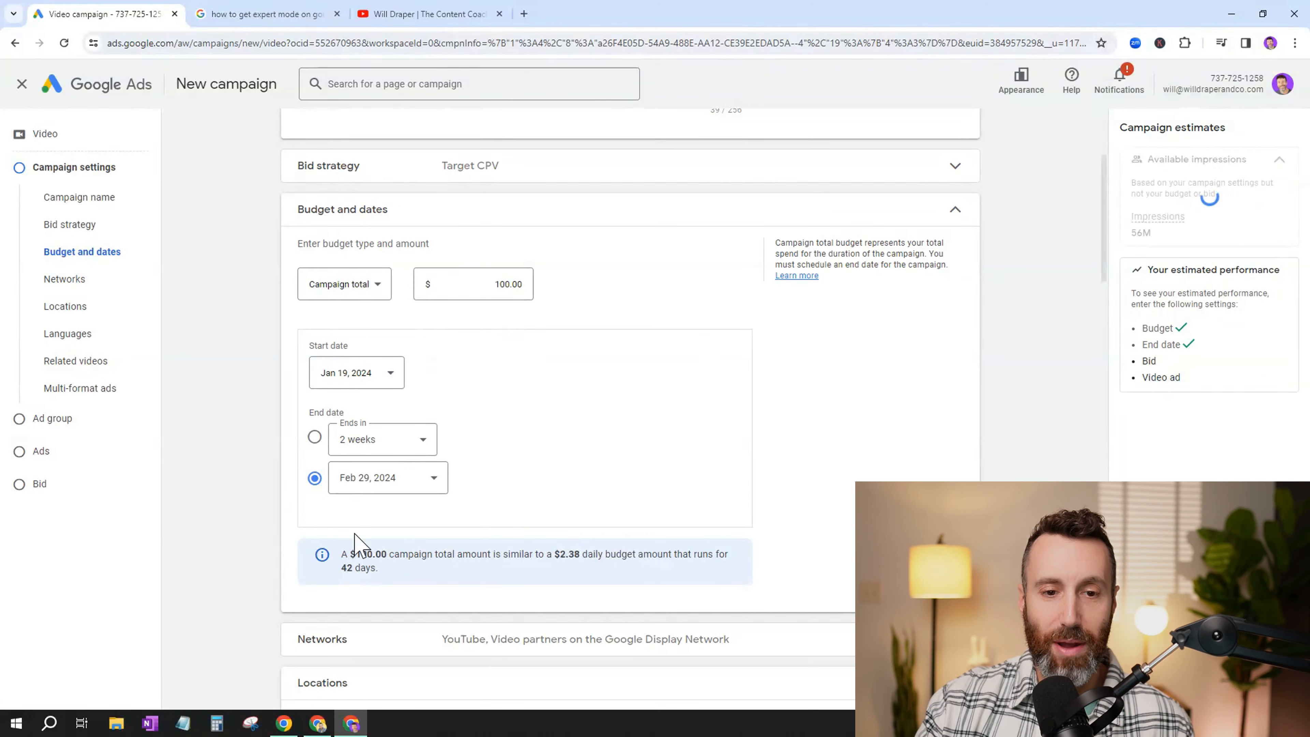
left_click(460, 282)
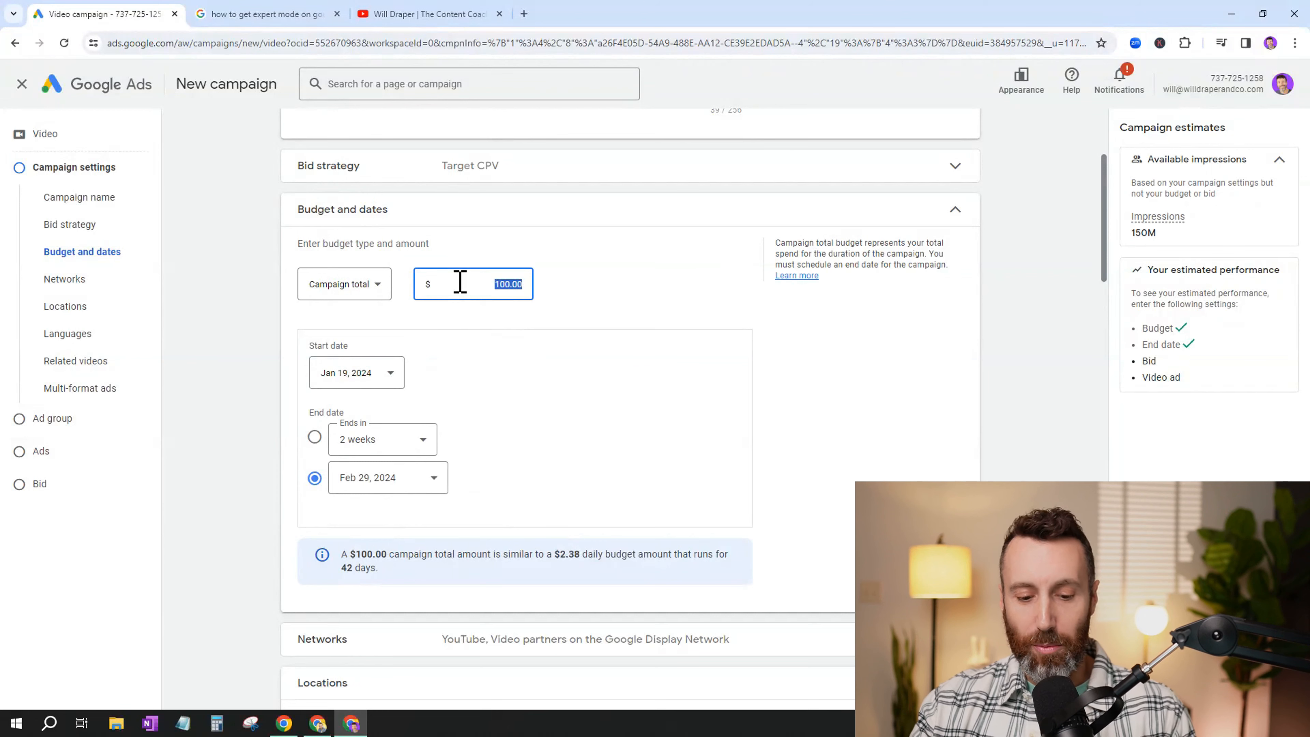
type("250")
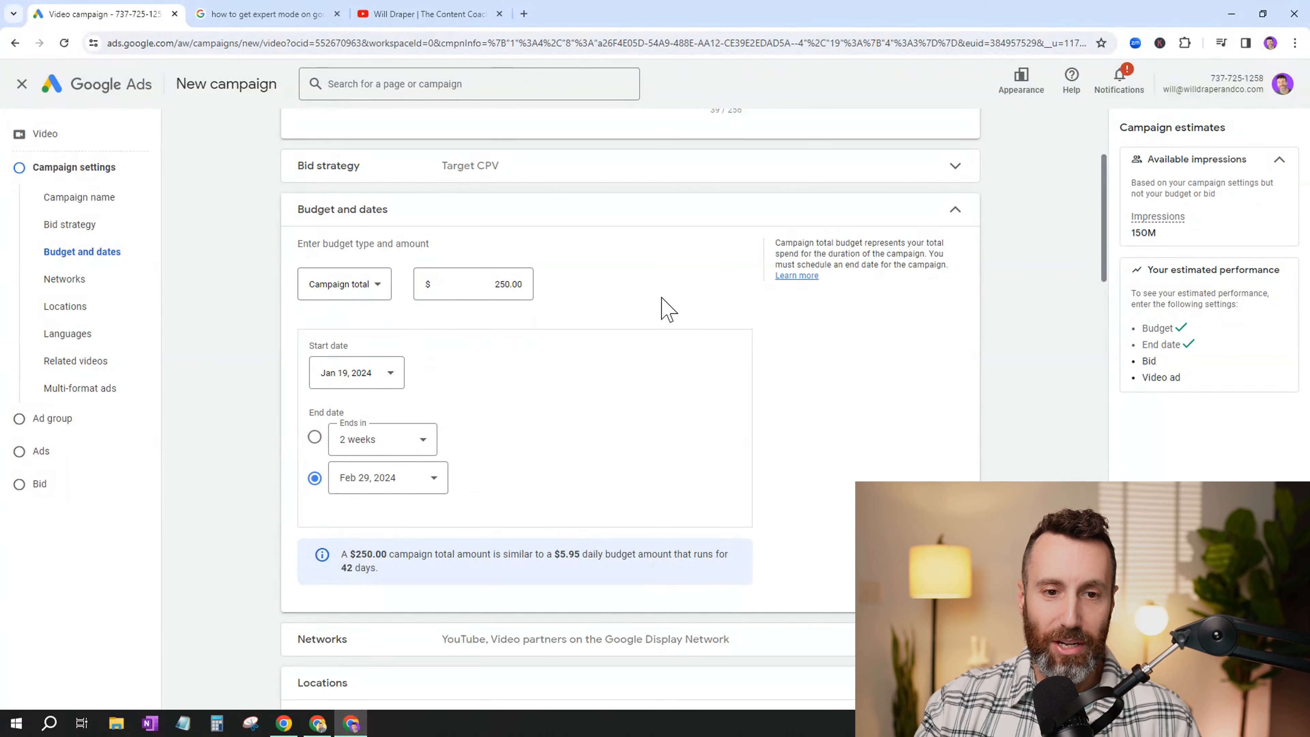
- Set the campaign's start date to Feb 1, 2024
left_click(358, 373)
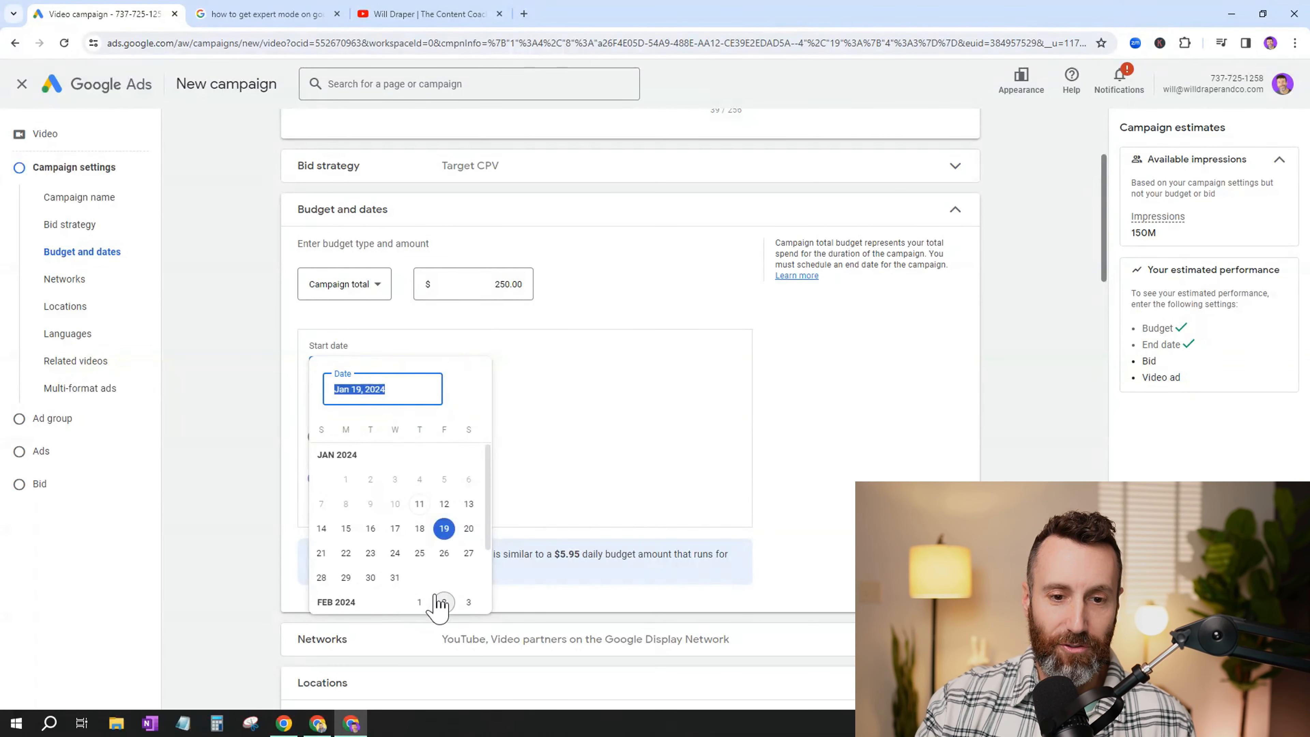
left_click(424, 601)
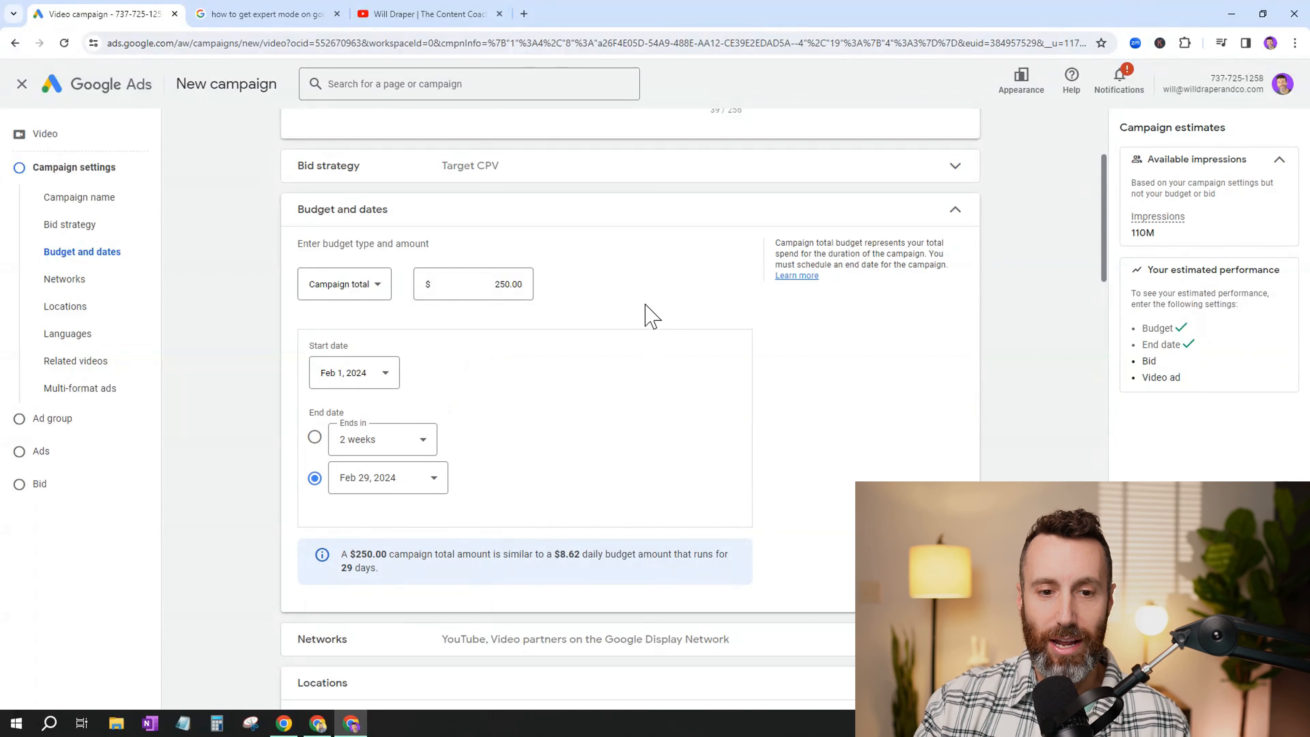
- Review which YouTube, Google TV and Google partner networks the campaign can run on, leaving the selection as it is
scroll(654, 397, "down", 5)
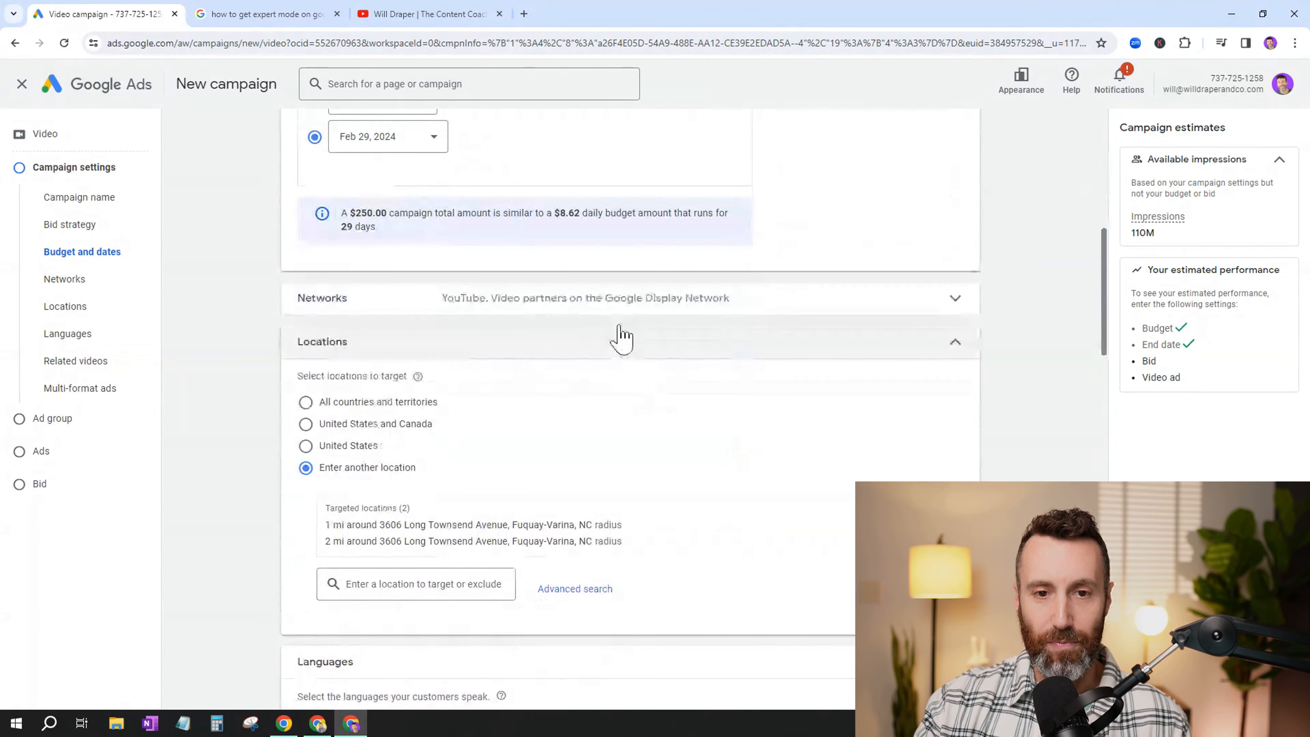
left_click(610, 312)
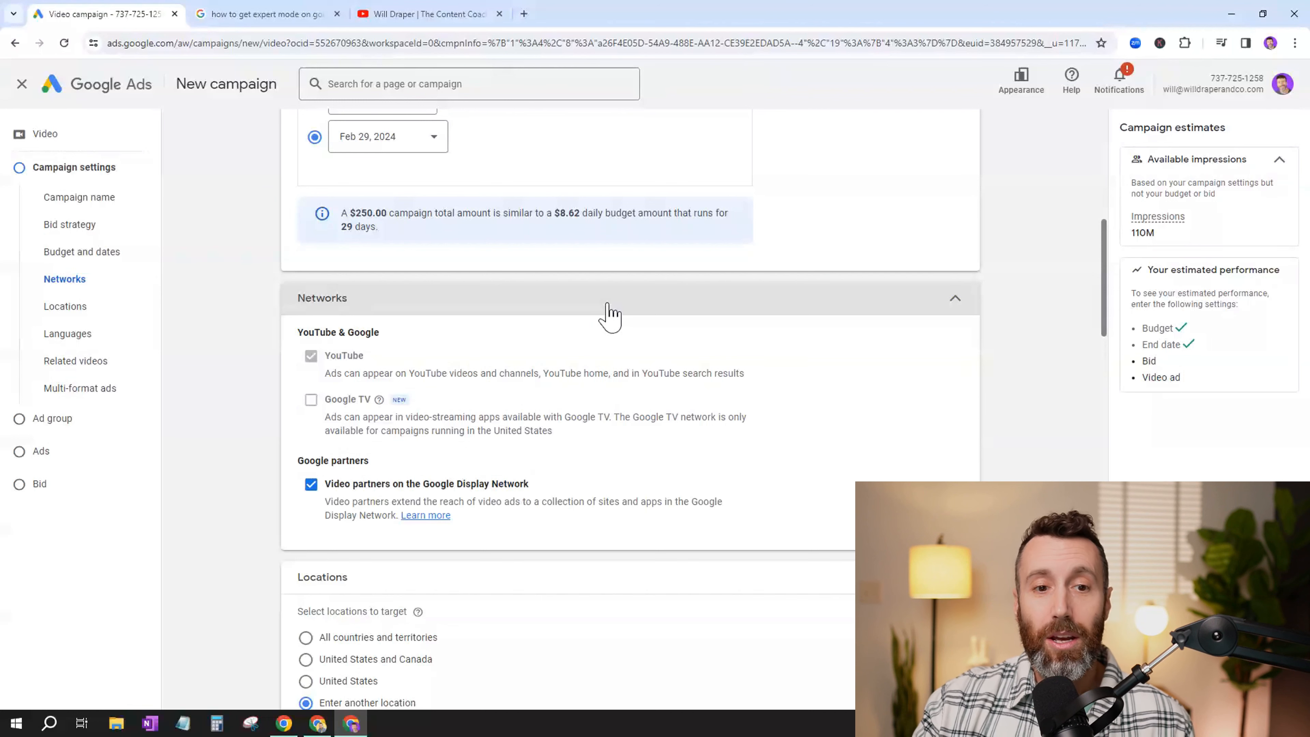
left_click(609, 306)
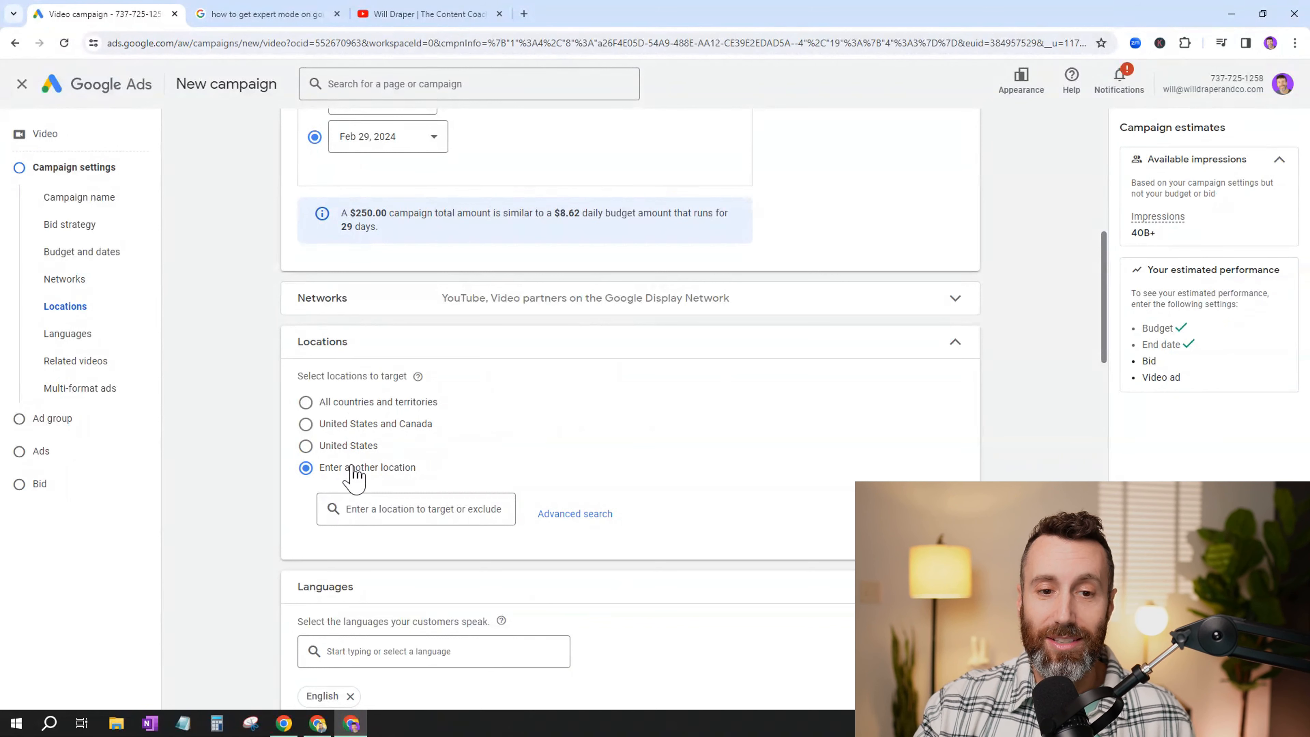
- Use the advanced location search to target a 1 mi radius around the suggested New York, NY street address that matches "123"
left_click(569, 519)
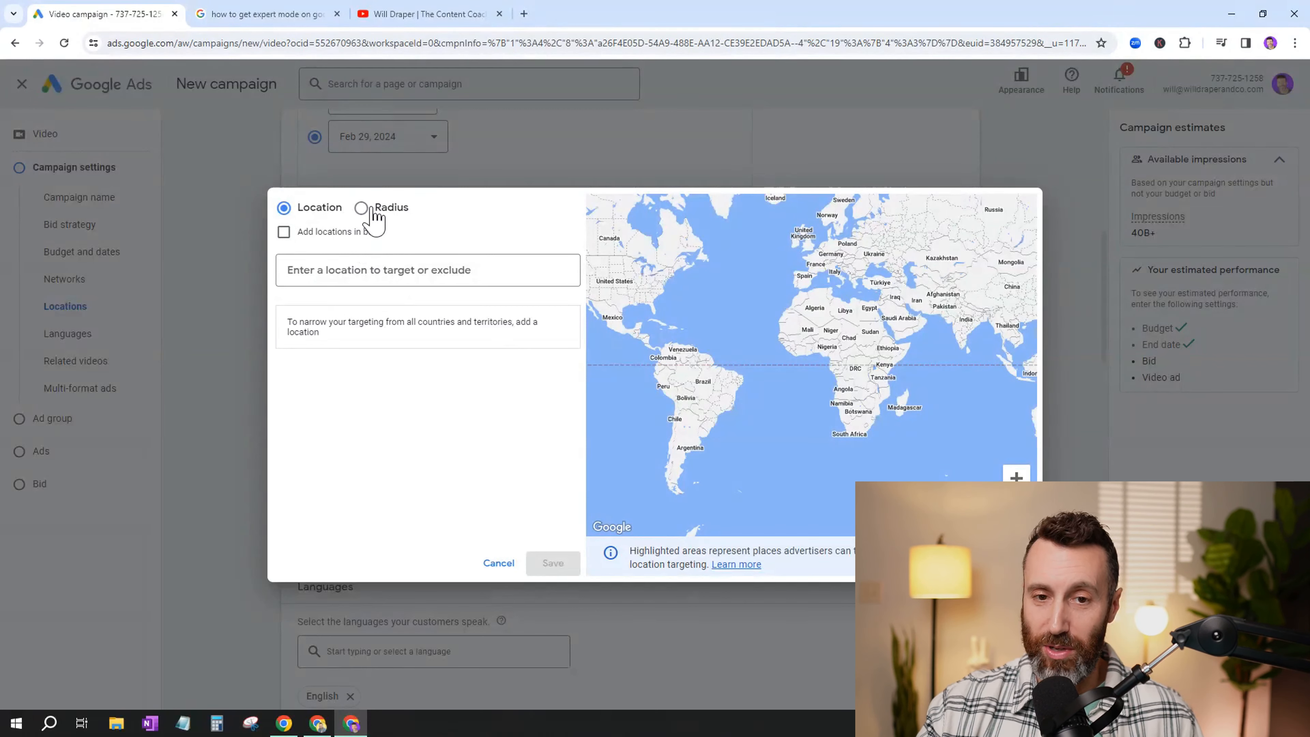
left_click(373, 211)
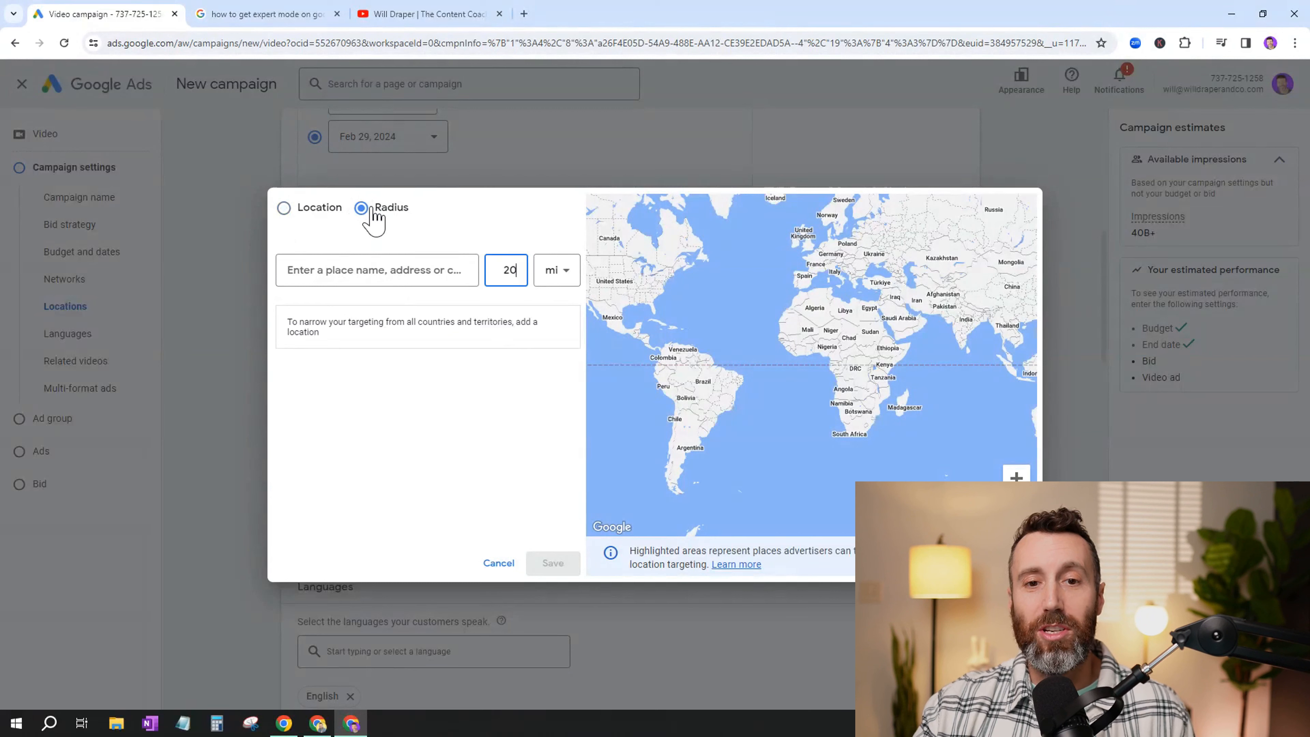
double_click(510, 272)
type("1")
left_click(429, 272)
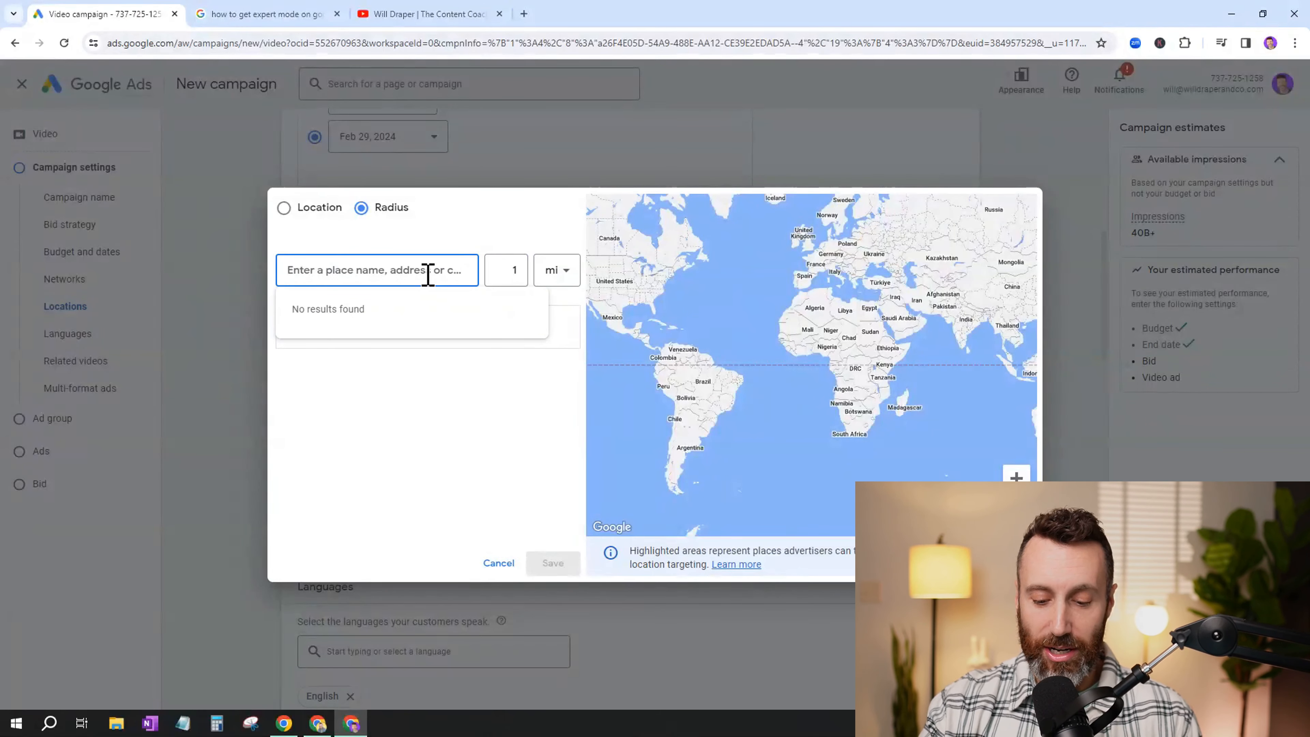
type("123")
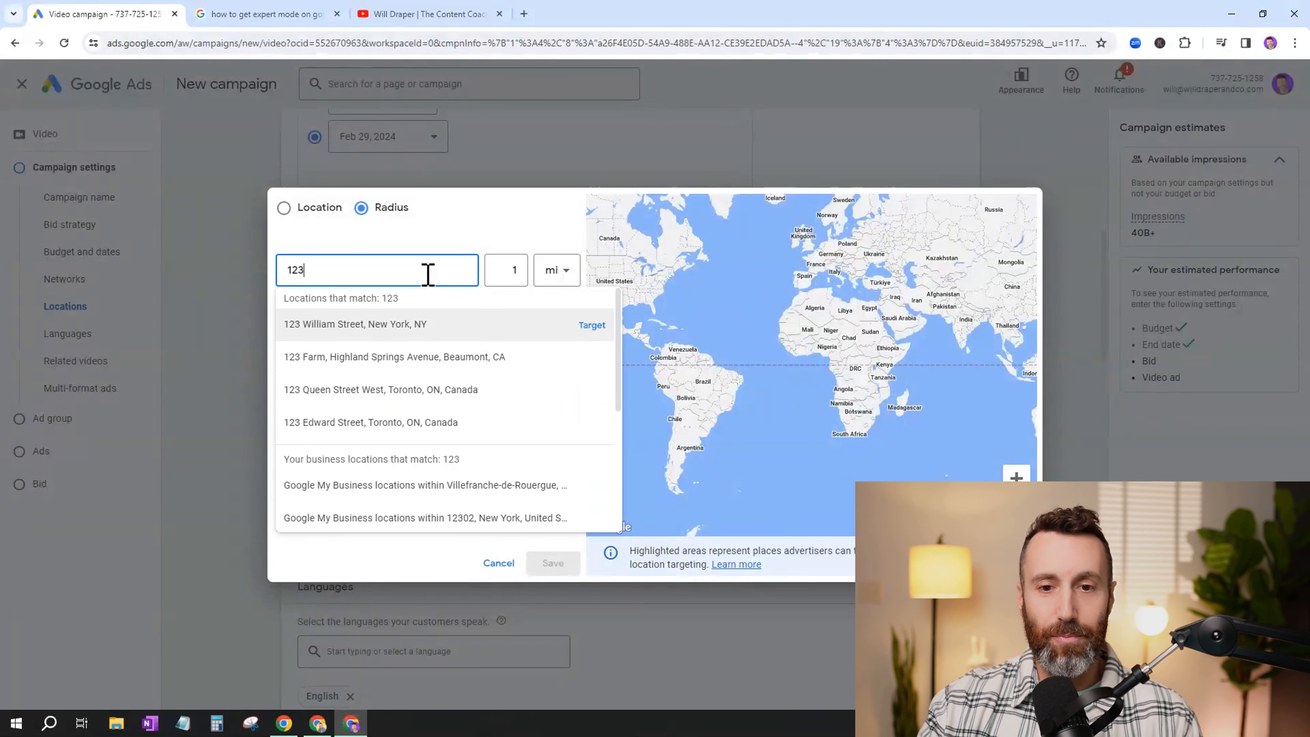
left_click(599, 336)
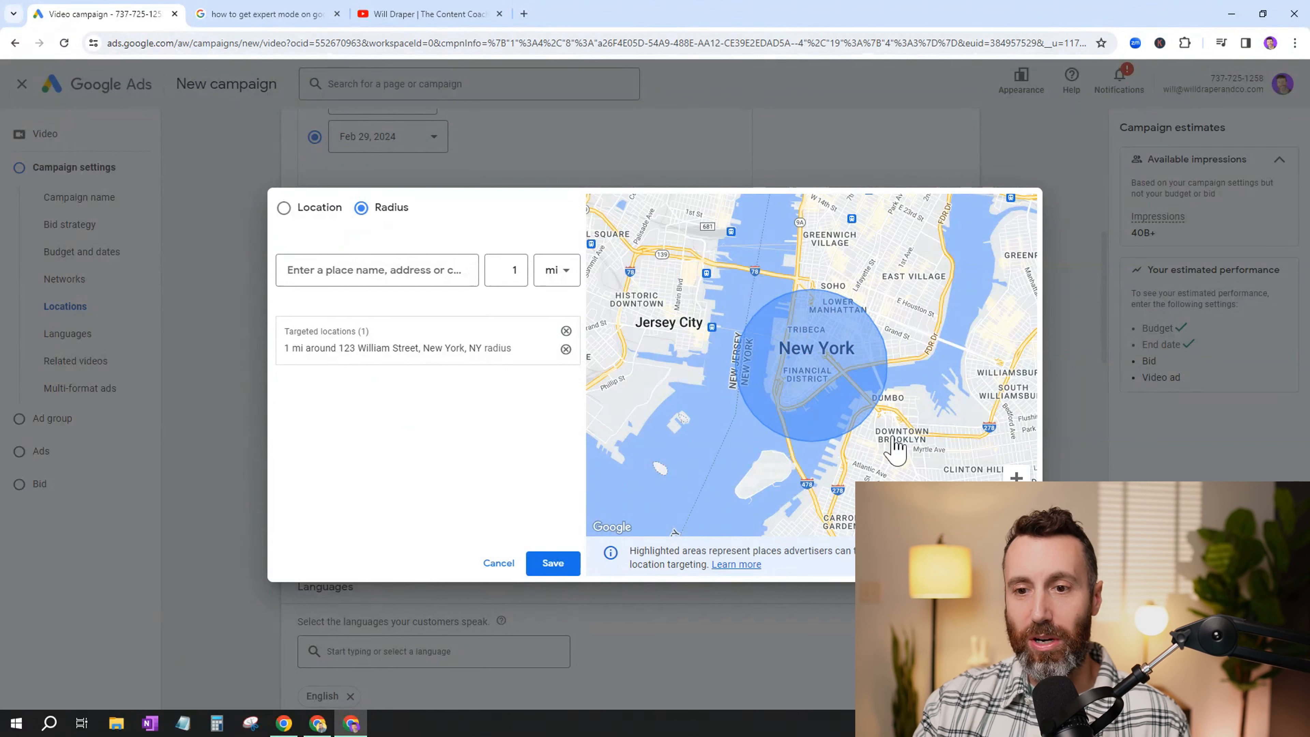
- Set the target radius around the New York street address to 2 mi
left_click(514, 269)
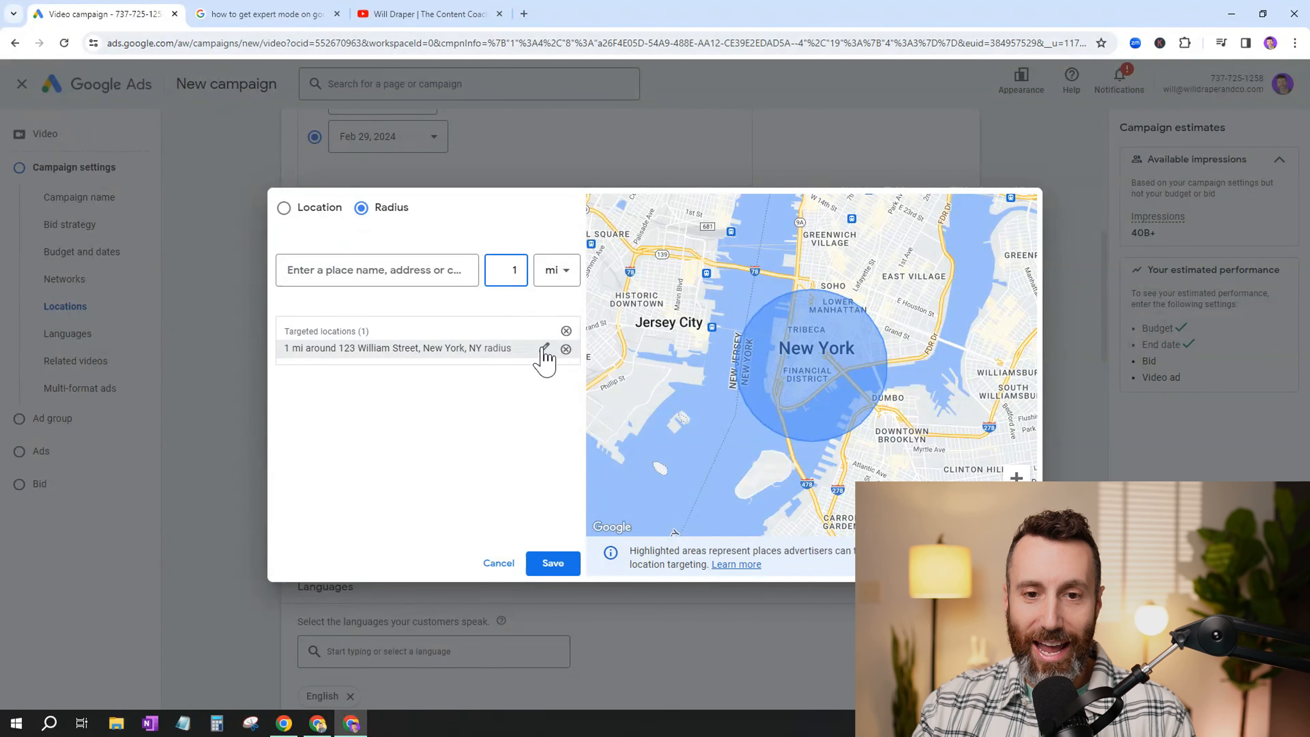
left_click(544, 347)
double_click(566, 388)
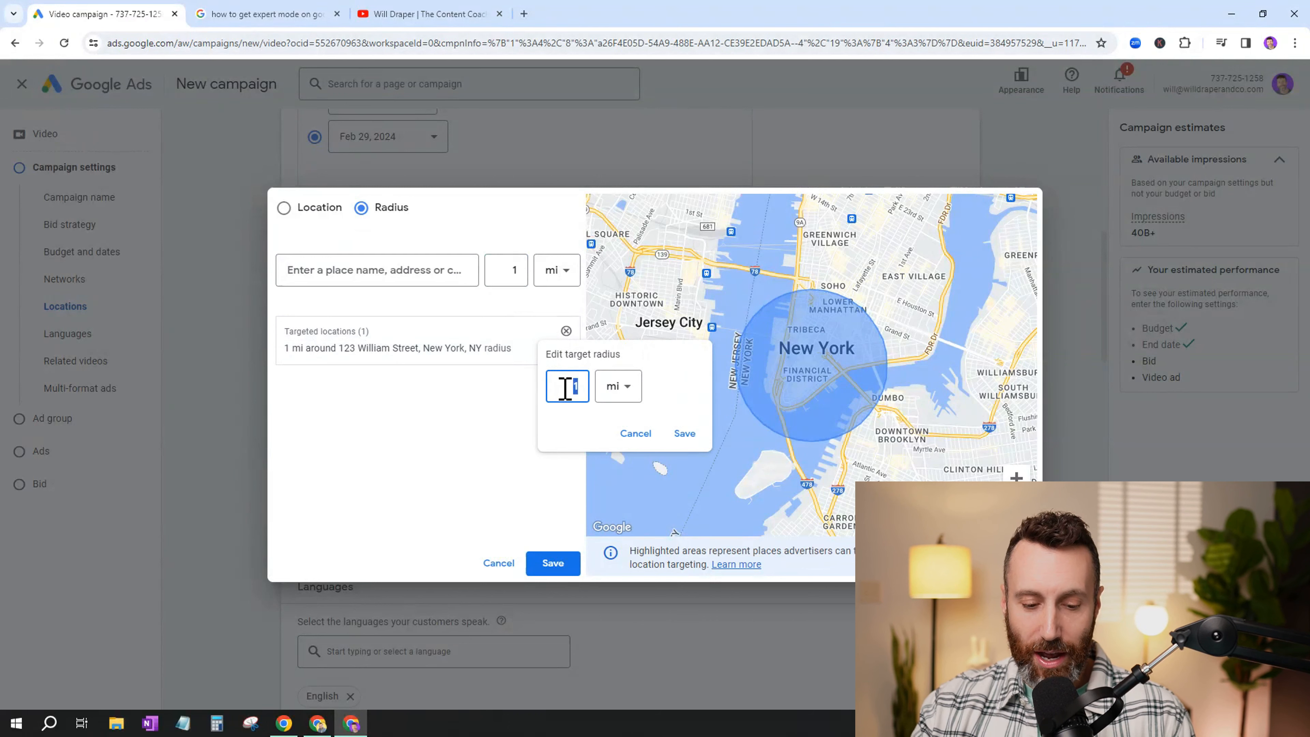
type("2")
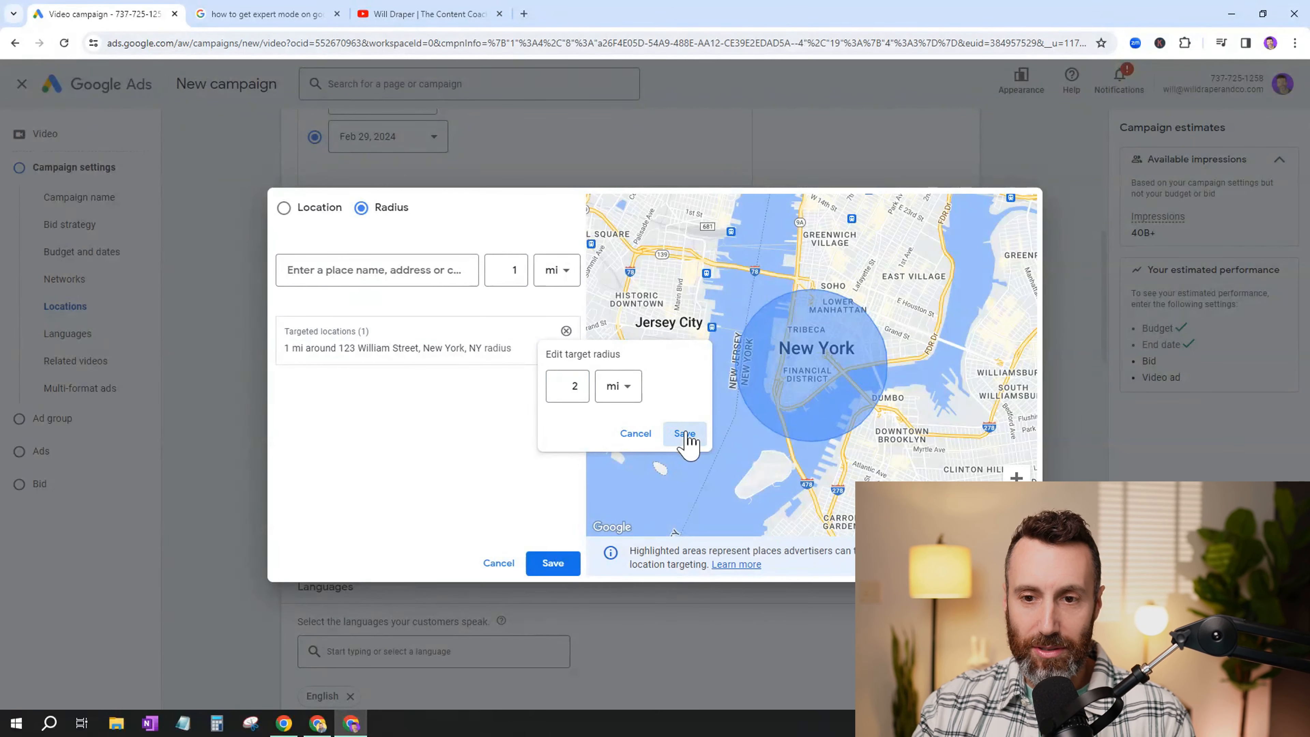
left_click(684, 433)
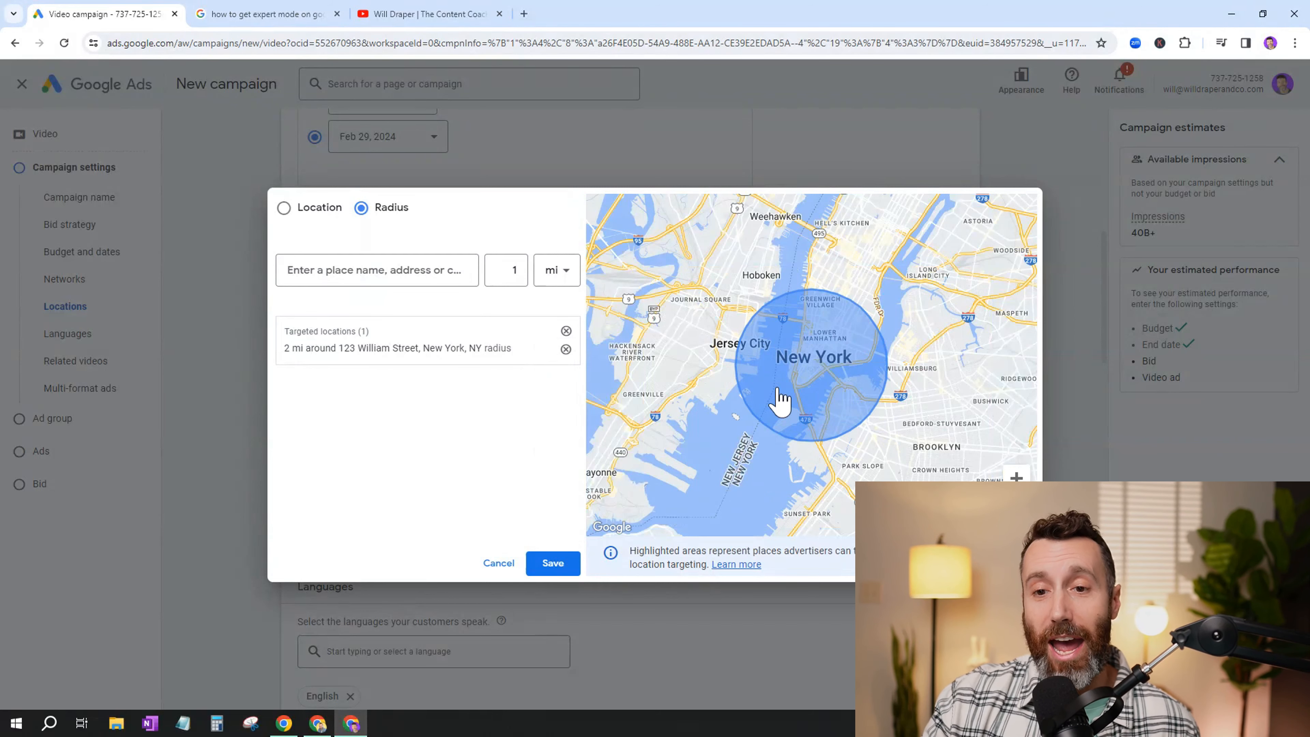
- Add a 1 mi radius around Hoboken, NJ to the targeted locations and save the location targeting
left_click(379, 273)
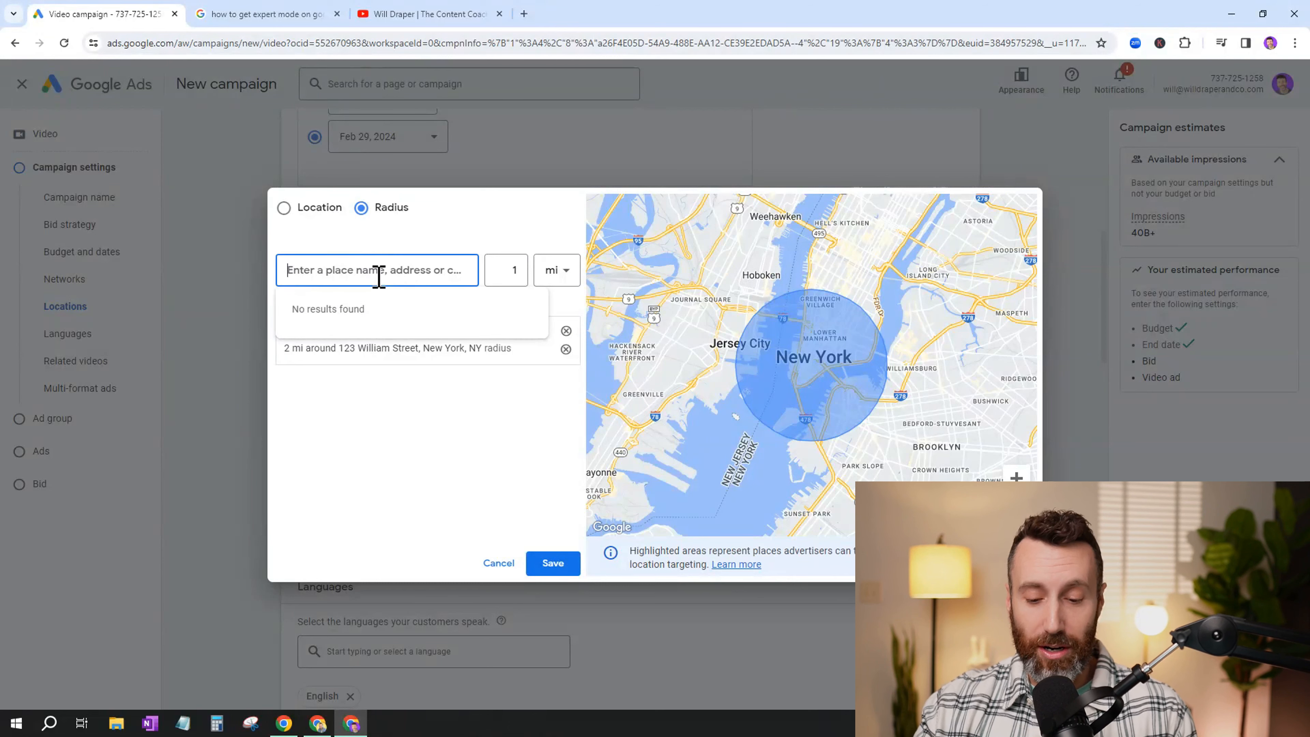
type("ho")
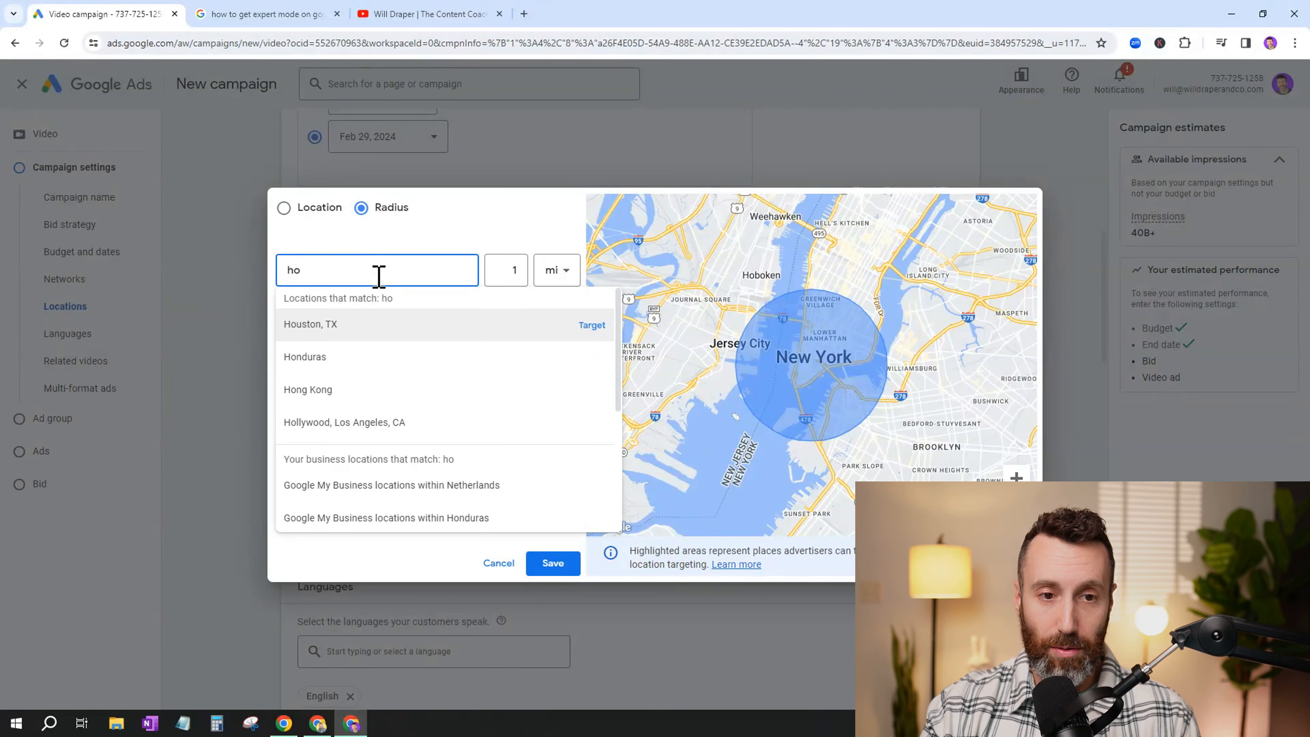
type("boken")
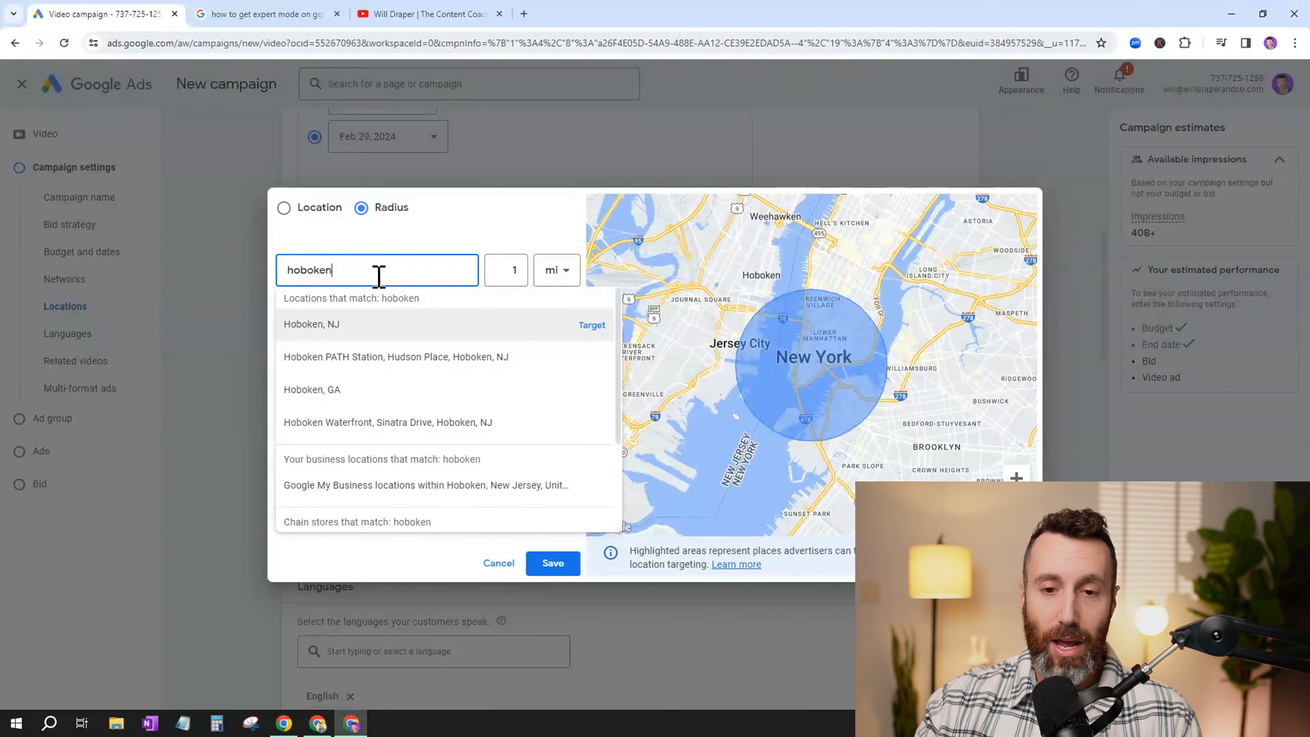
left_click(592, 325)
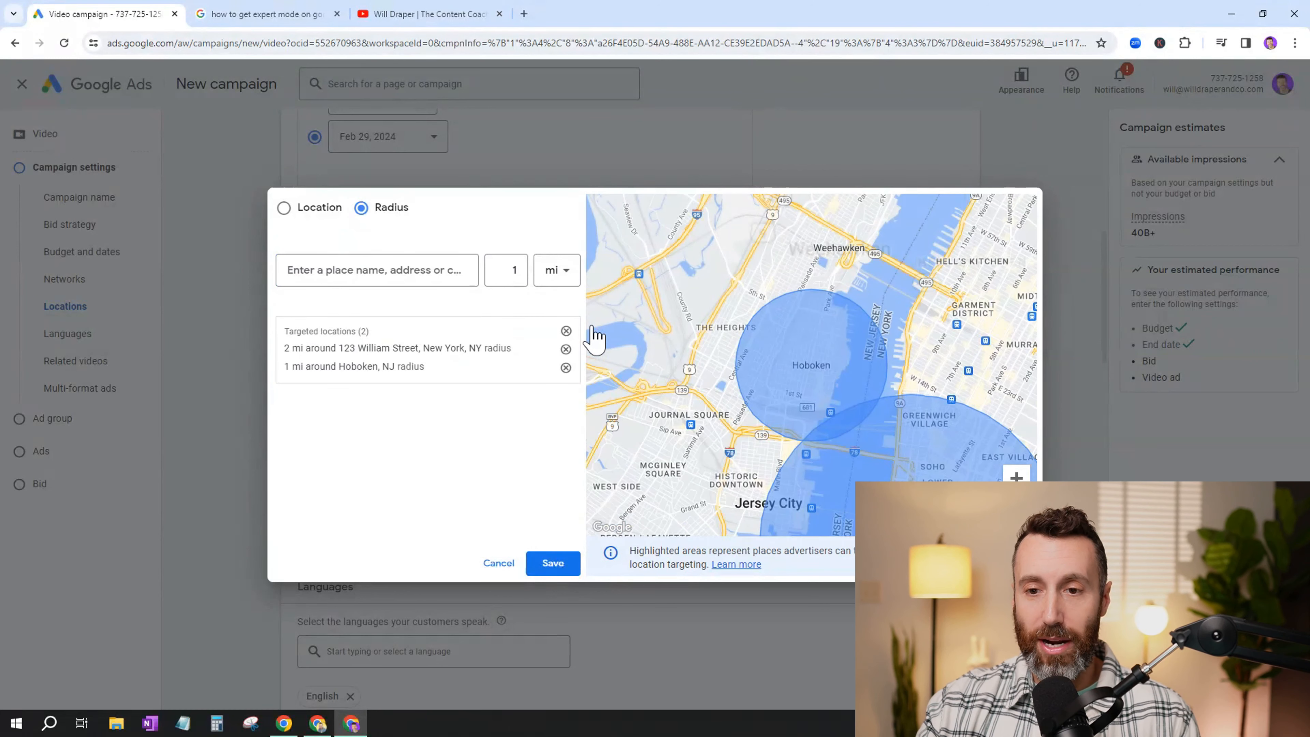
scroll(745, 388, "down", 2)
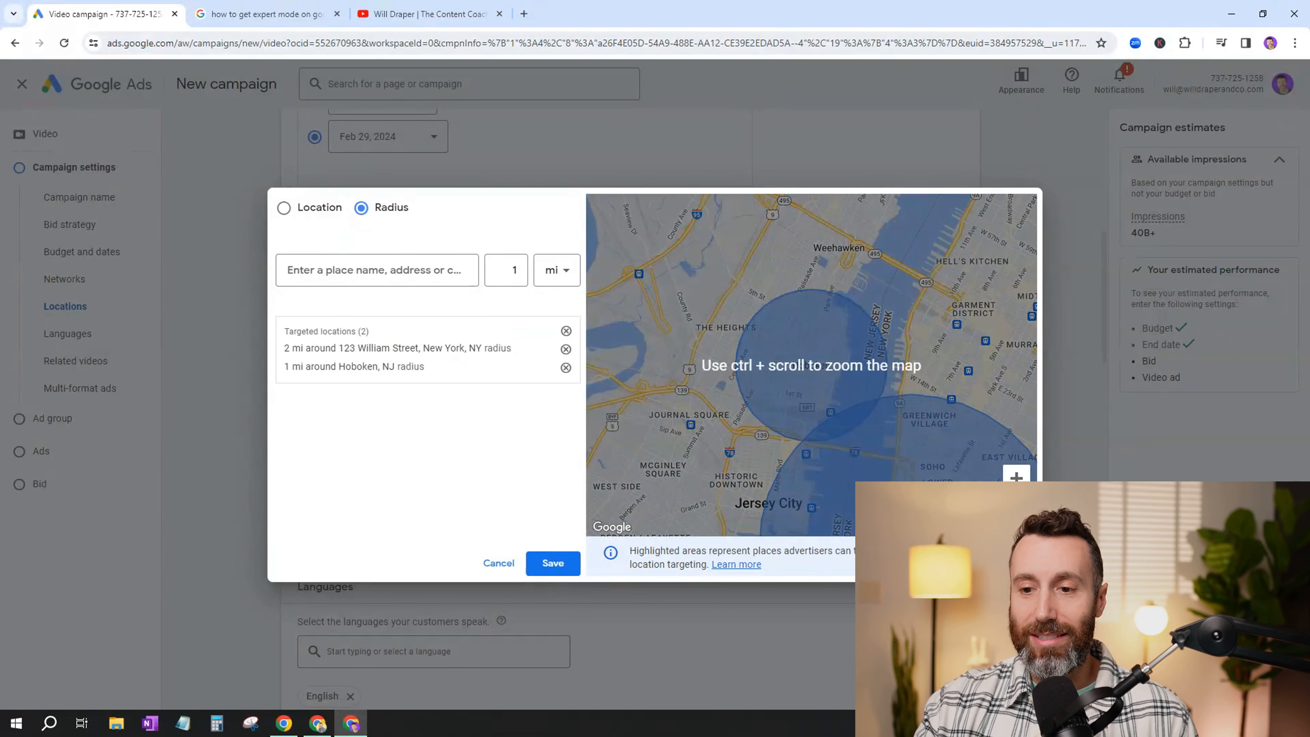
scroll(811, 366, "down", 2)
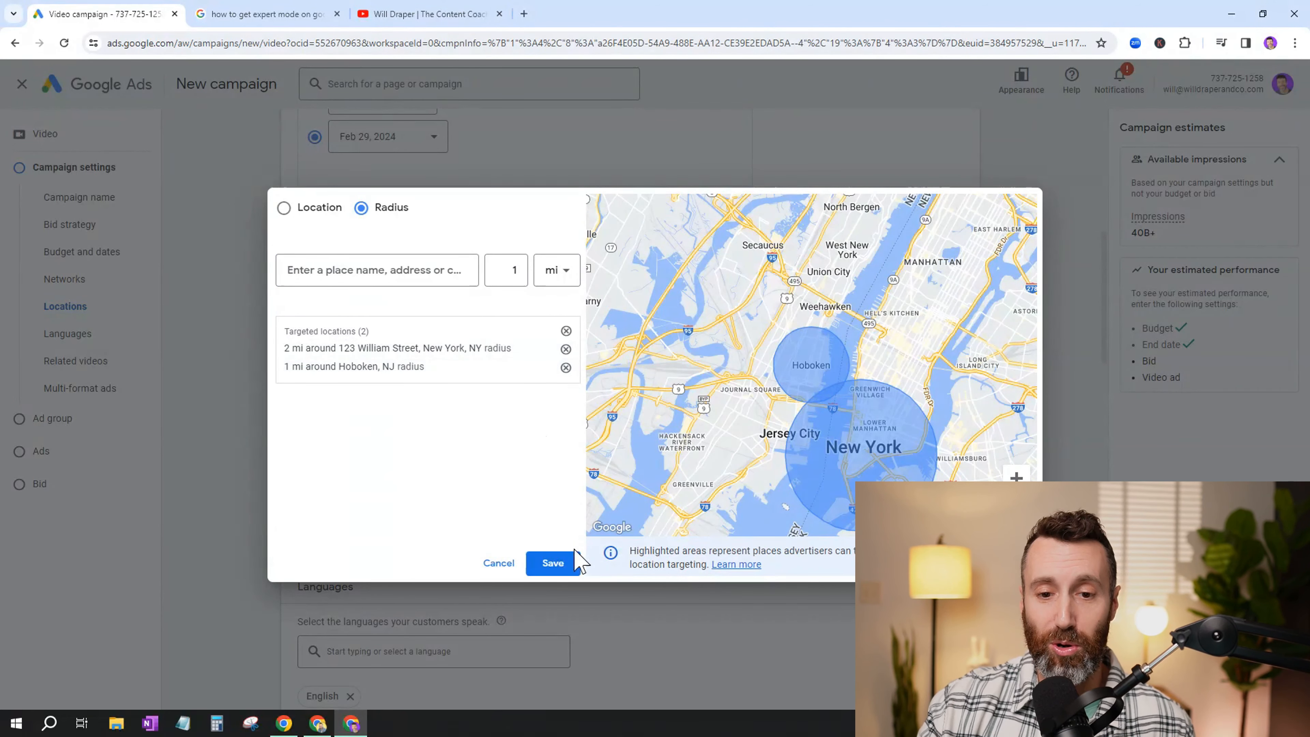
left_click(549, 563)
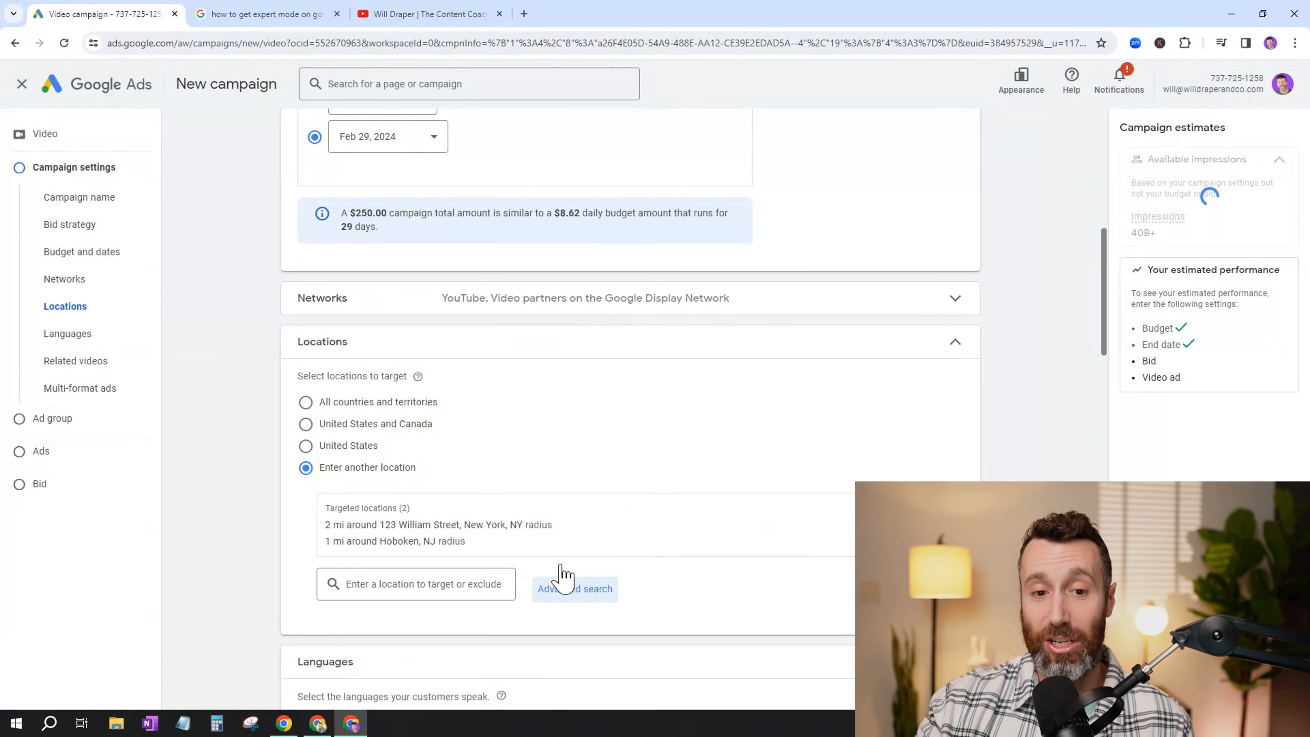
left_click(955, 347)
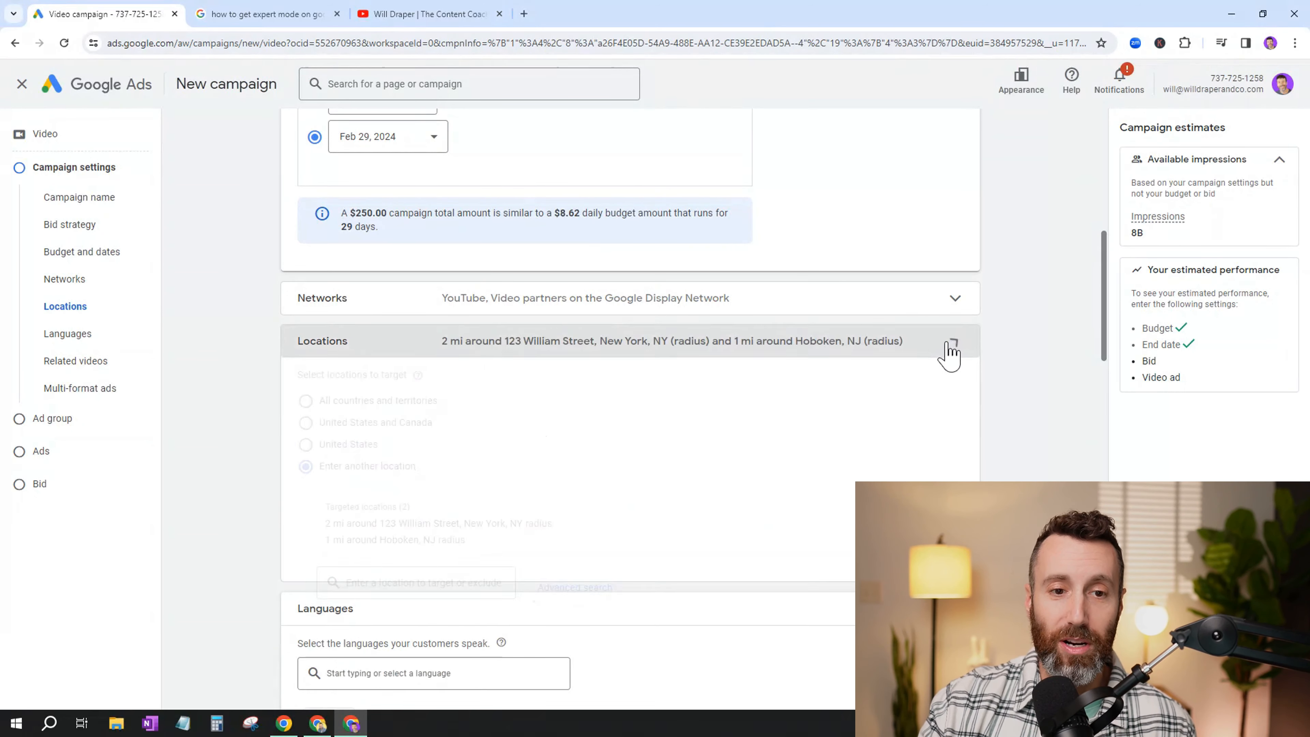
- Review the campaign's language setting, the ad types covered by multi-format ads, and the additional campaign settings
scroll(842, 385, "down", 1)
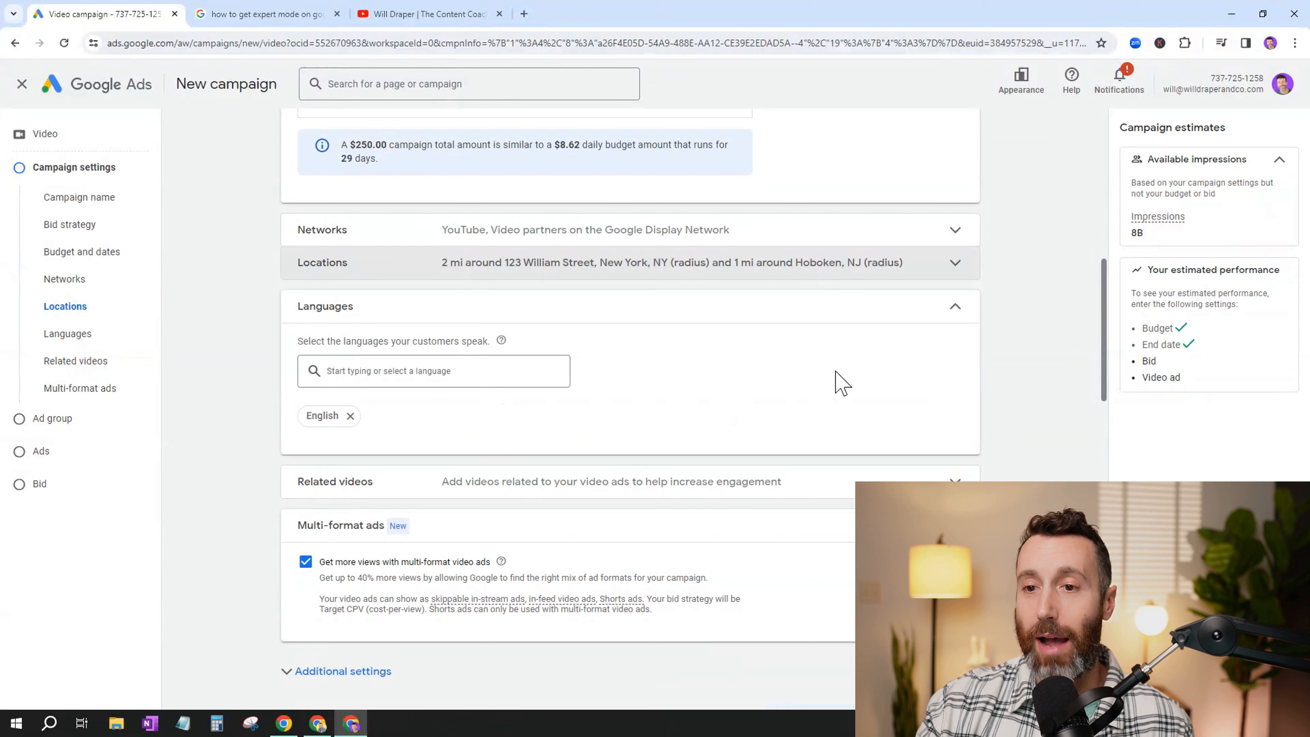
left_click(956, 312)
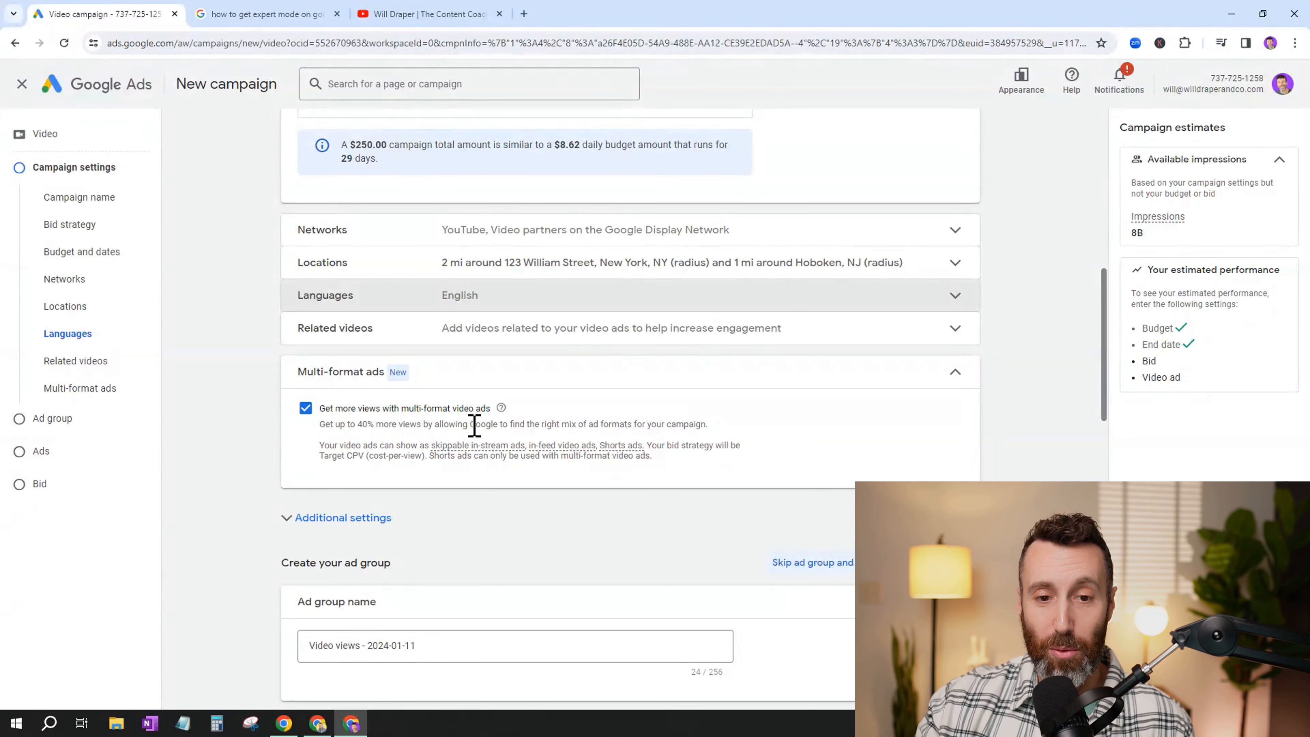
mouse_move(466, 447)
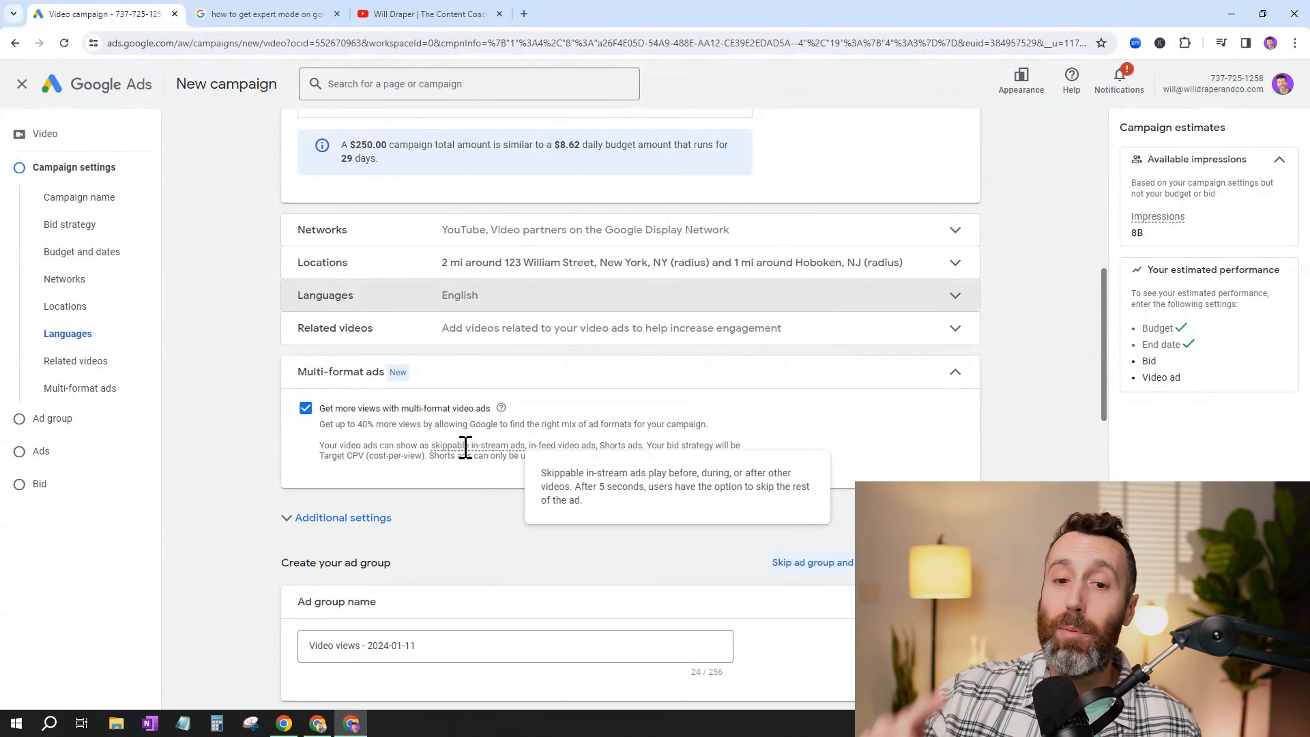
mouse_move(550, 445)
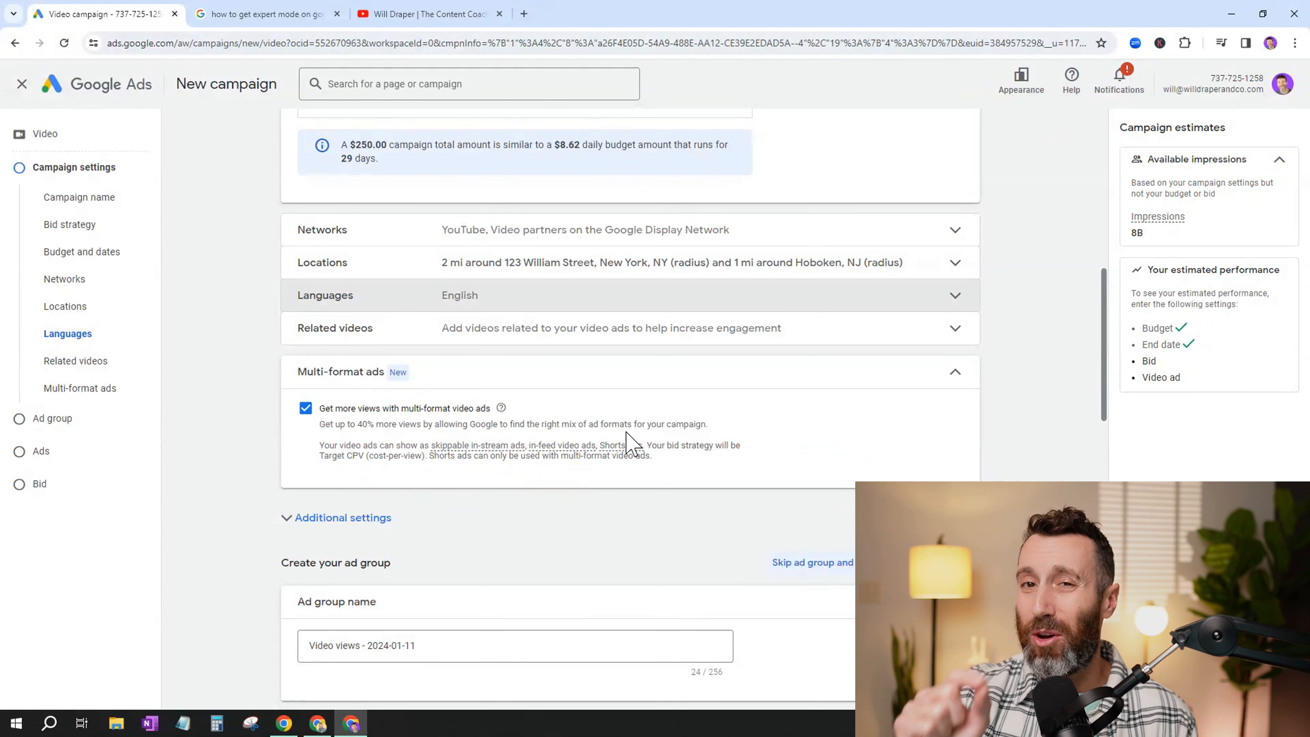
scroll(608, 477, "down", 3)
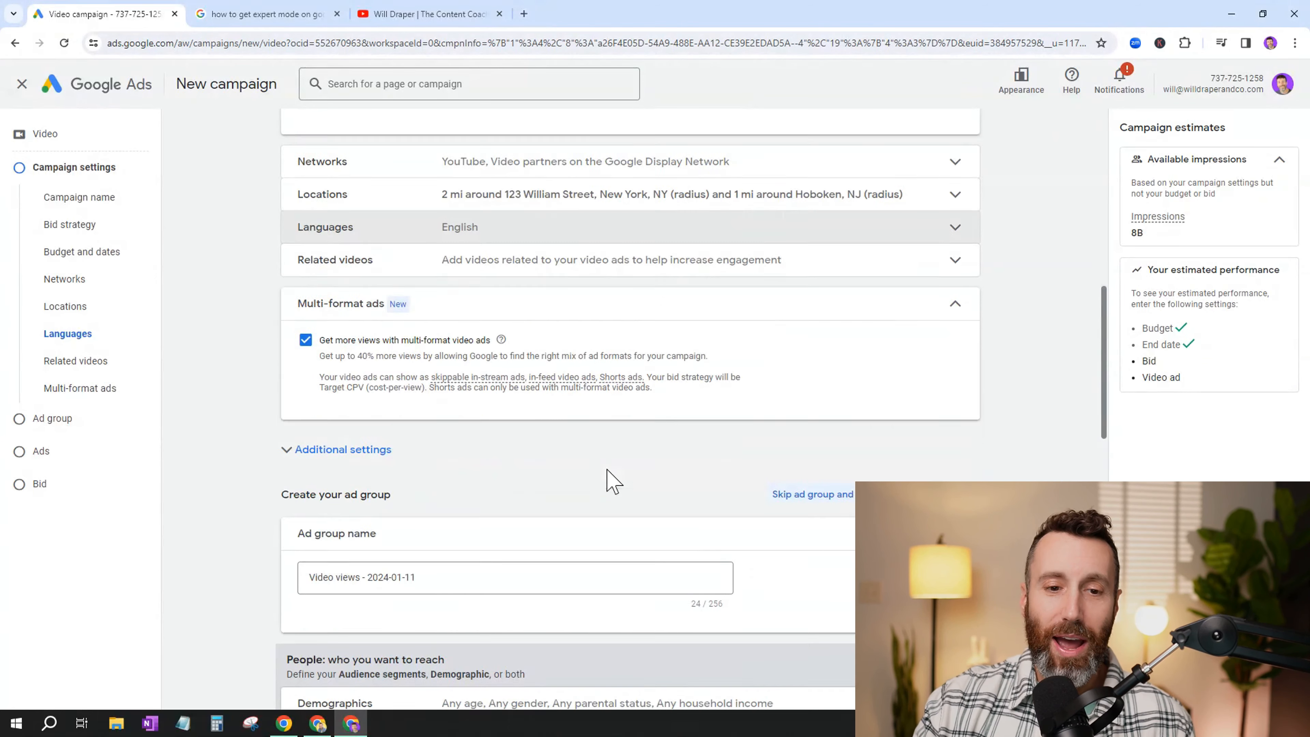
left_click(310, 387)
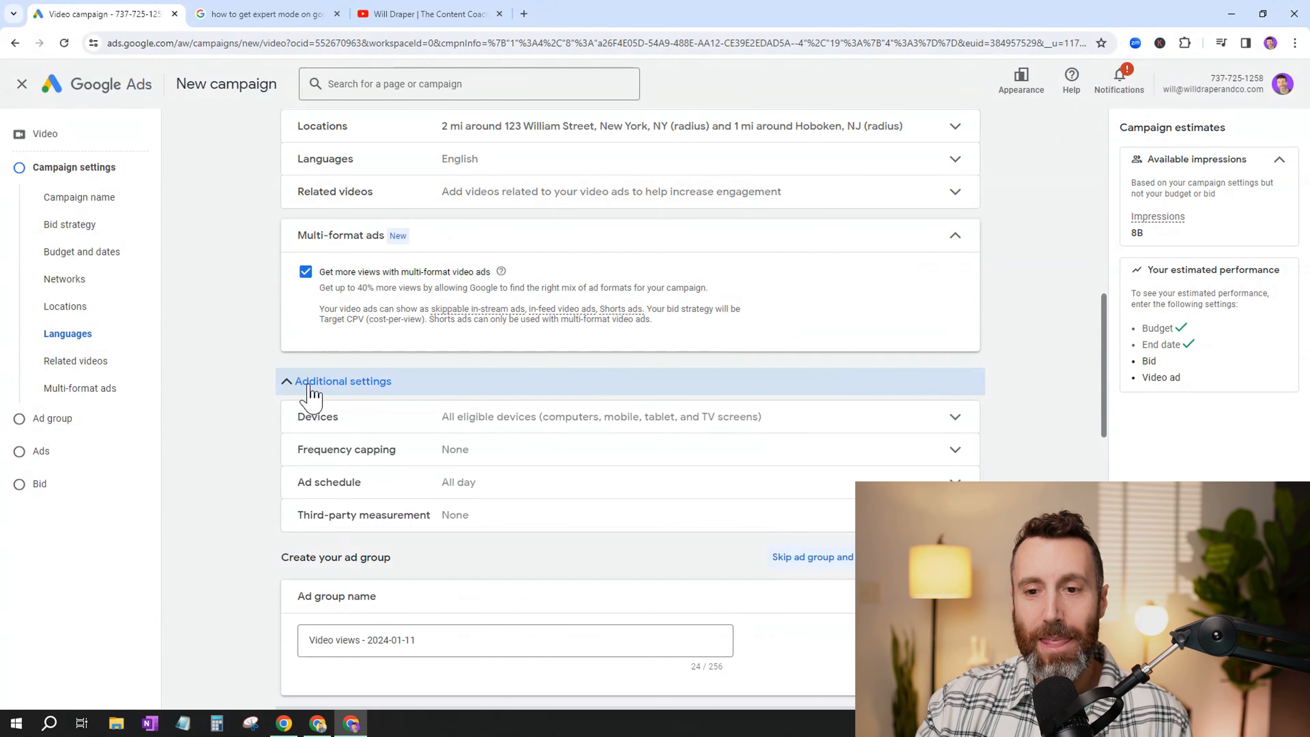
left_click(311, 382)
- Rename the ad group to "market update"
scroll(361, 423, "down", 1)
triple_click(377, 440)
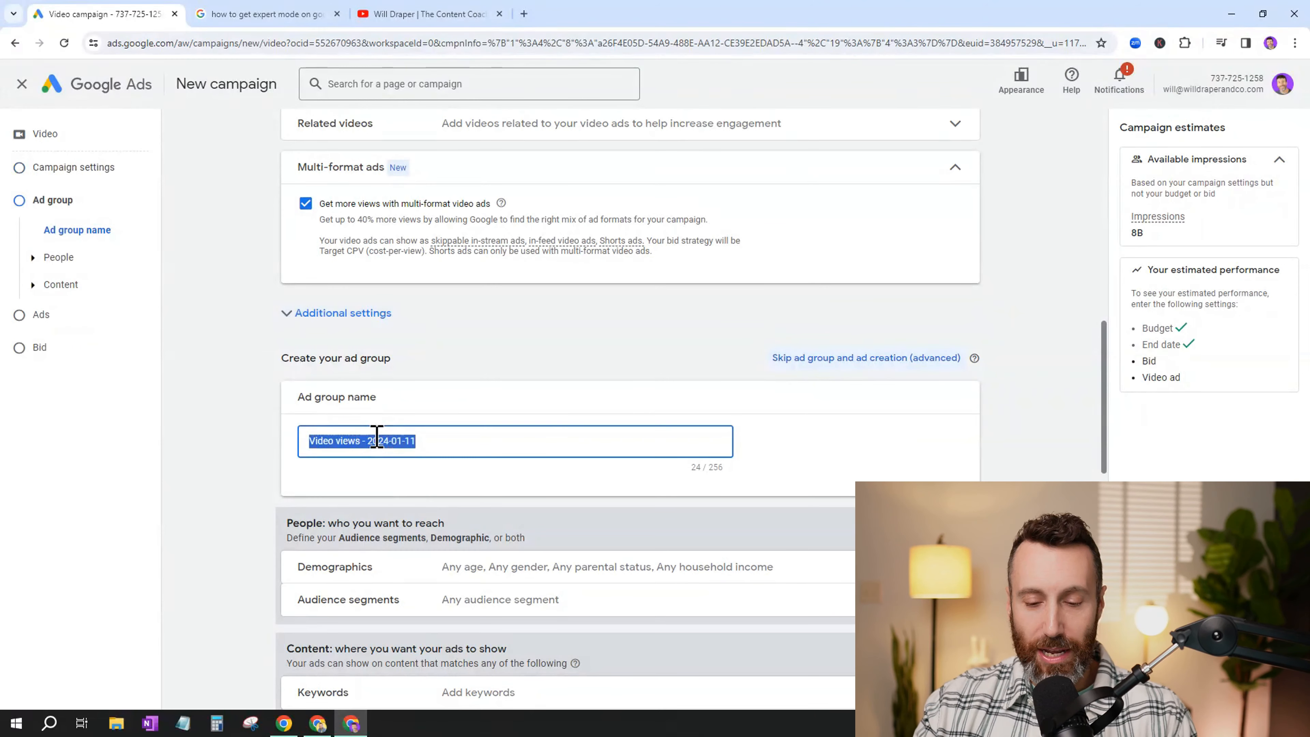
type("mark")
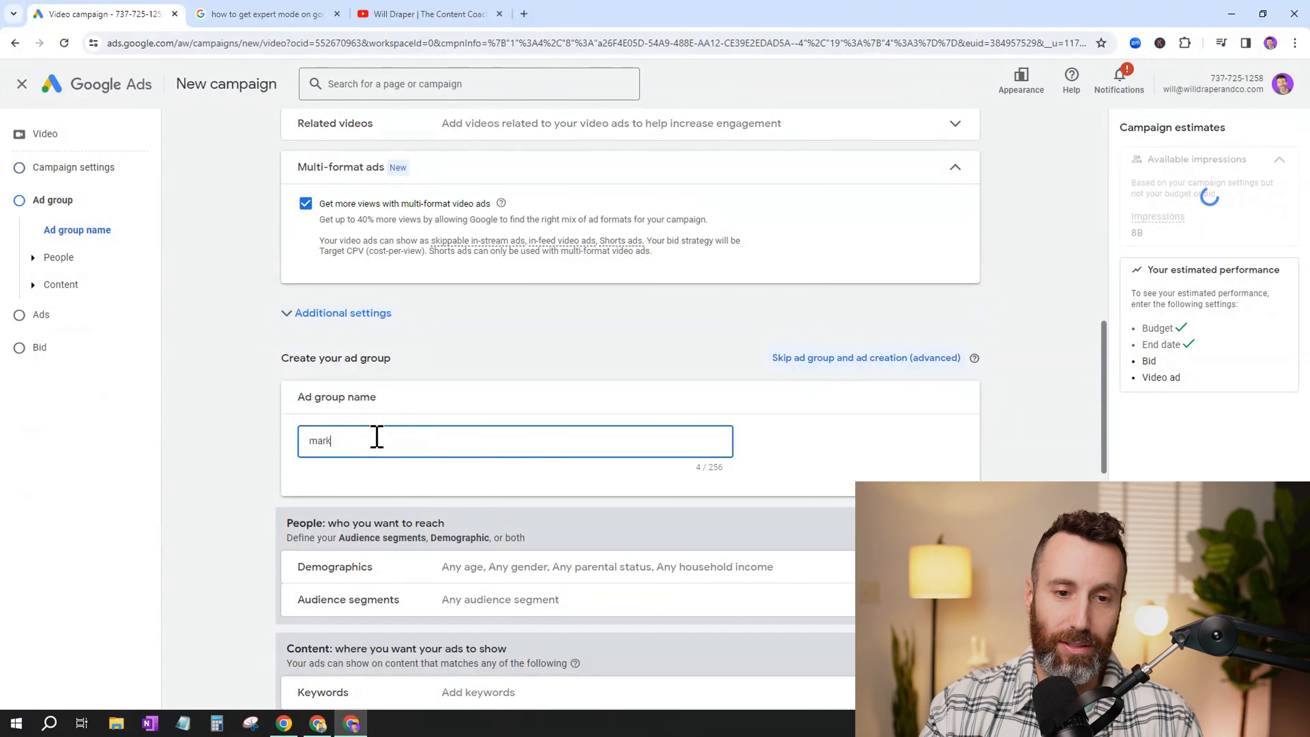
type("et update")
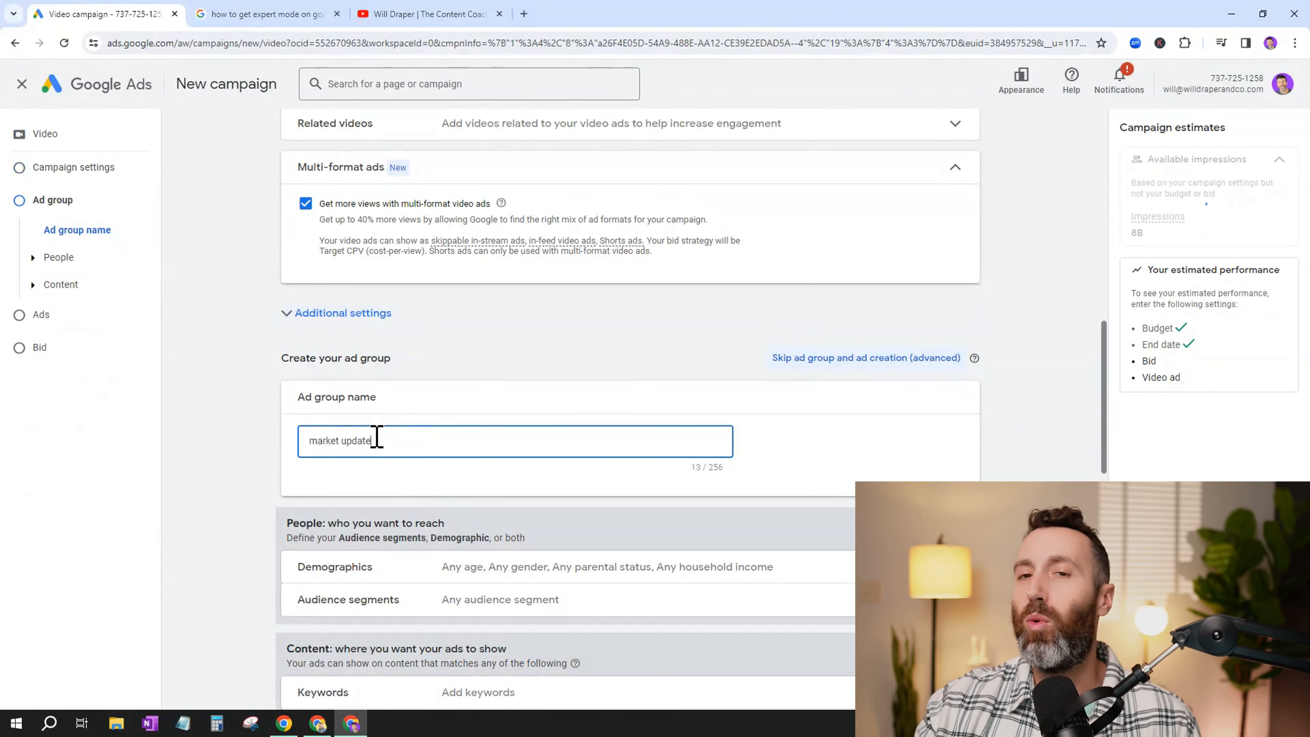
- Review the ad group's demographic targeting options for gender, age, parental status and household income
scroll(397, 441, "down", 1)
scroll(400, 441, "down", 1)
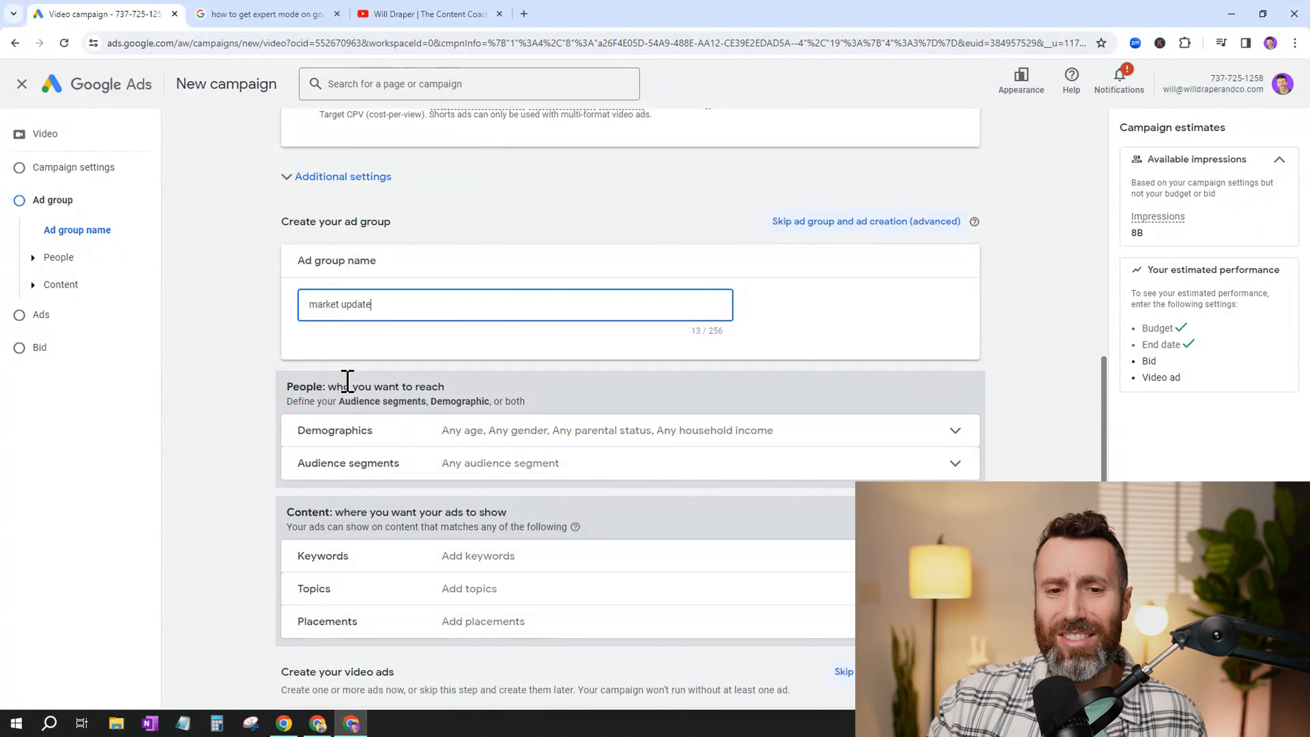
left_click(408, 438)
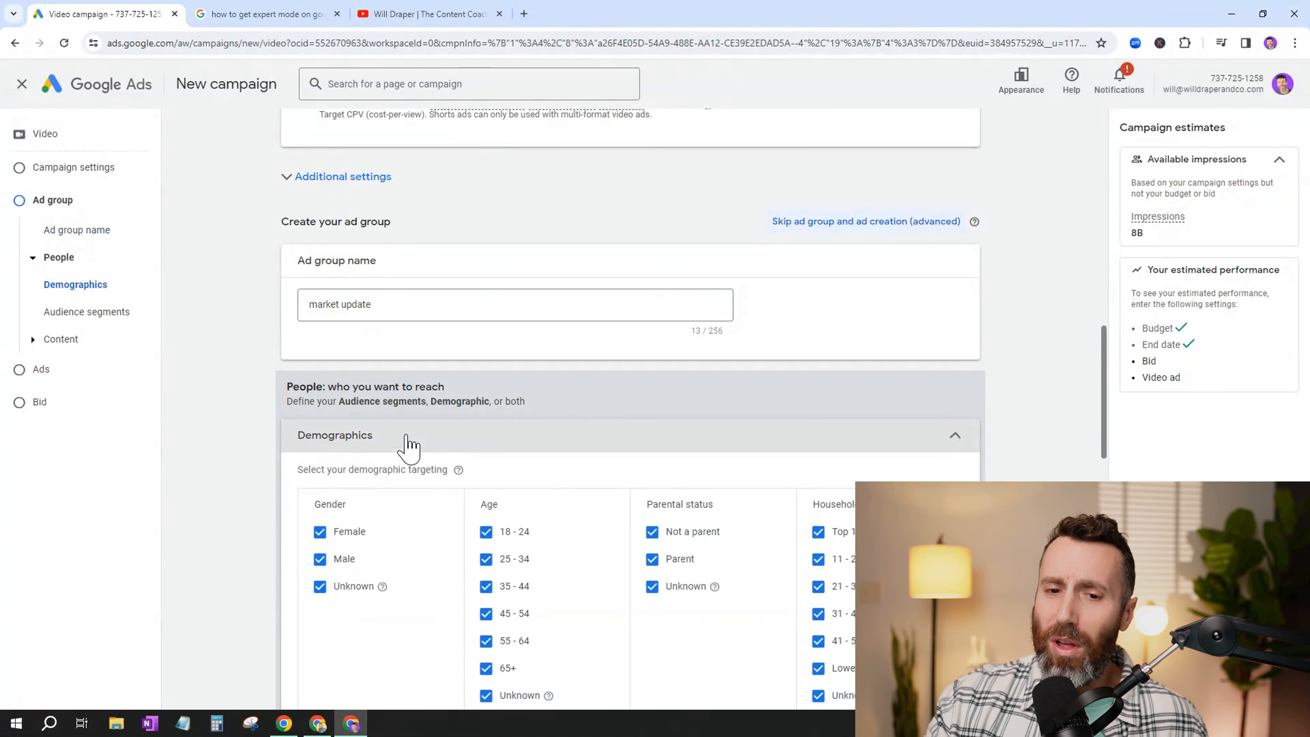
left_click(429, 434)
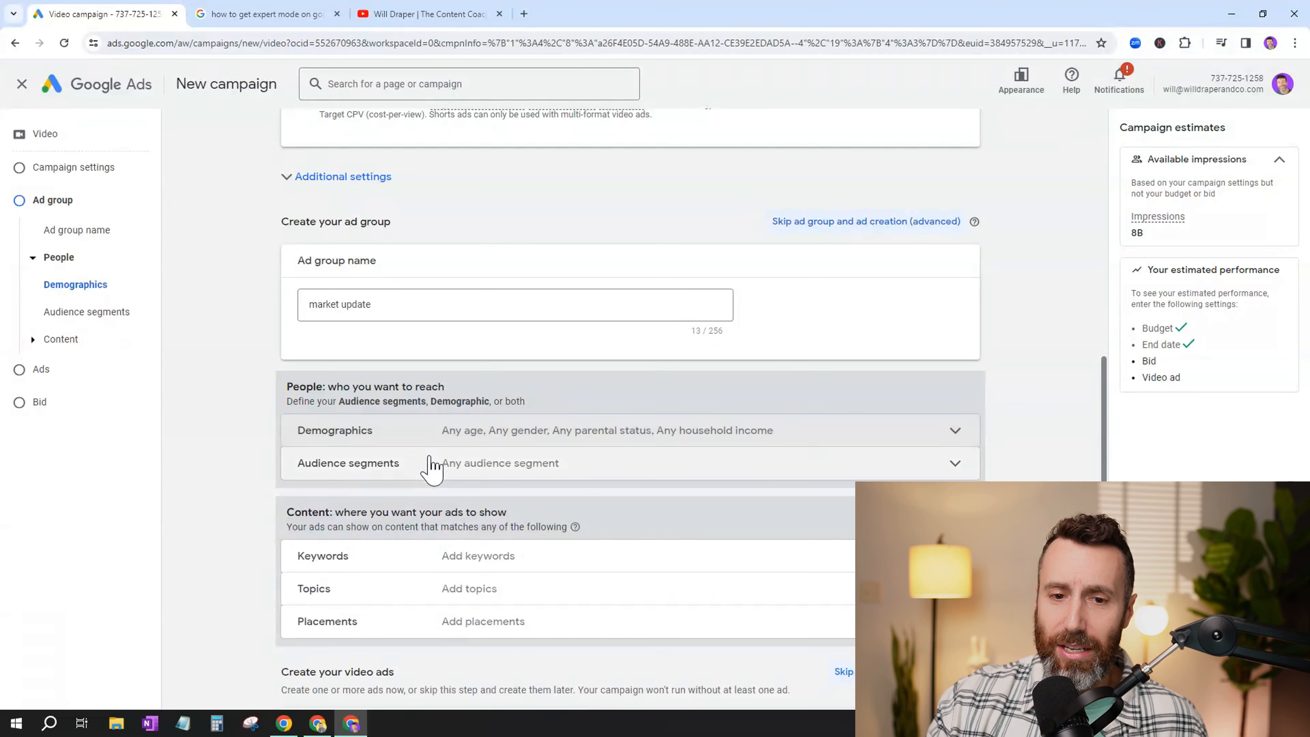
- Search the ad group's audience segments for "homeowners" and close the section without selecting a segment
left_click(435, 463)
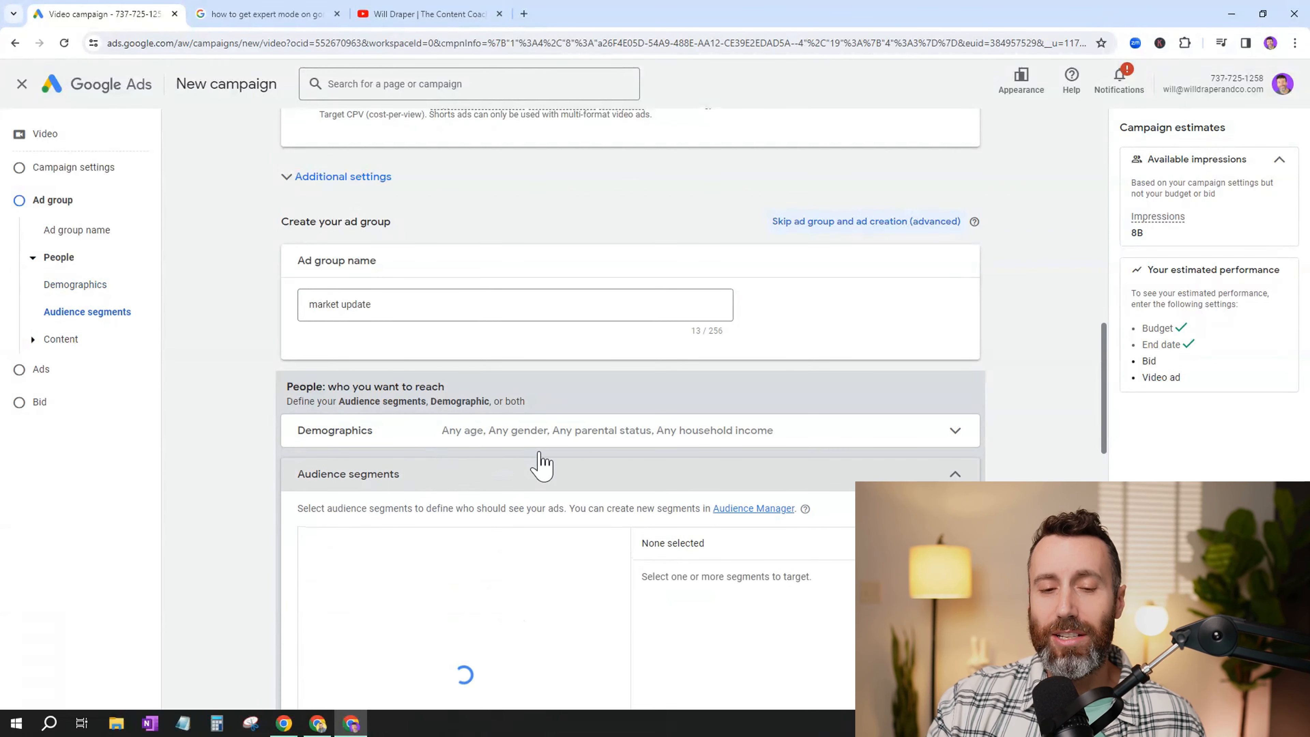
scroll(573, 491, "down", 1)
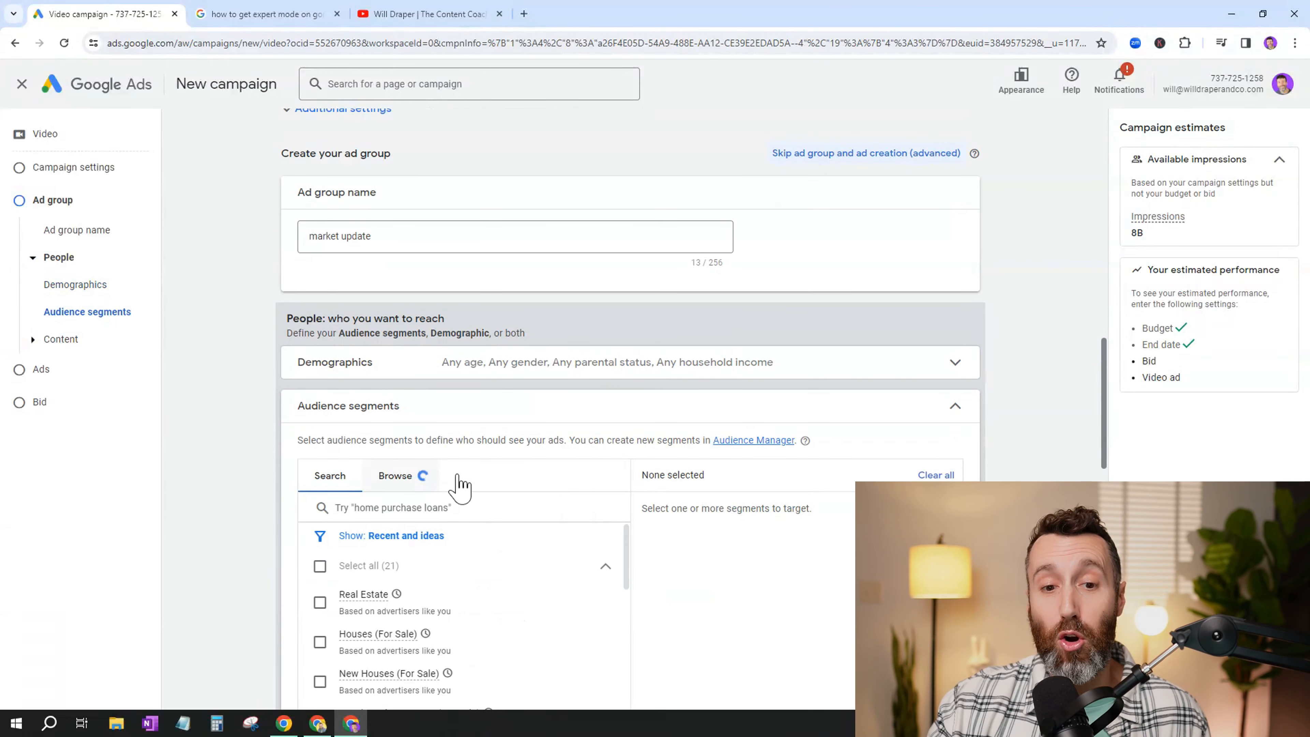
scroll(413, 504, "down", 3)
scroll(376, 517, "down", 1)
left_click(396, 372)
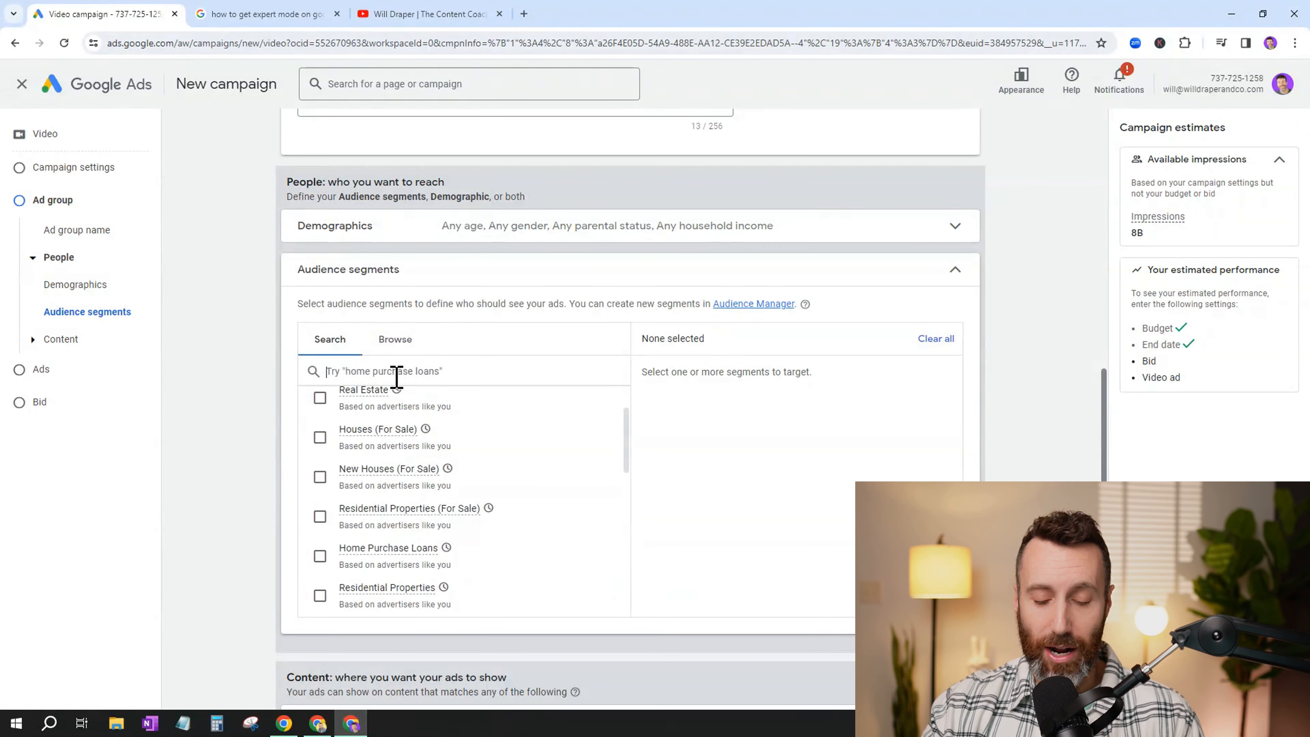
type("homeowners")
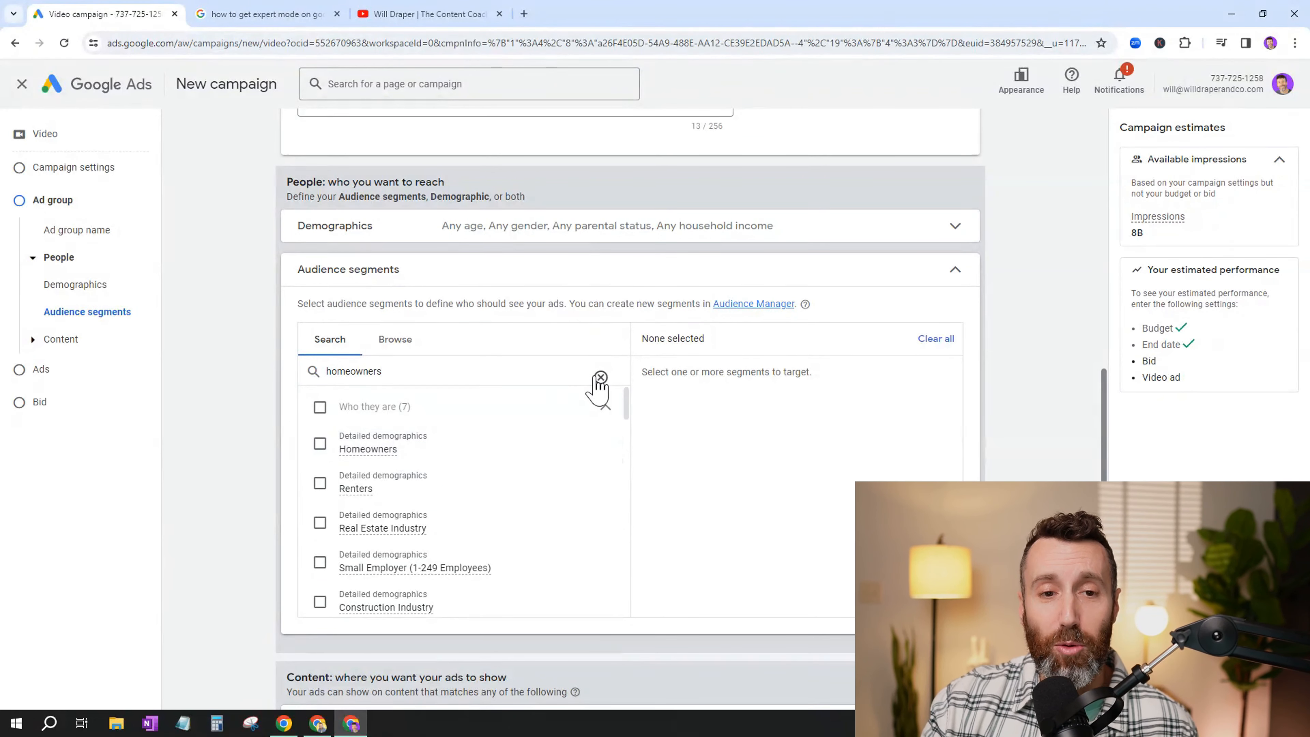
left_click(954, 267)
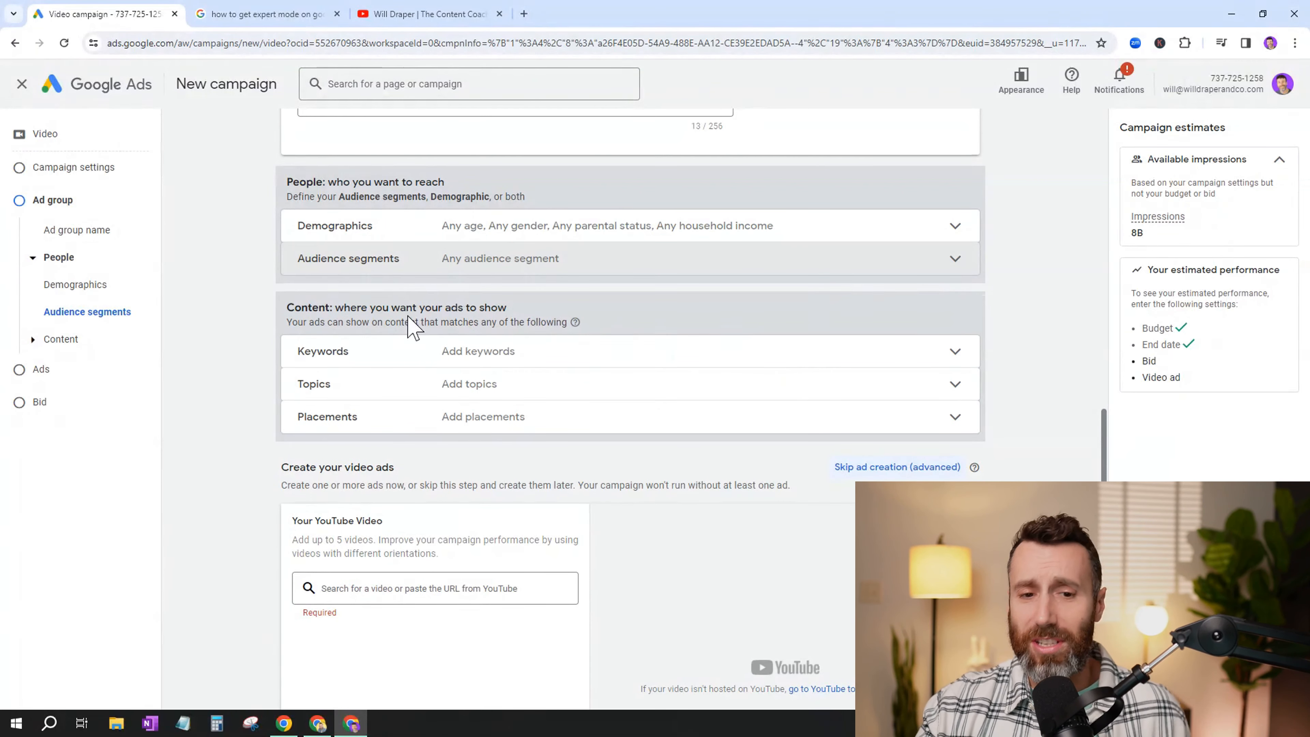
- Copy the share link of "The Best Teleprompter App for iPhone" from the YouTube channel tab and add that video to the ad in Google Ads
scroll(599, 430, "down", 2)
left_click(467, 453)
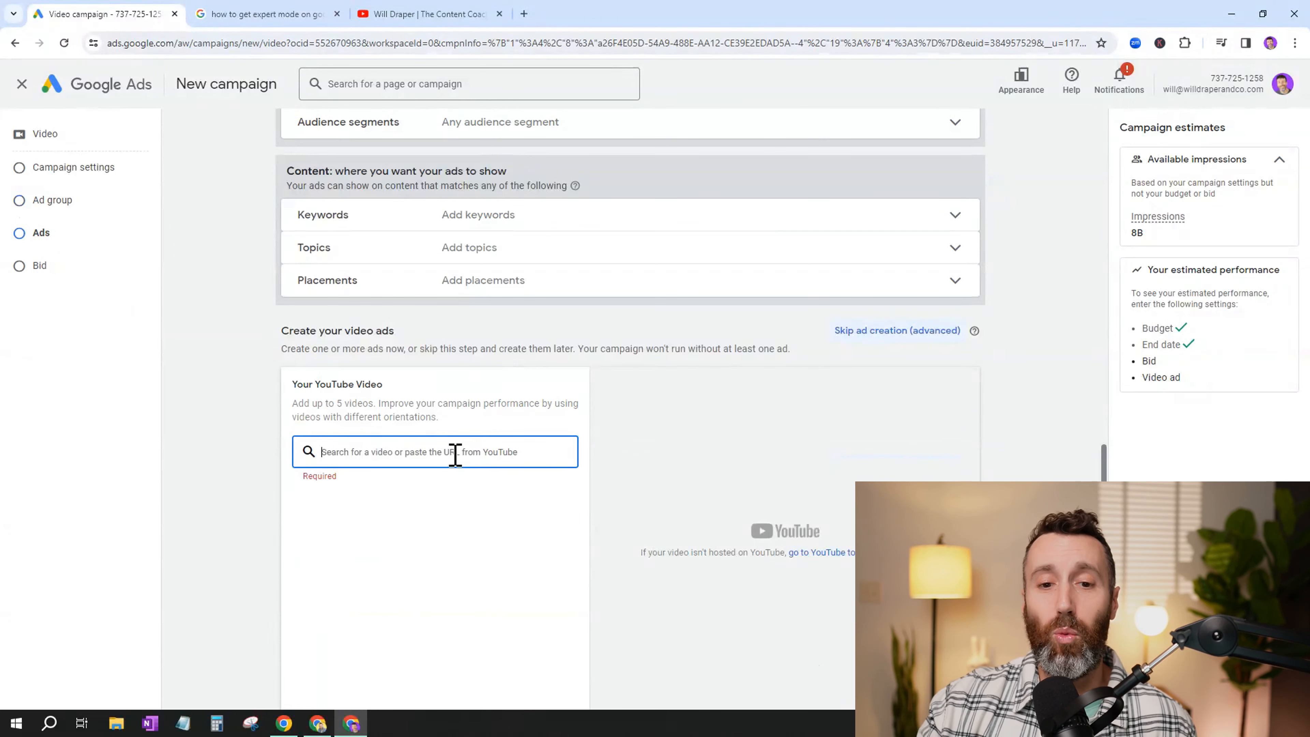
left_click(447, 14)
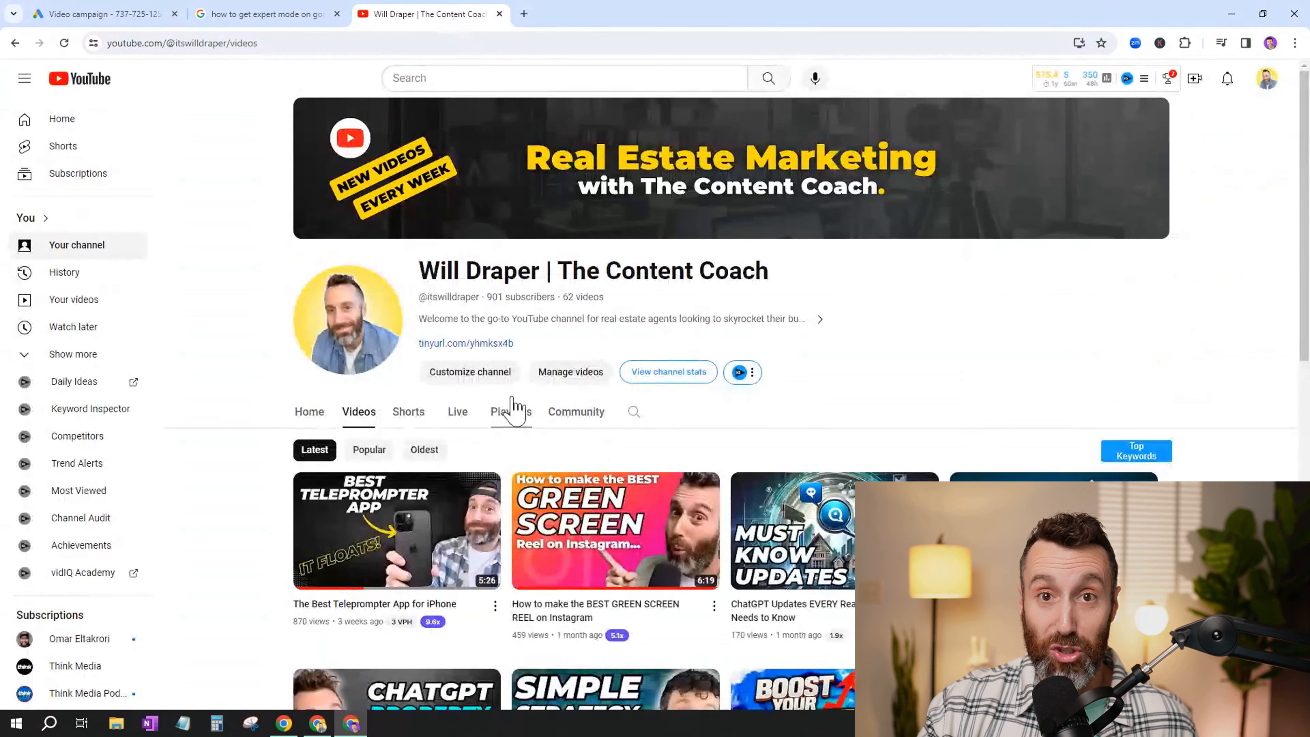
left_click(495, 606)
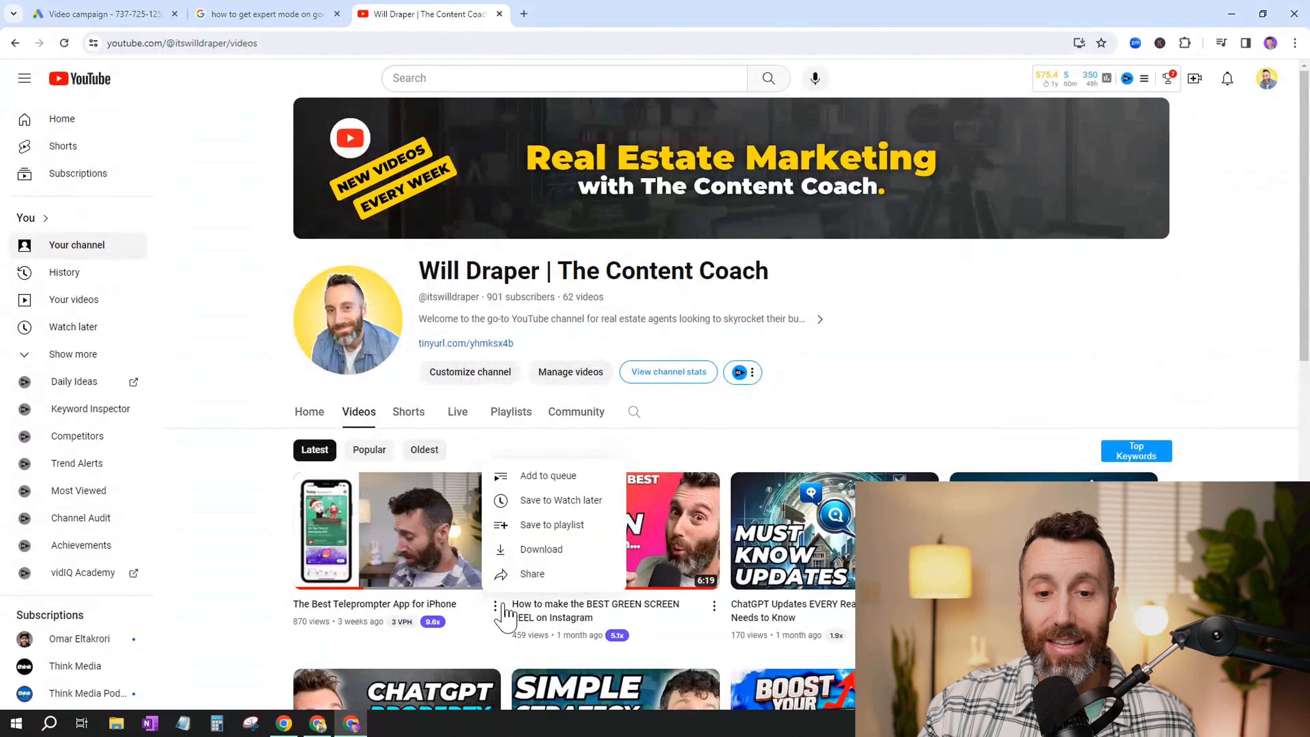
left_click(534, 575)
left_click(785, 461)
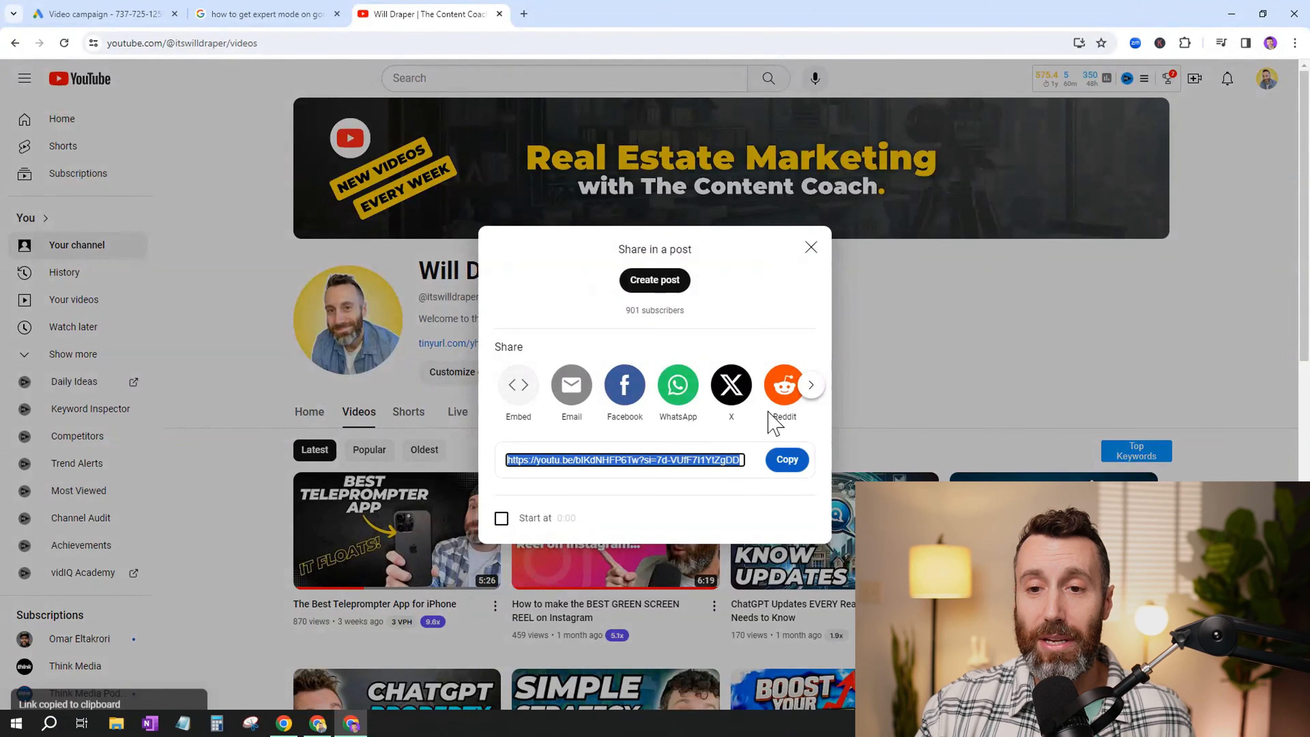
left_click(811, 248)
left_click(101, 14)
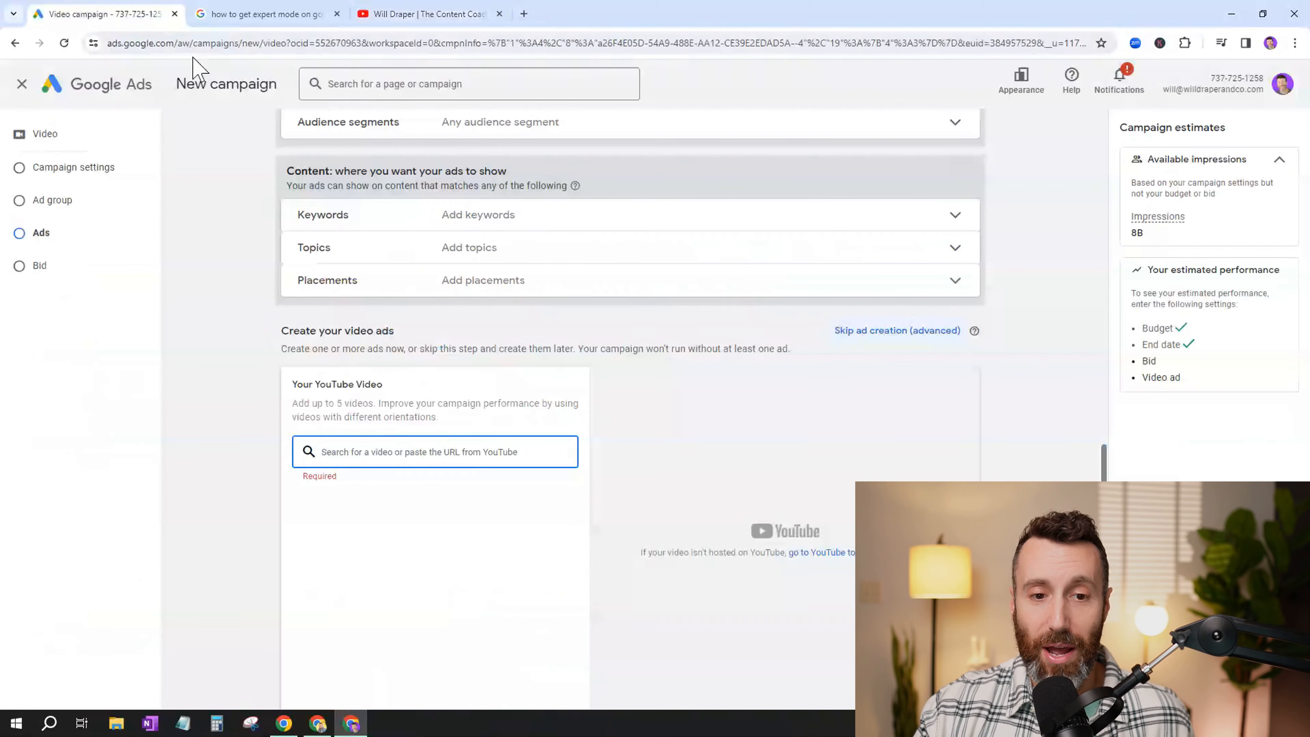
key("ctrl+v")
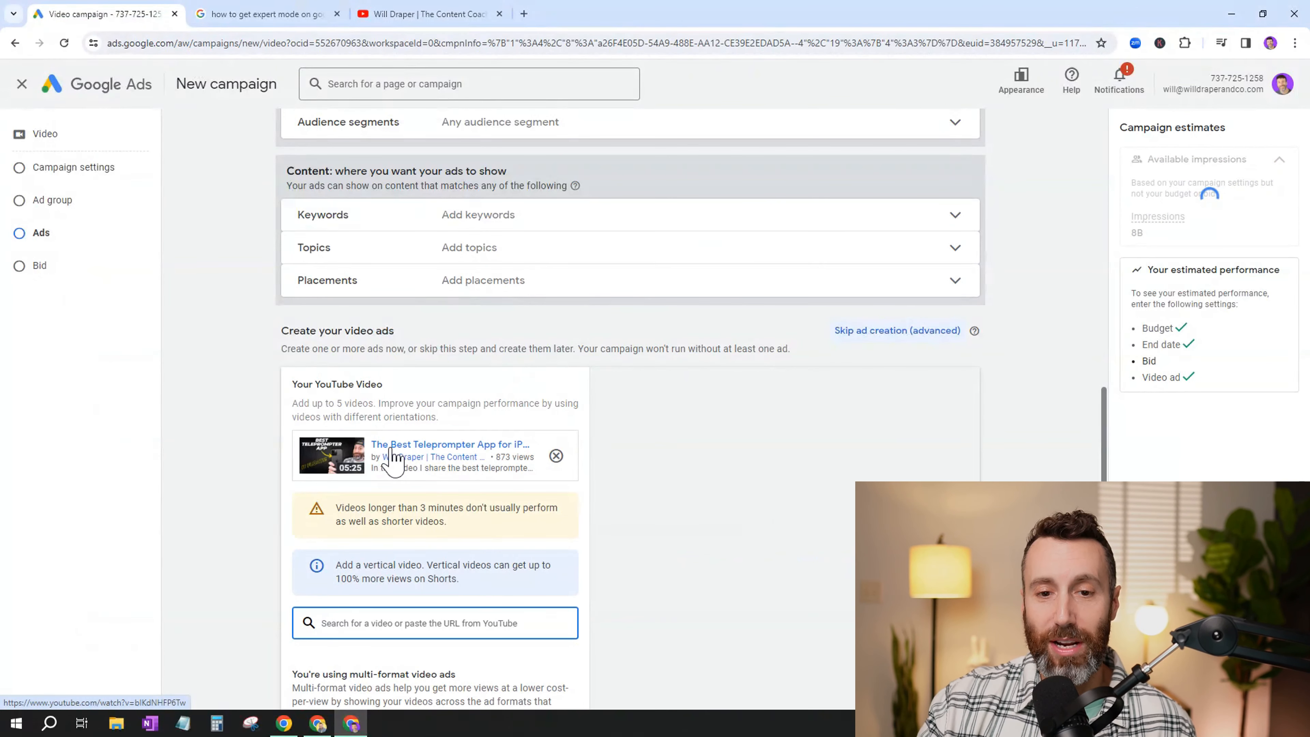
- Examine the video ad's vertical video suggestion, the field for adding further videos and the final URL field
scroll(402, 449, "down", 3)
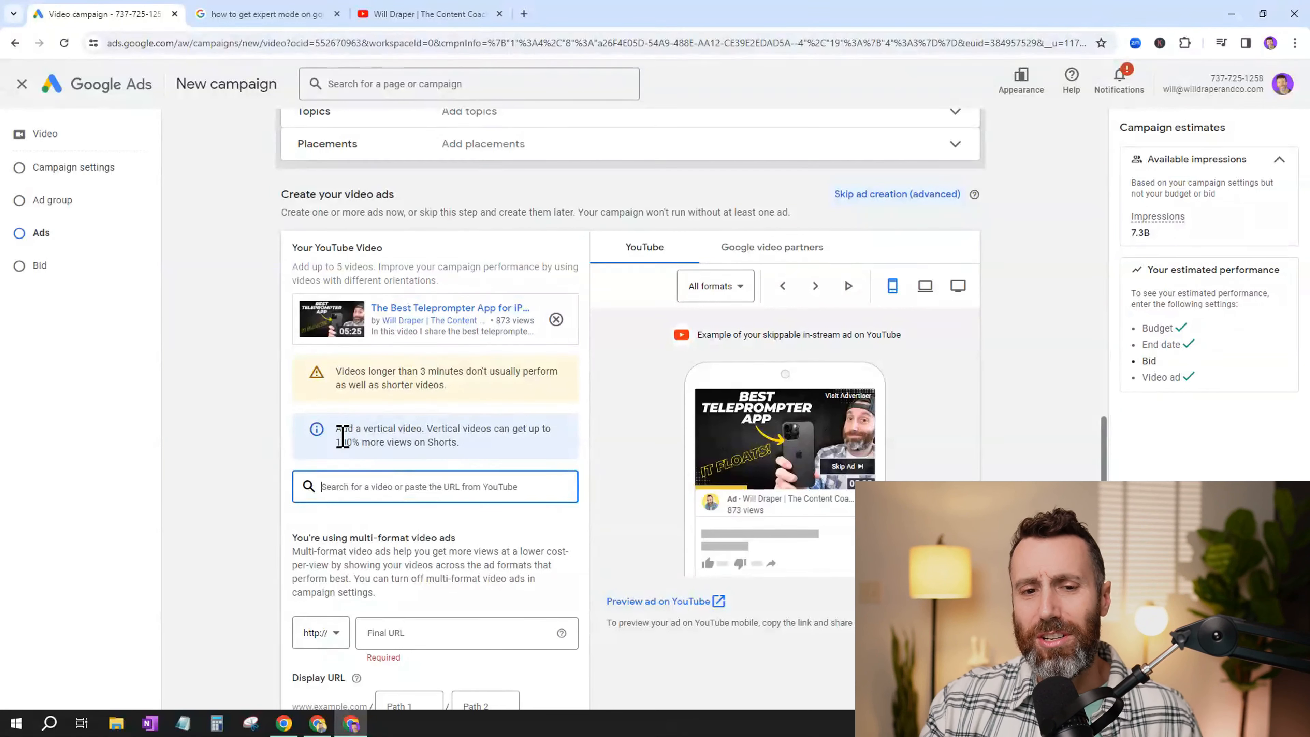
left_click_drag(342, 429, 462, 445)
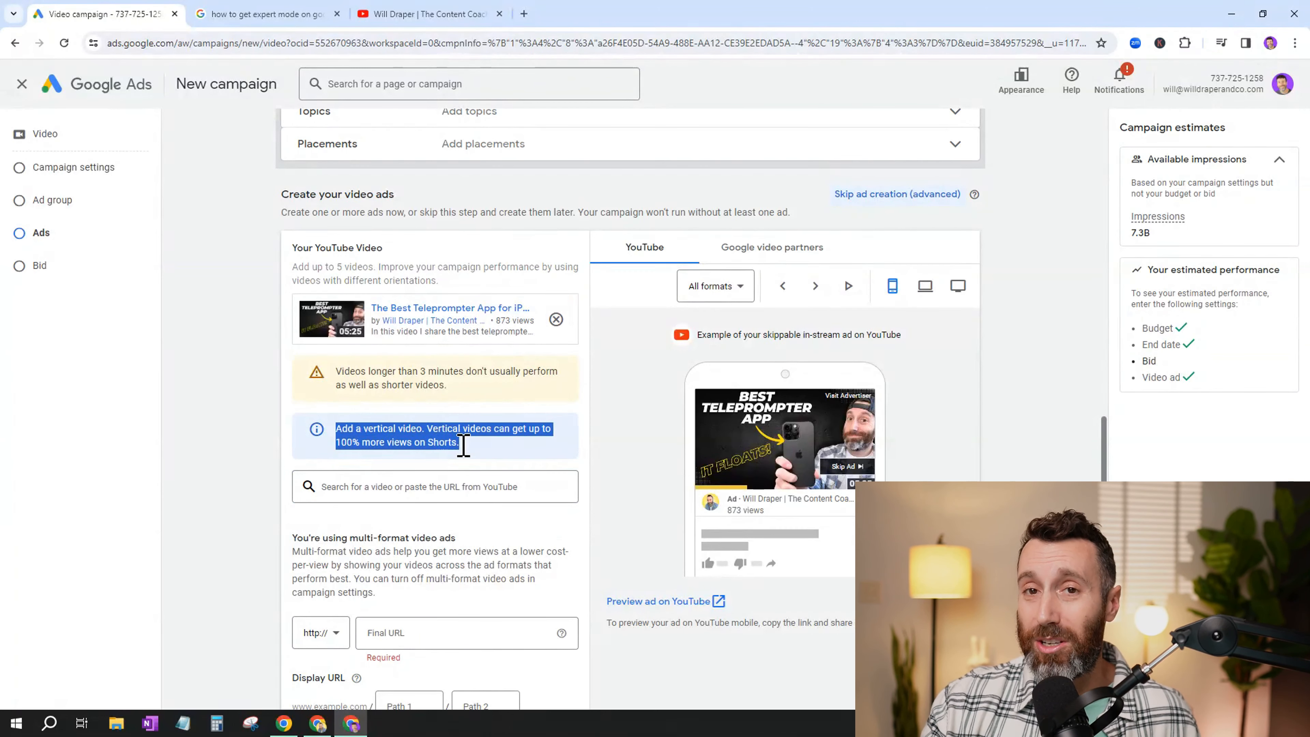
left_click(463, 442)
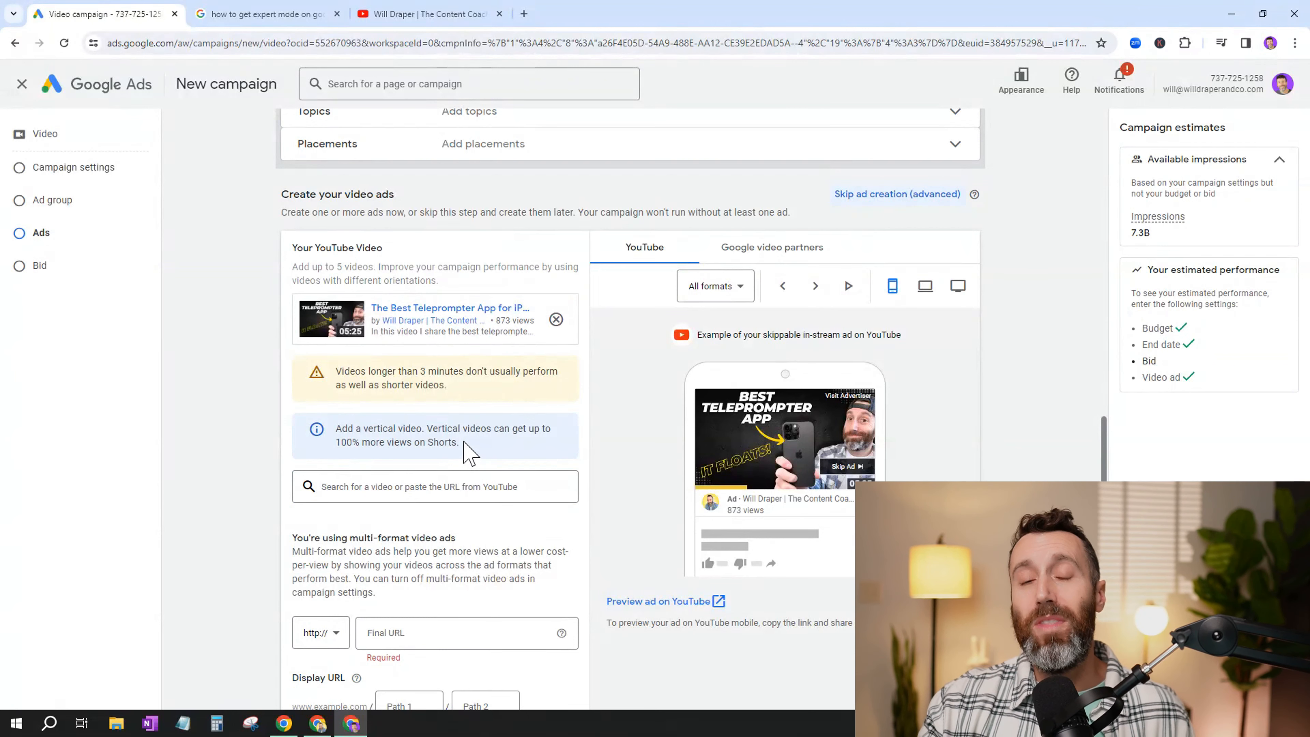
left_click(438, 486)
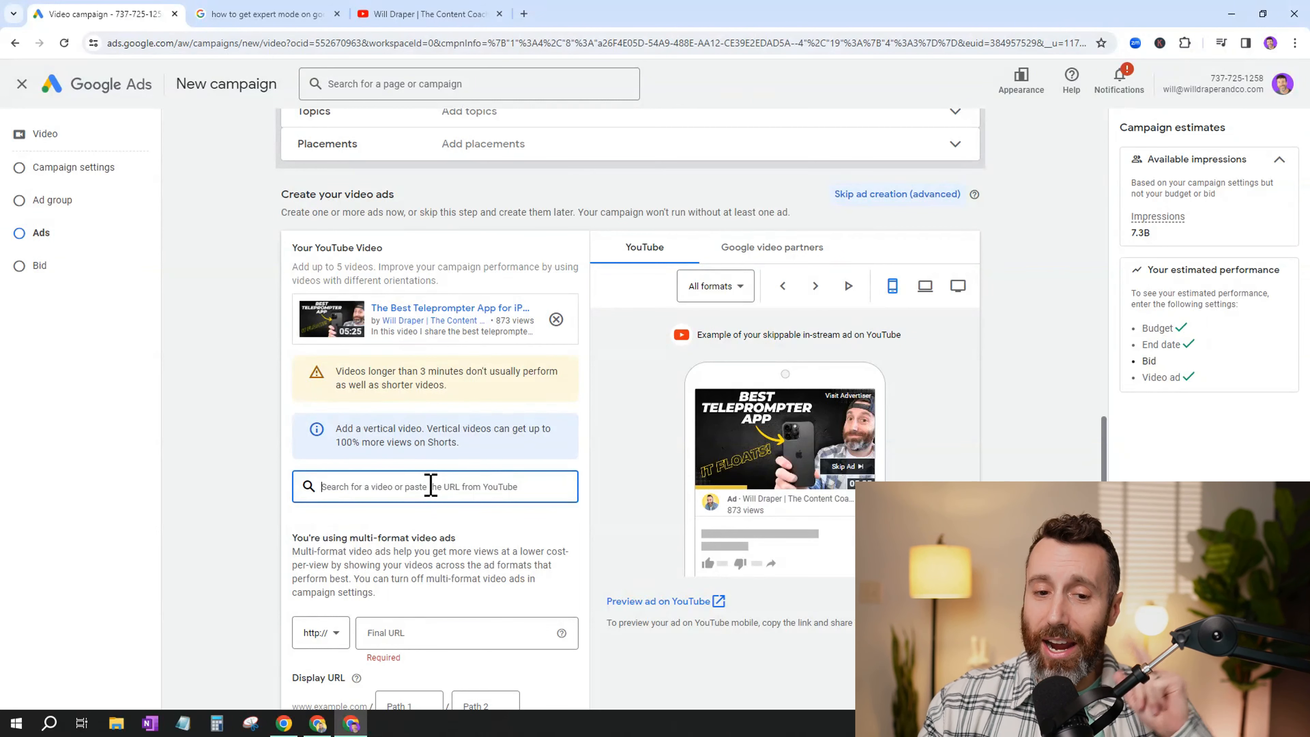
scroll(431, 485, "down", 3)
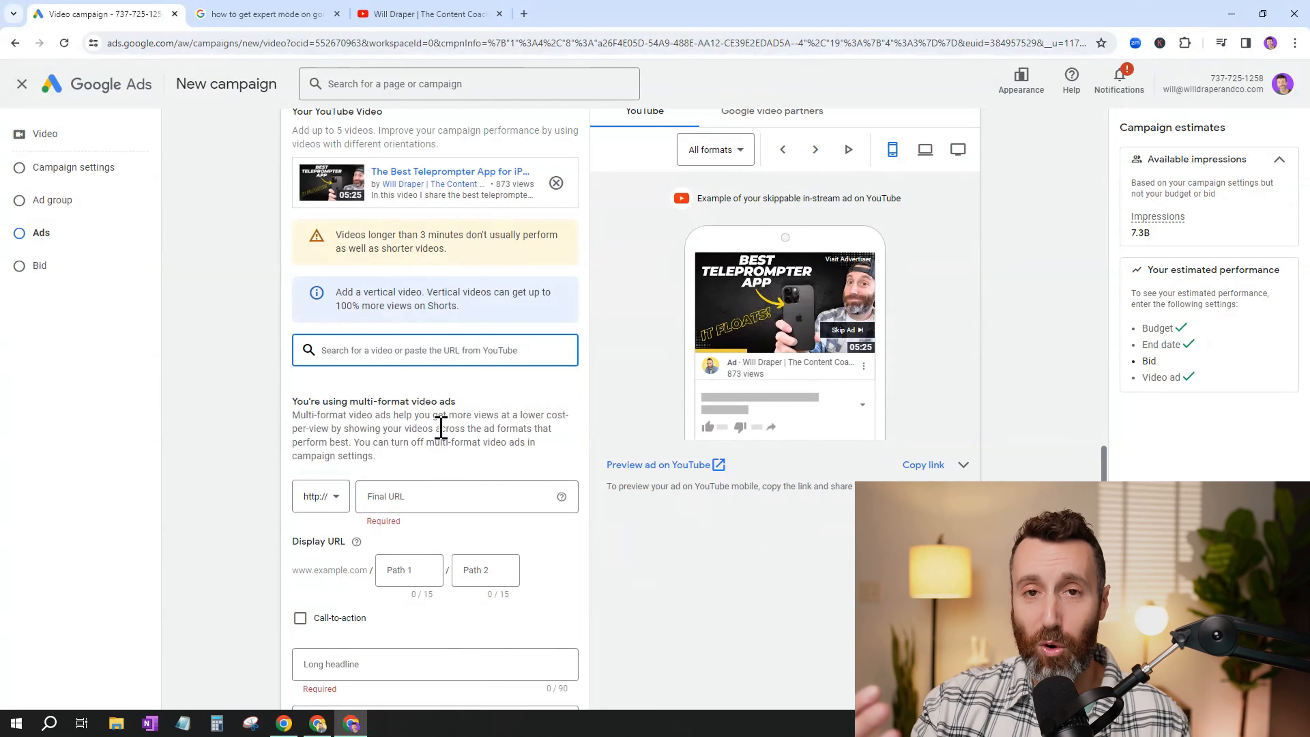
left_click(408, 494)
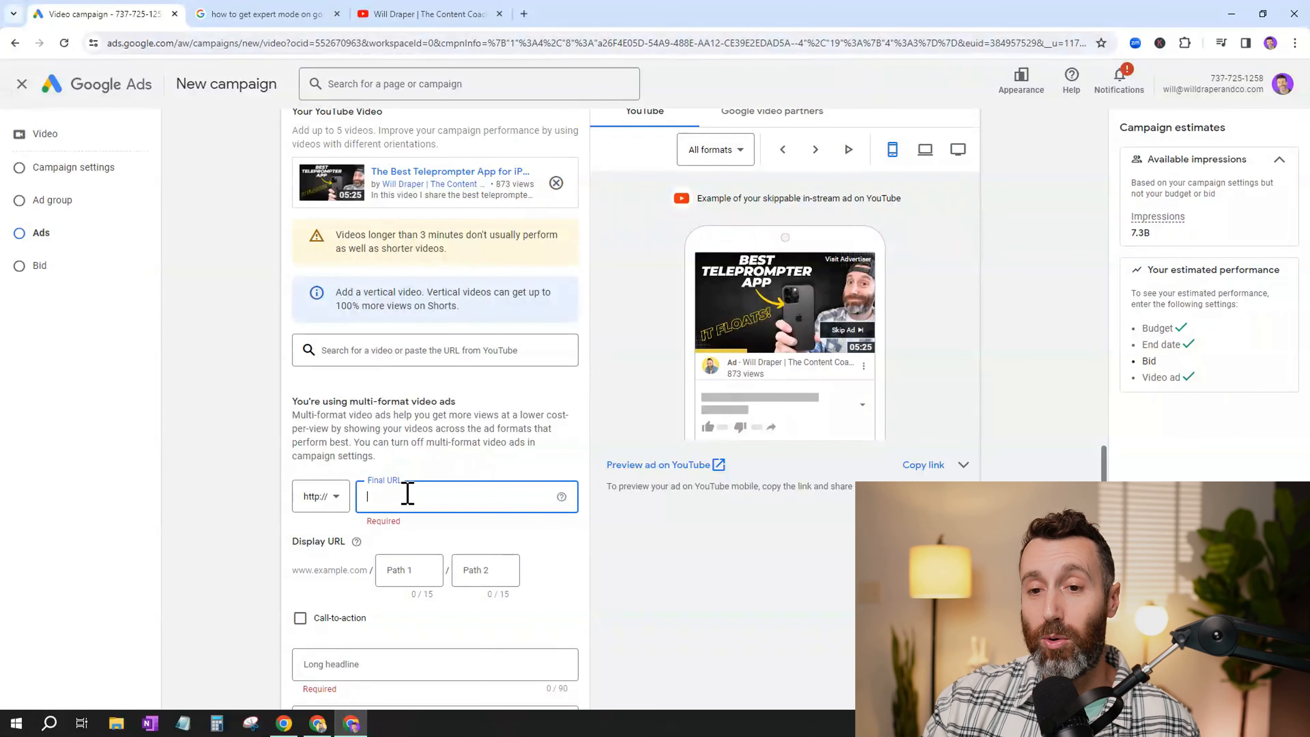
- Enable the video ad's call-to-action and set its text to "Call NOW"
scroll(408, 496, "down", 3)
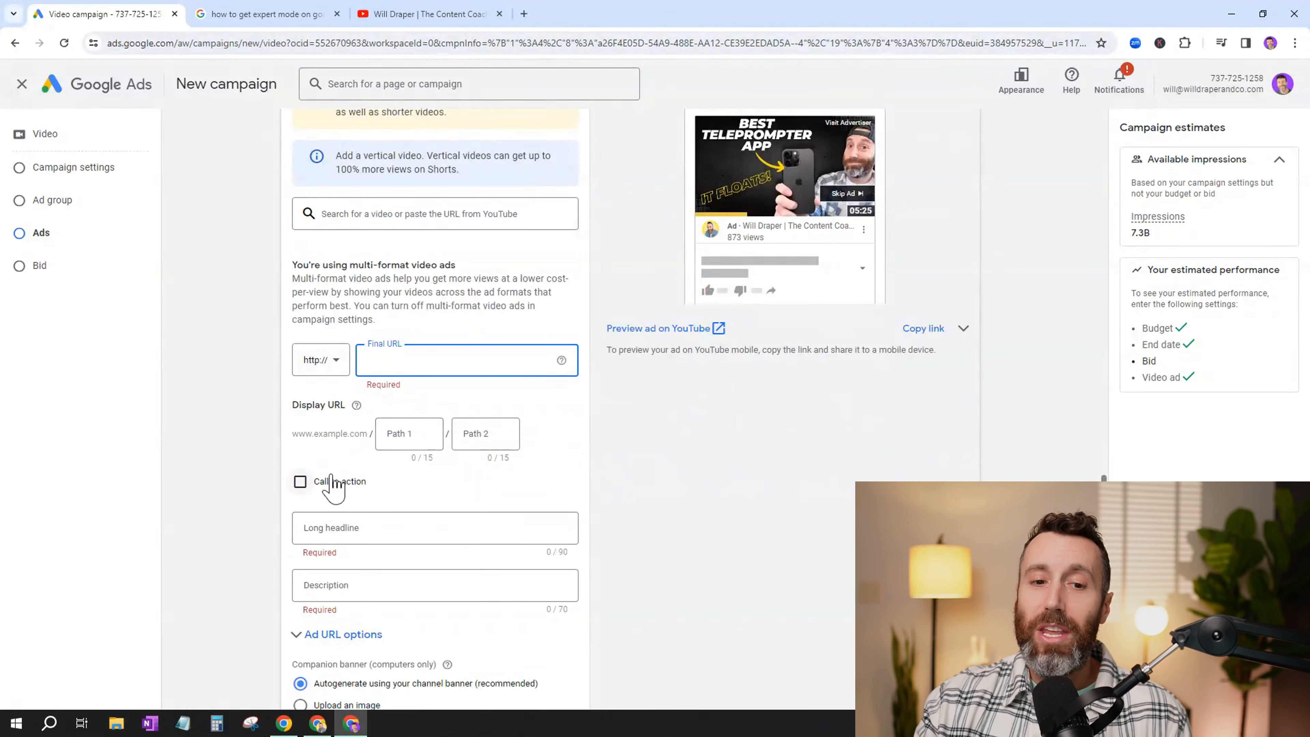
left_click(301, 482)
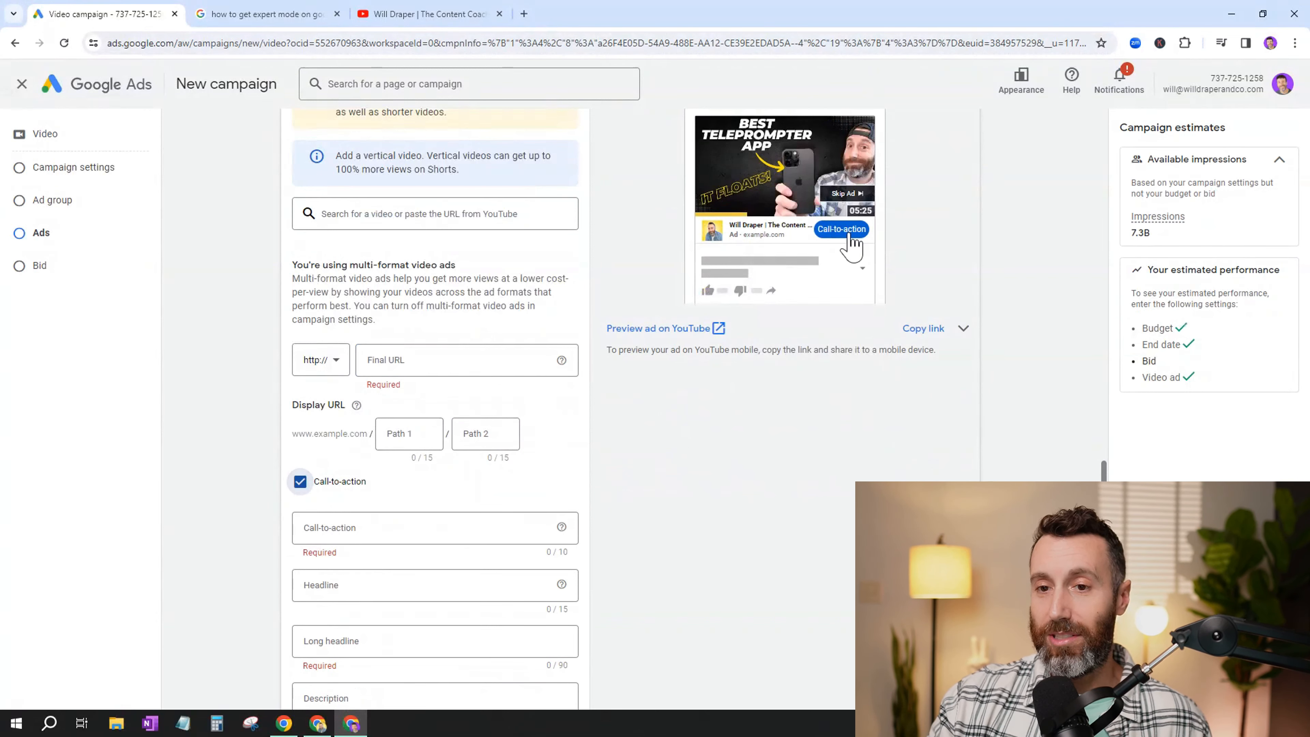
left_click(379, 530)
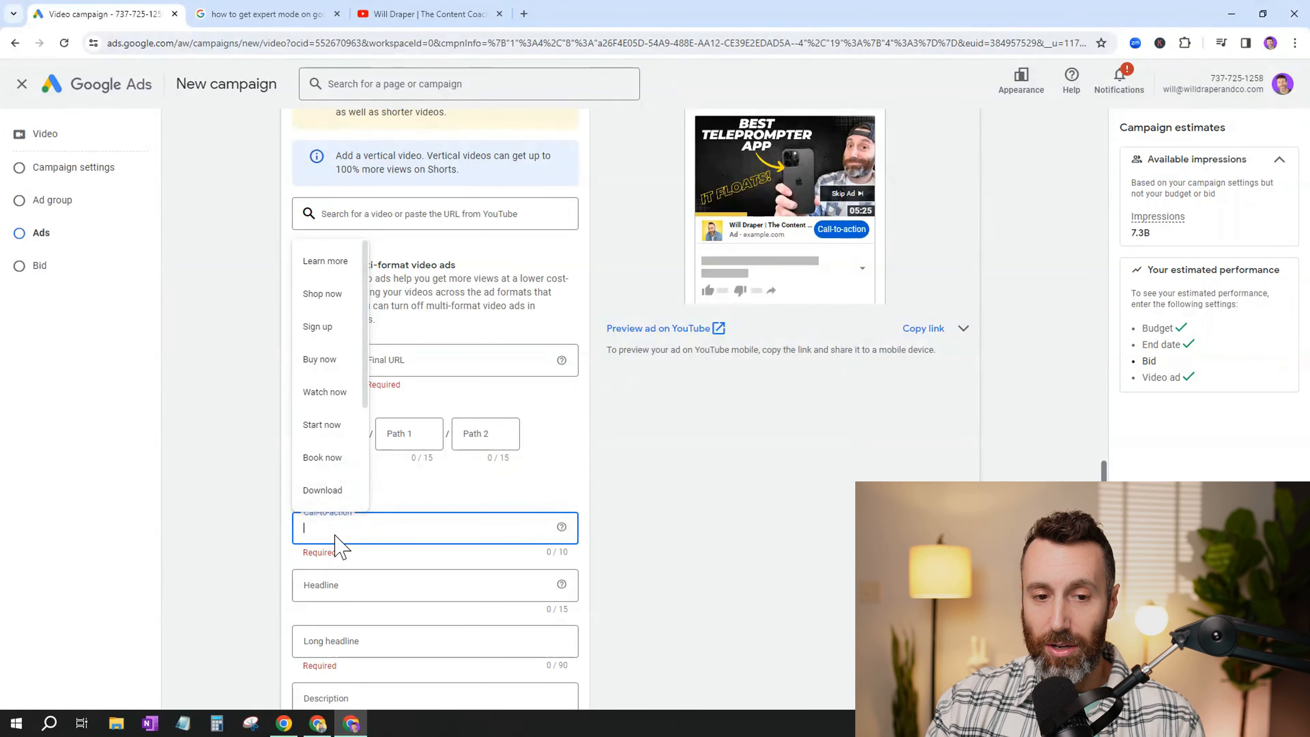
type("Call ")
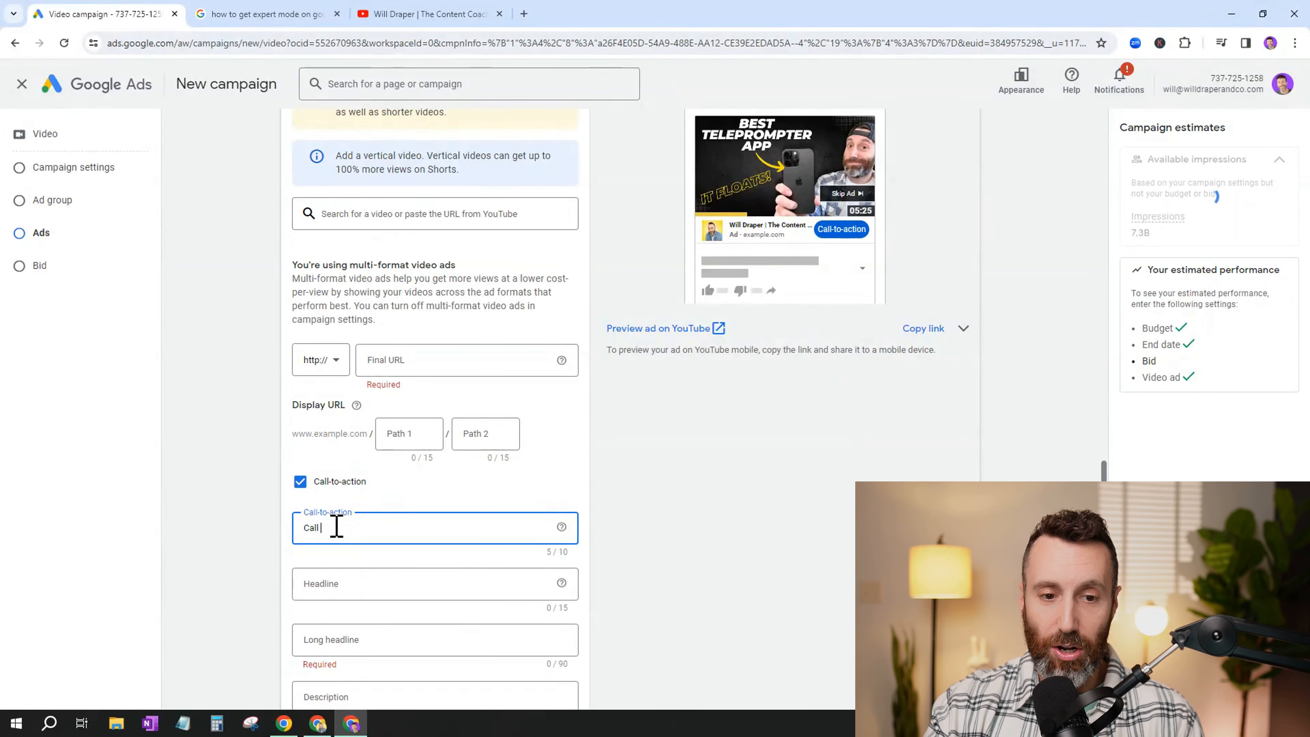
type("NOW")
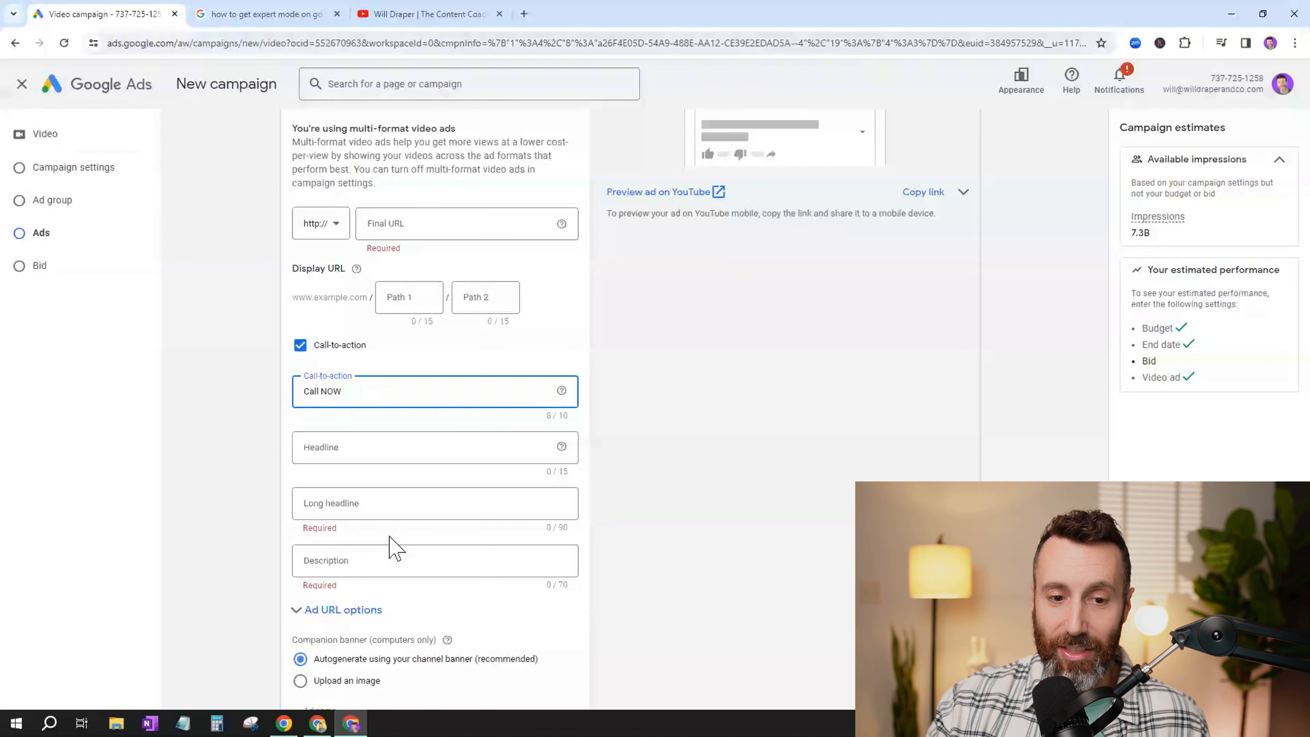
- Review the ad's headline and description fields, companion banner options, ad name and ad creation section
scroll(388, 544, "down", 3)
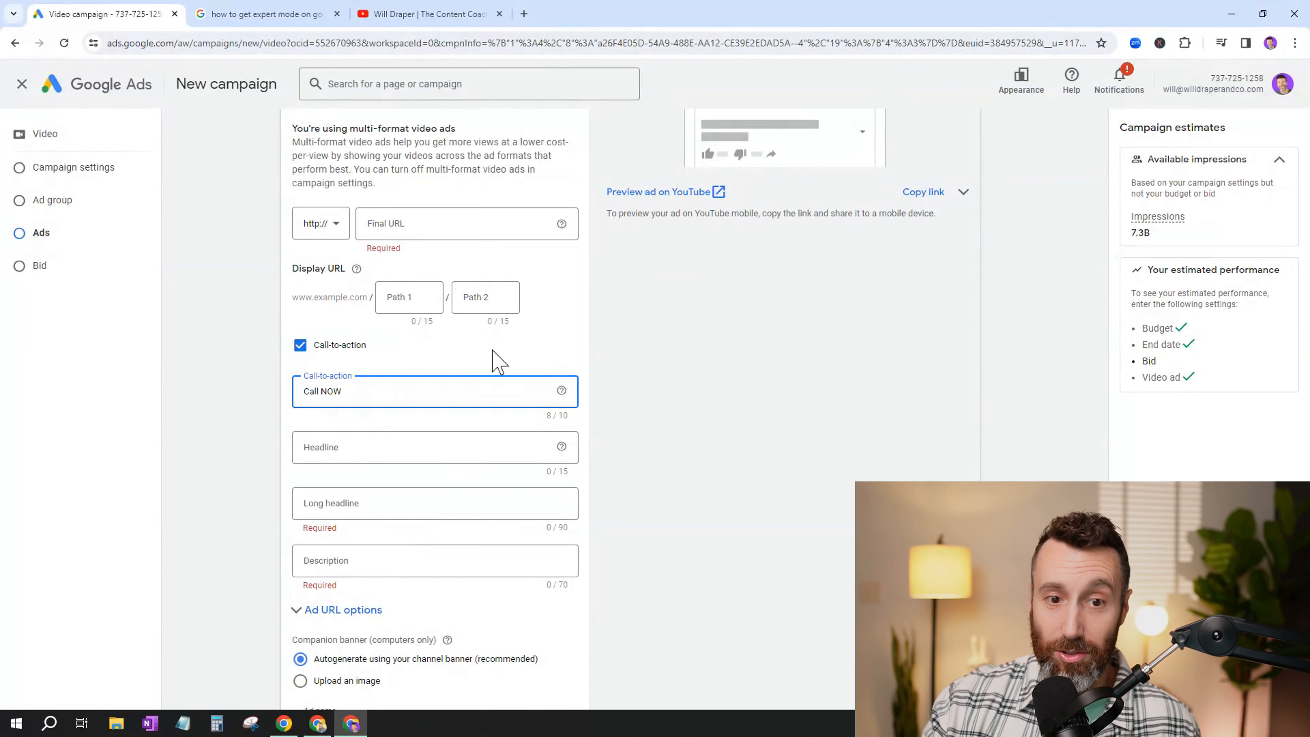
scroll(498, 360, "up", 2)
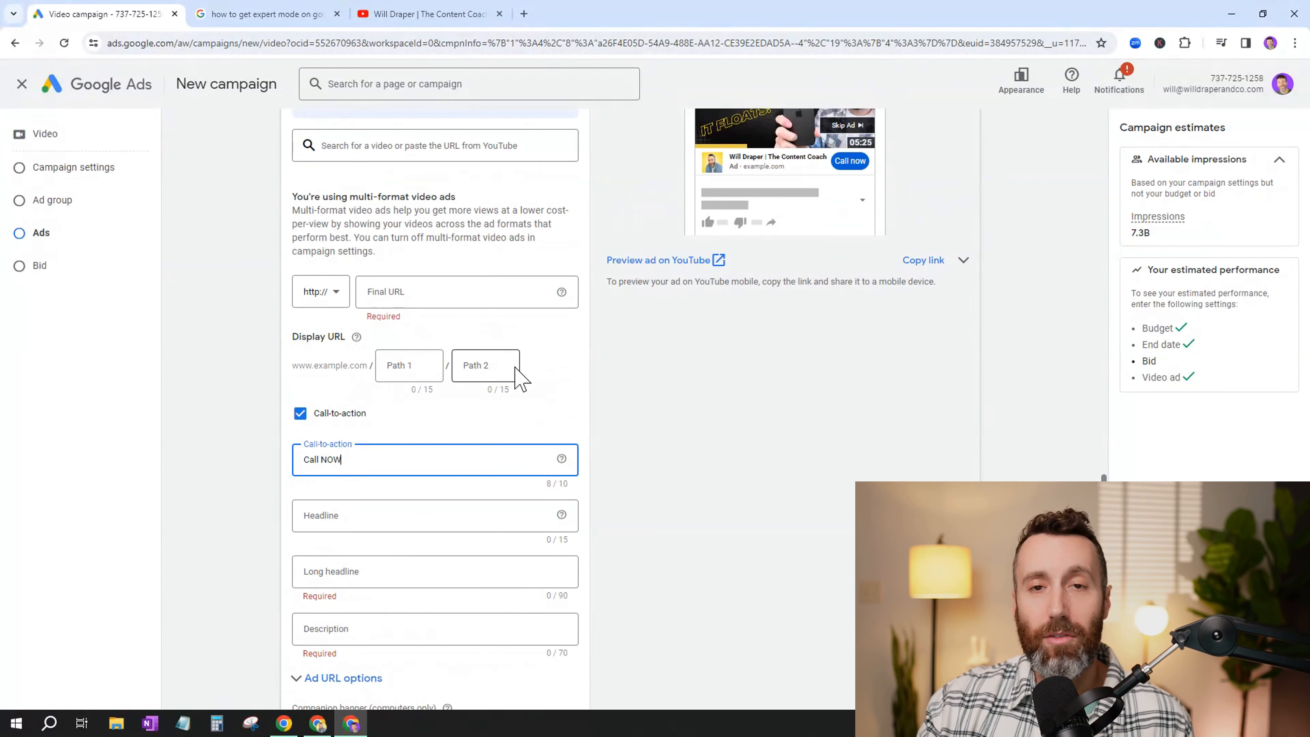
scroll(372, 454, "down", 4)
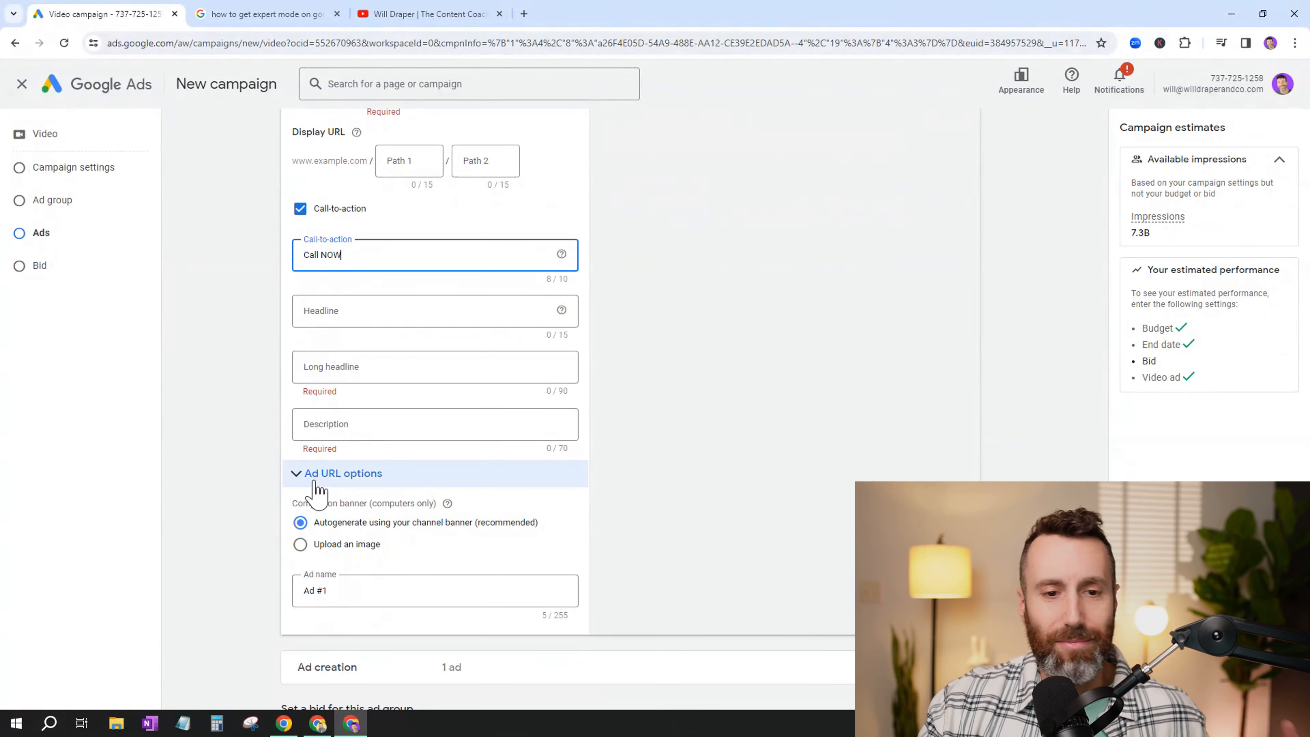
scroll(360, 491, "down", 4)
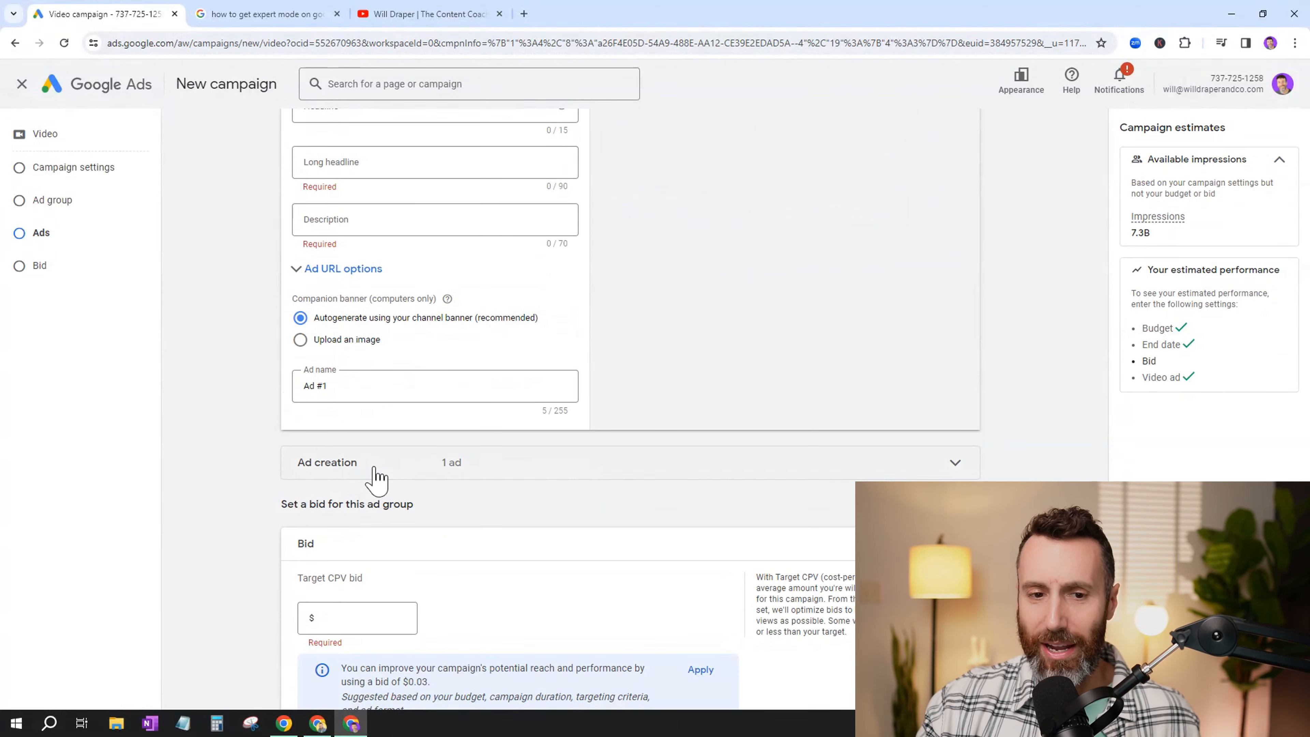
left_click(375, 467)
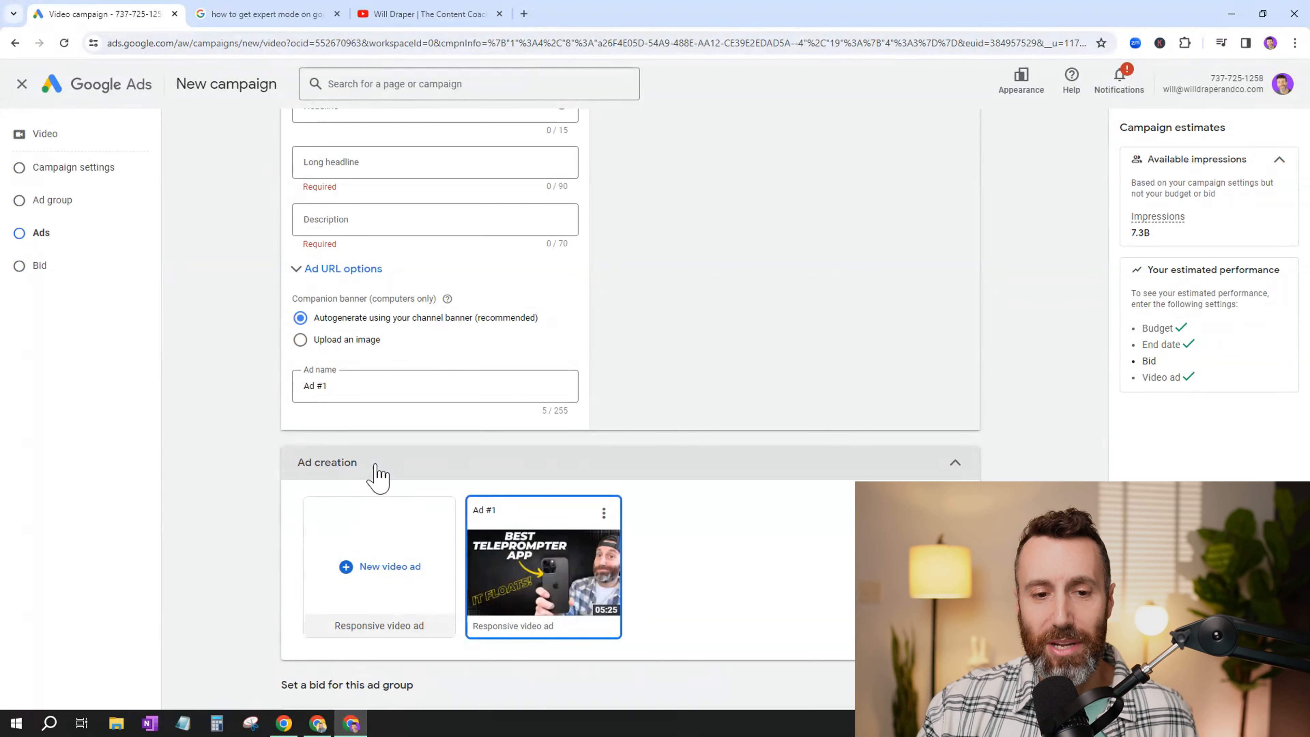
left_click(376, 466)
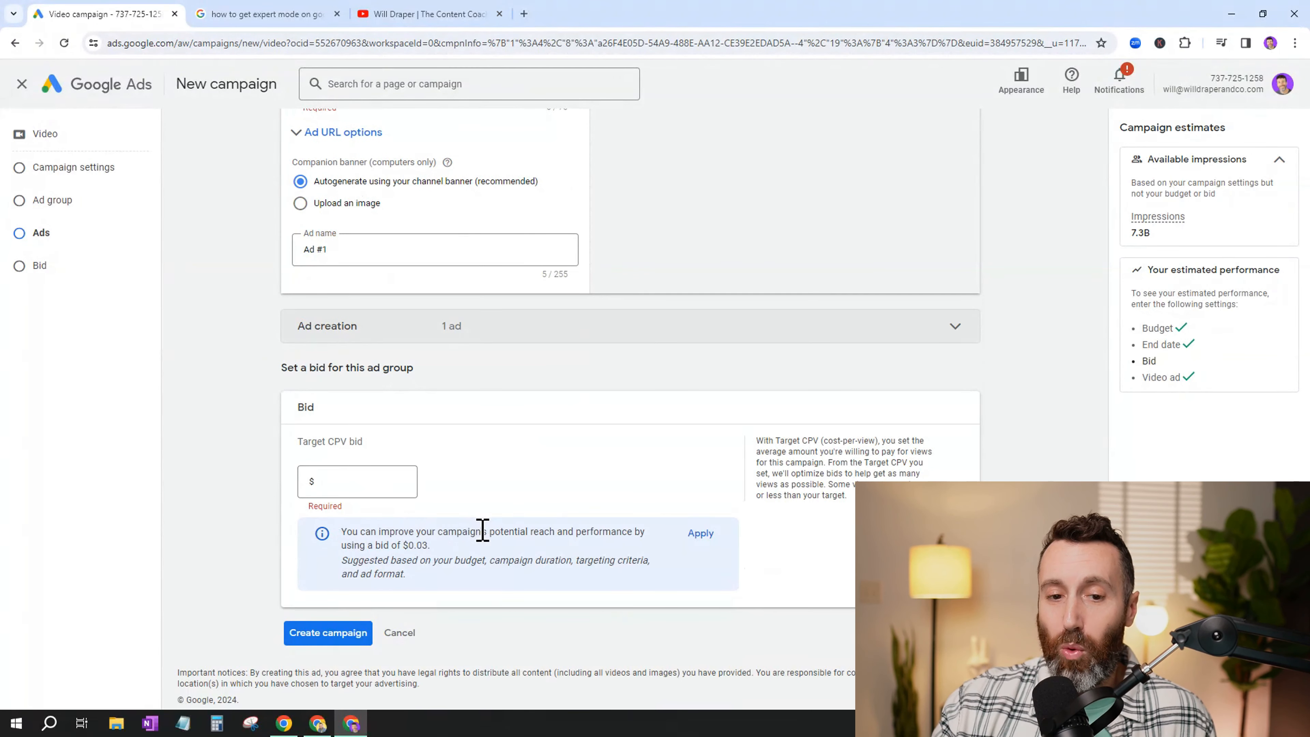
- Set the ad group's target CPV bid to $0.03
left_click(374, 483)
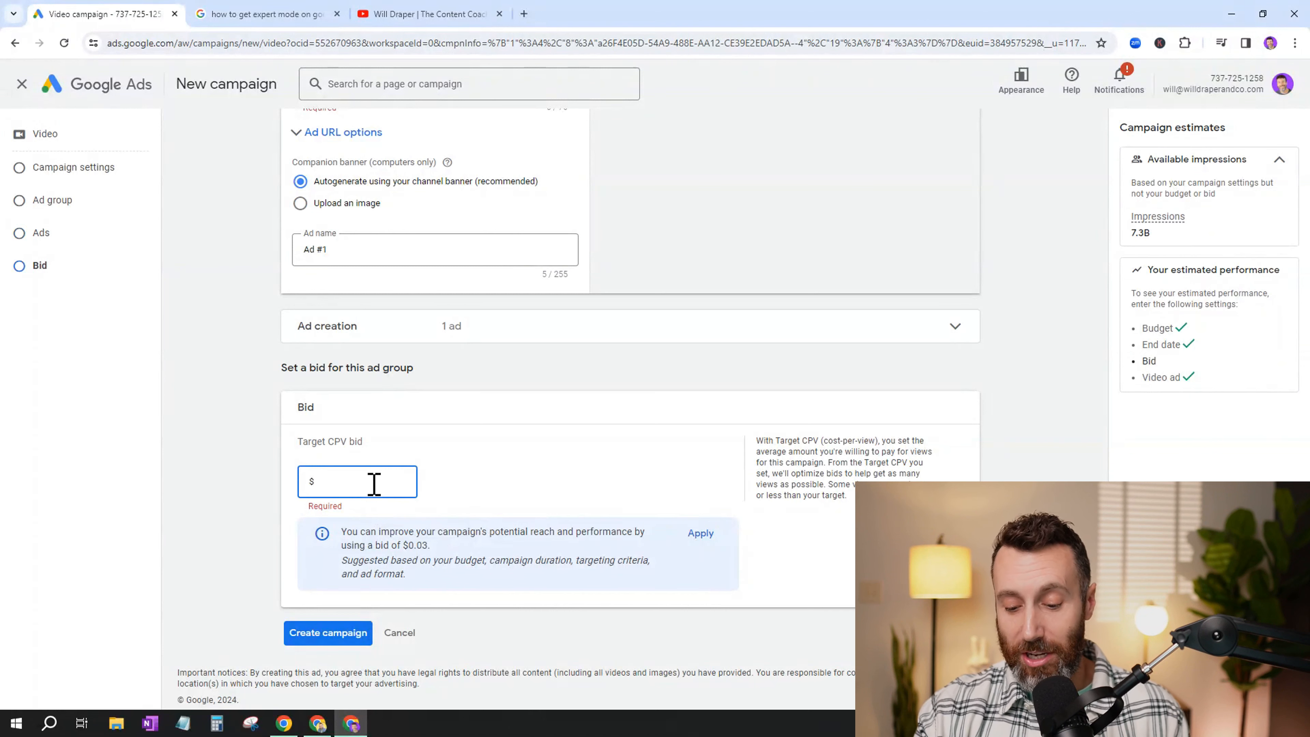
type("03")
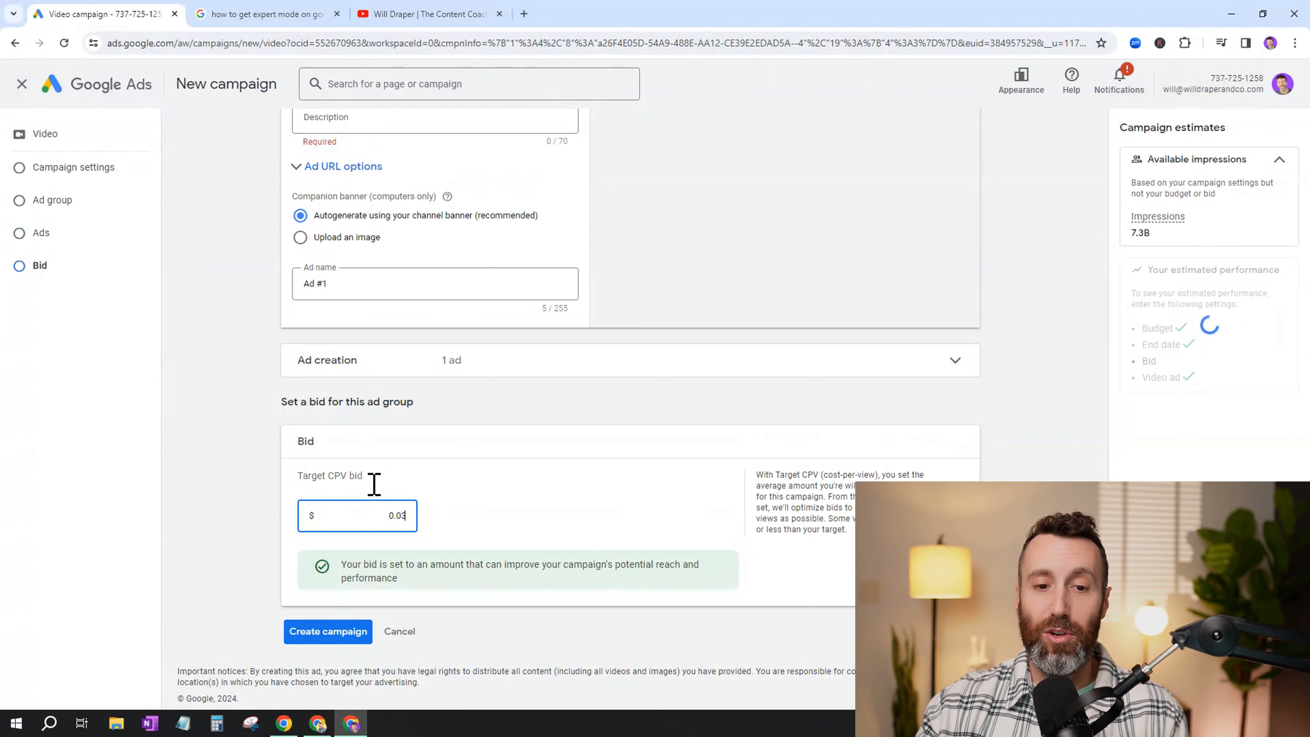